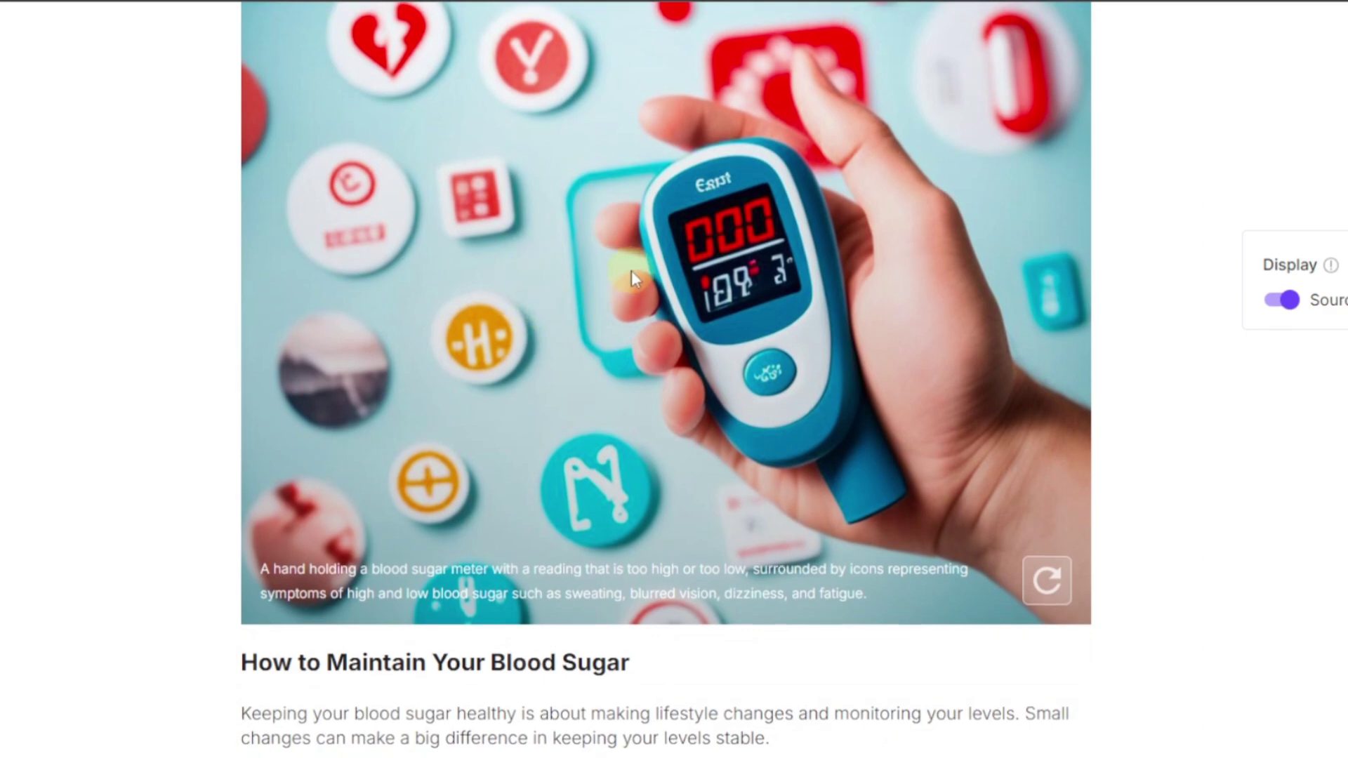
# Step: Read through the generated blood sugar article, from its images and tables to the FAQ and the closing Sugar Defender section
pyautogui.scroll(1, 629, 272)
pyautogui.scroll(-5, 541, 294)
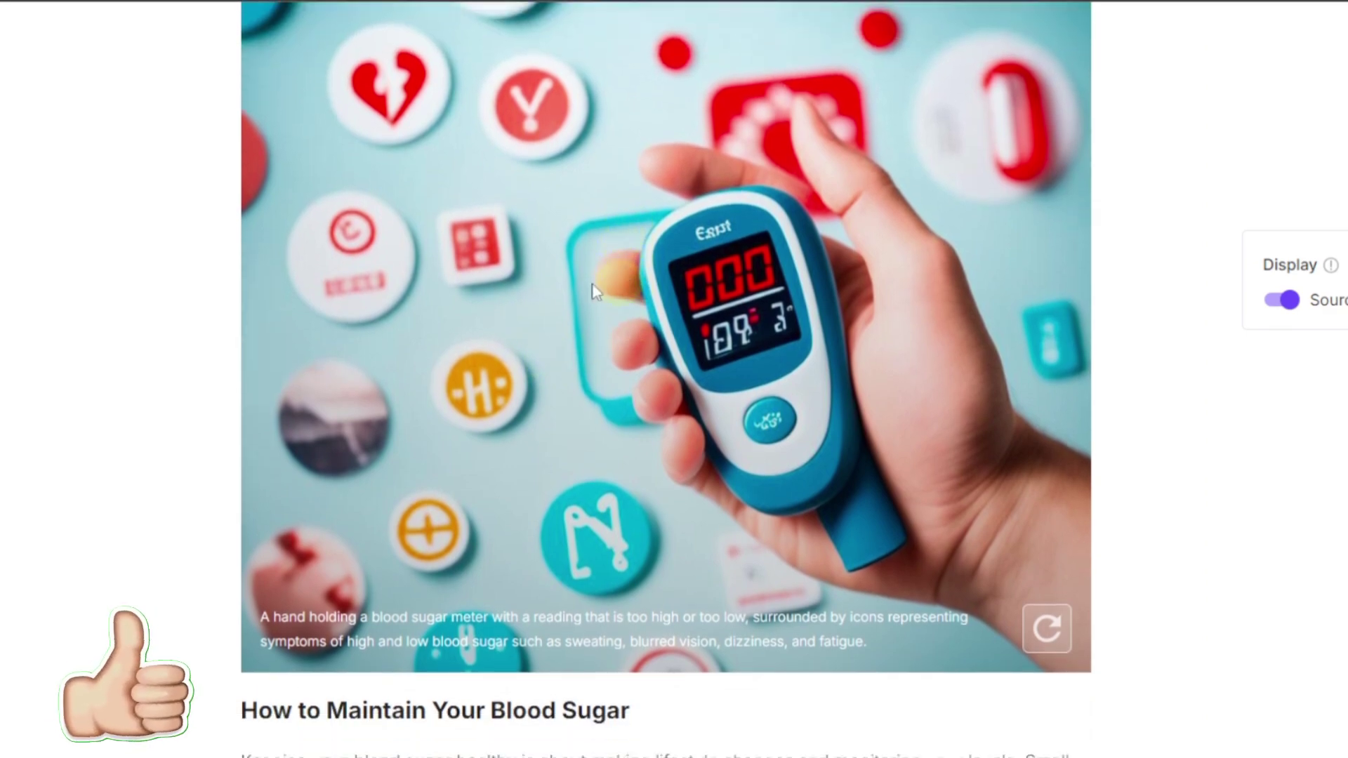
pyautogui.scroll(-6, 542, 299)
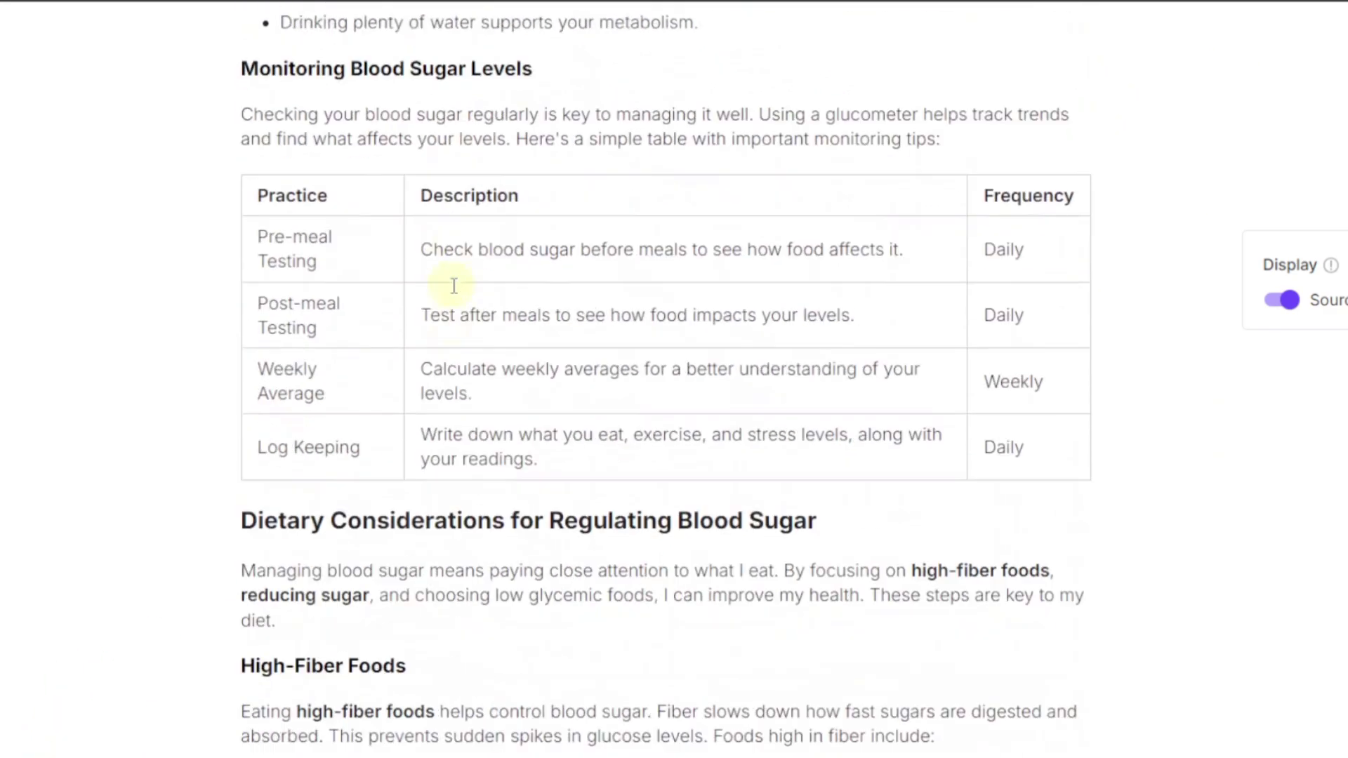
pyautogui.scroll(-7, 323, 242)
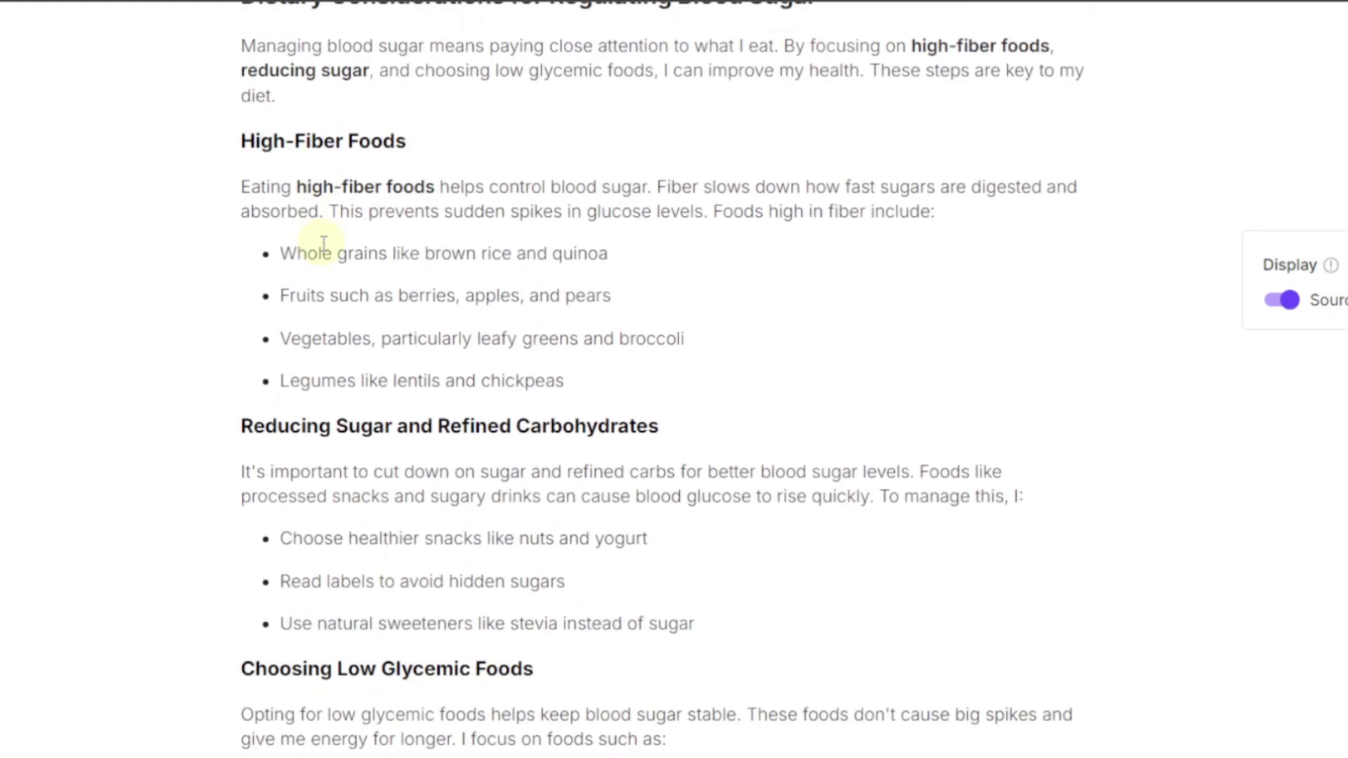
pyautogui.scroll(-10, 323, 243)
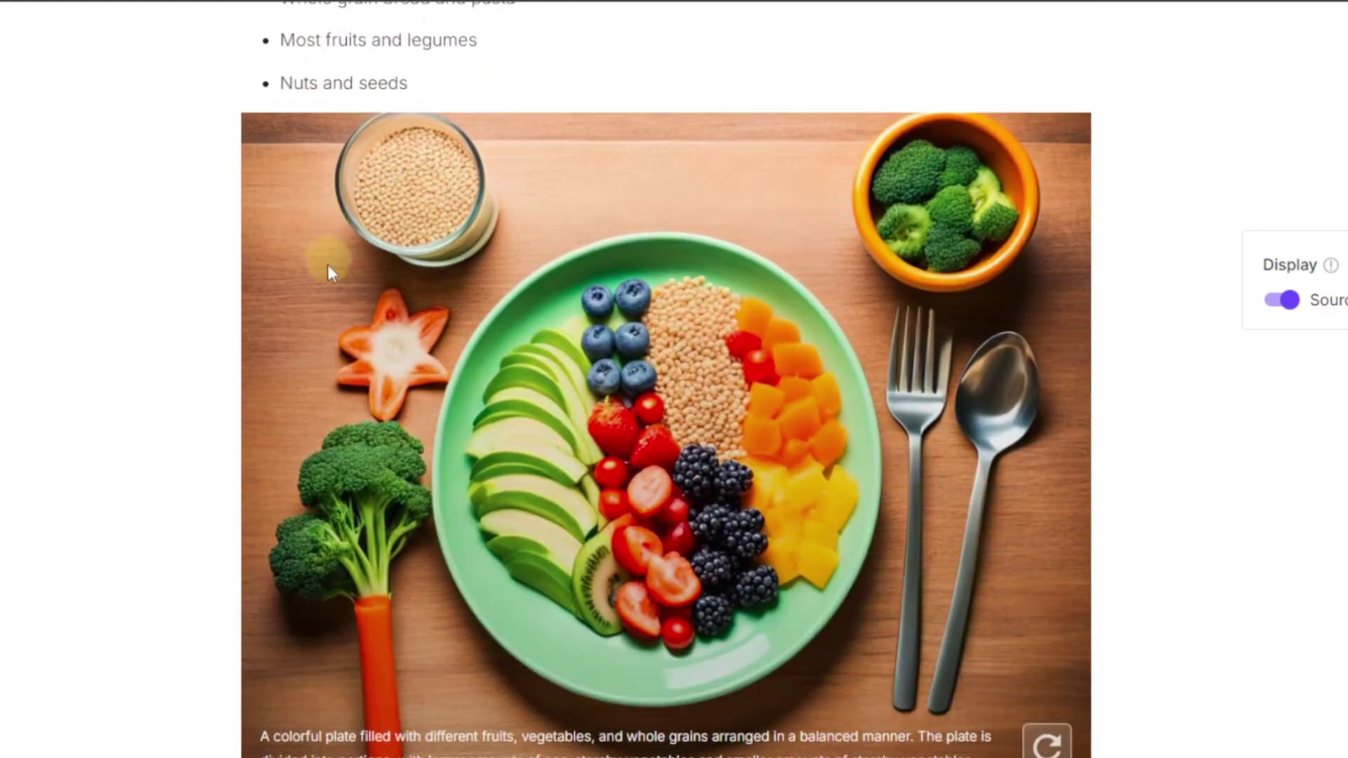
pyautogui.scroll(-7, 400, 275)
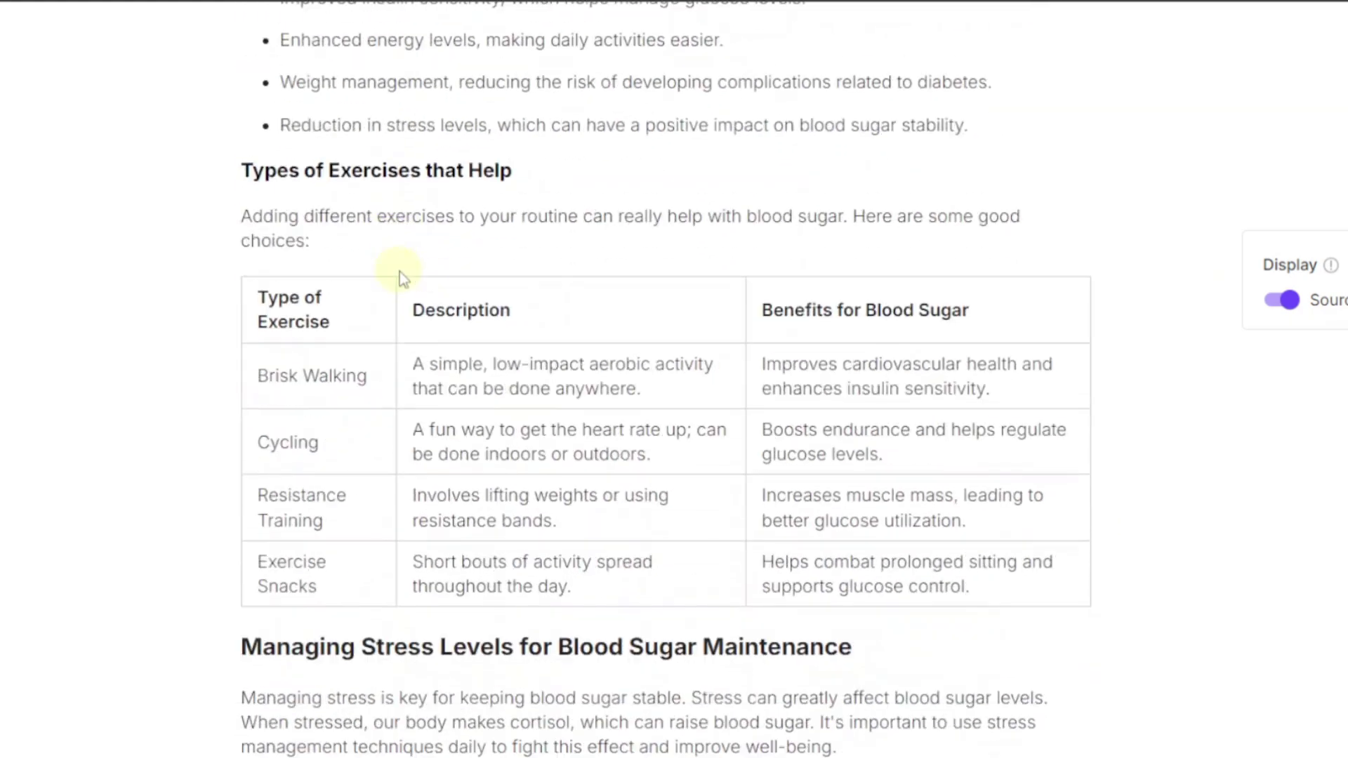
pyautogui.scroll(-7, 417, 319)
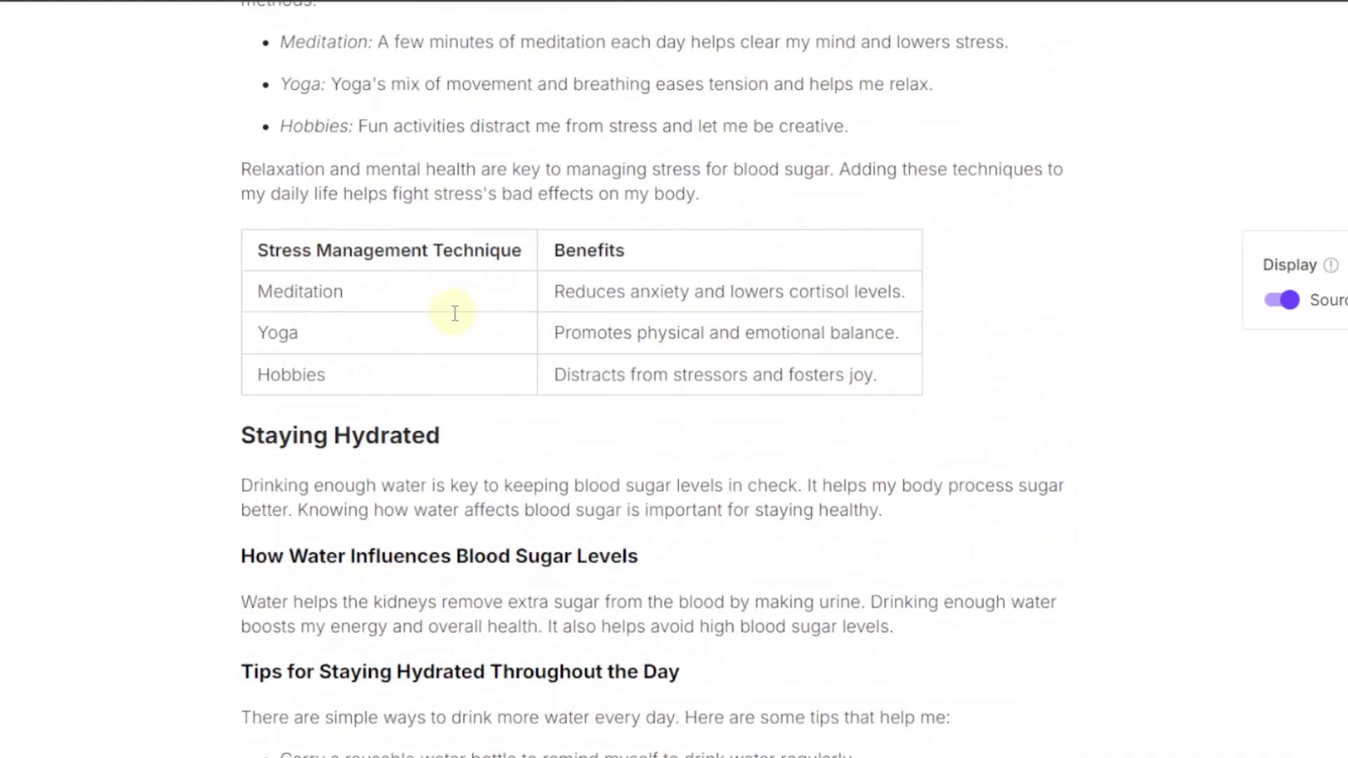
pyautogui.scroll(-2, 429, 349)
pyautogui.scroll(-6, 430, 350)
pyautogui.scroll(3, 421, 346)
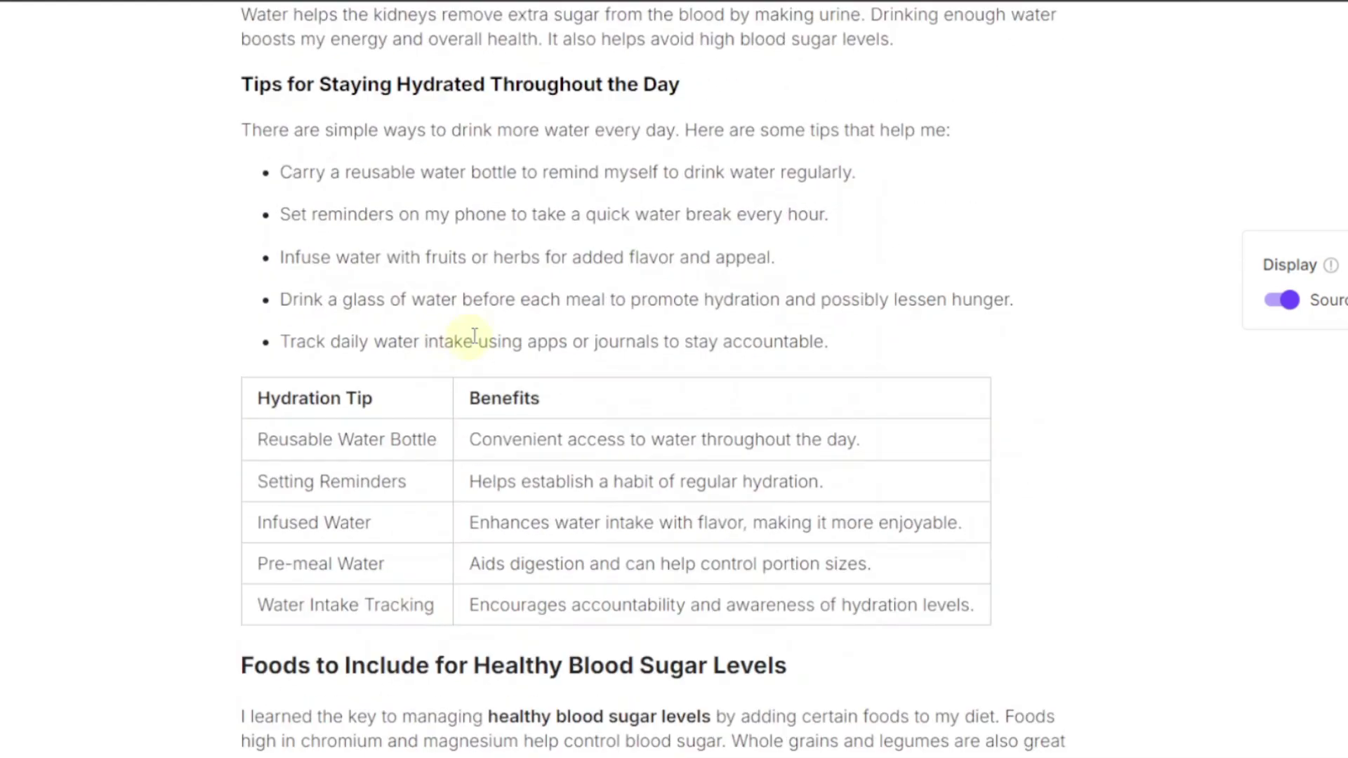
pyautogui.scroll(-6, 319, 220)
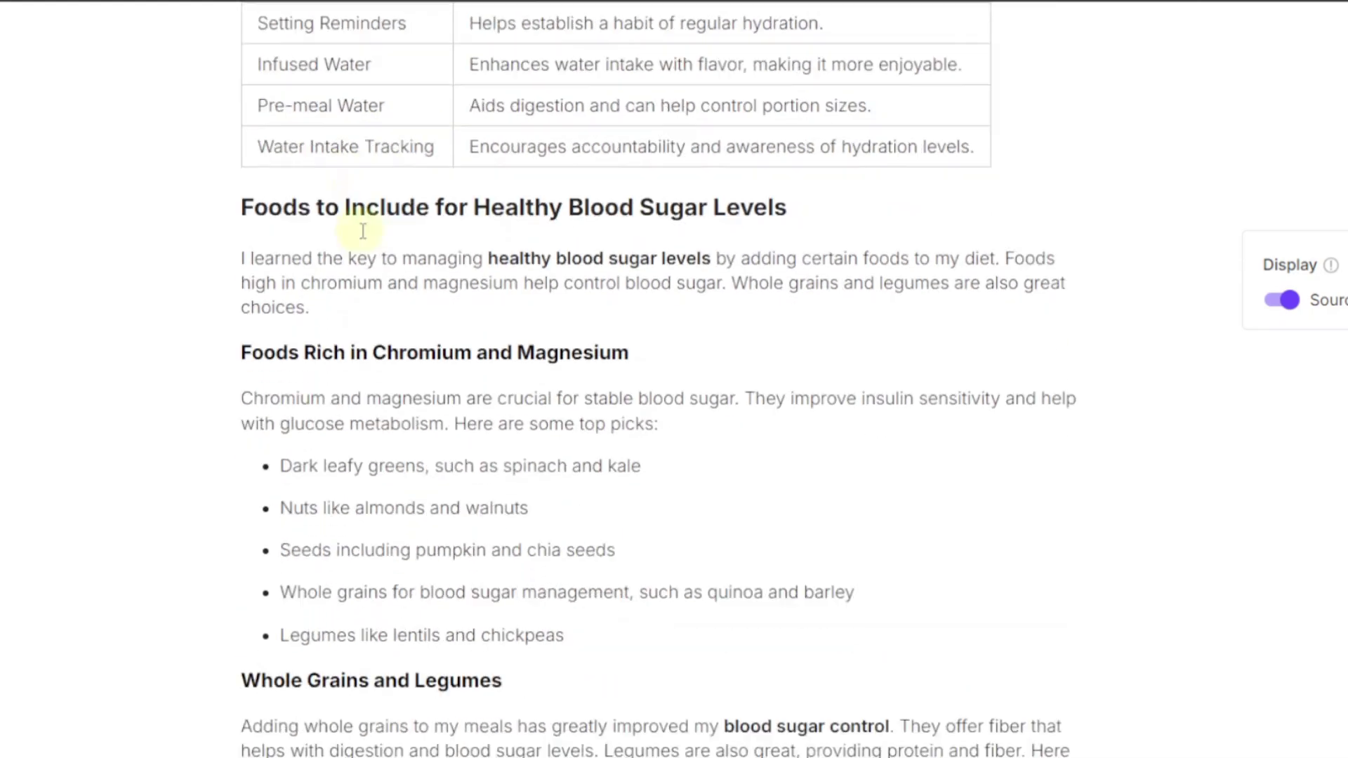
pyautogui.scroll(-6, 296, 274)
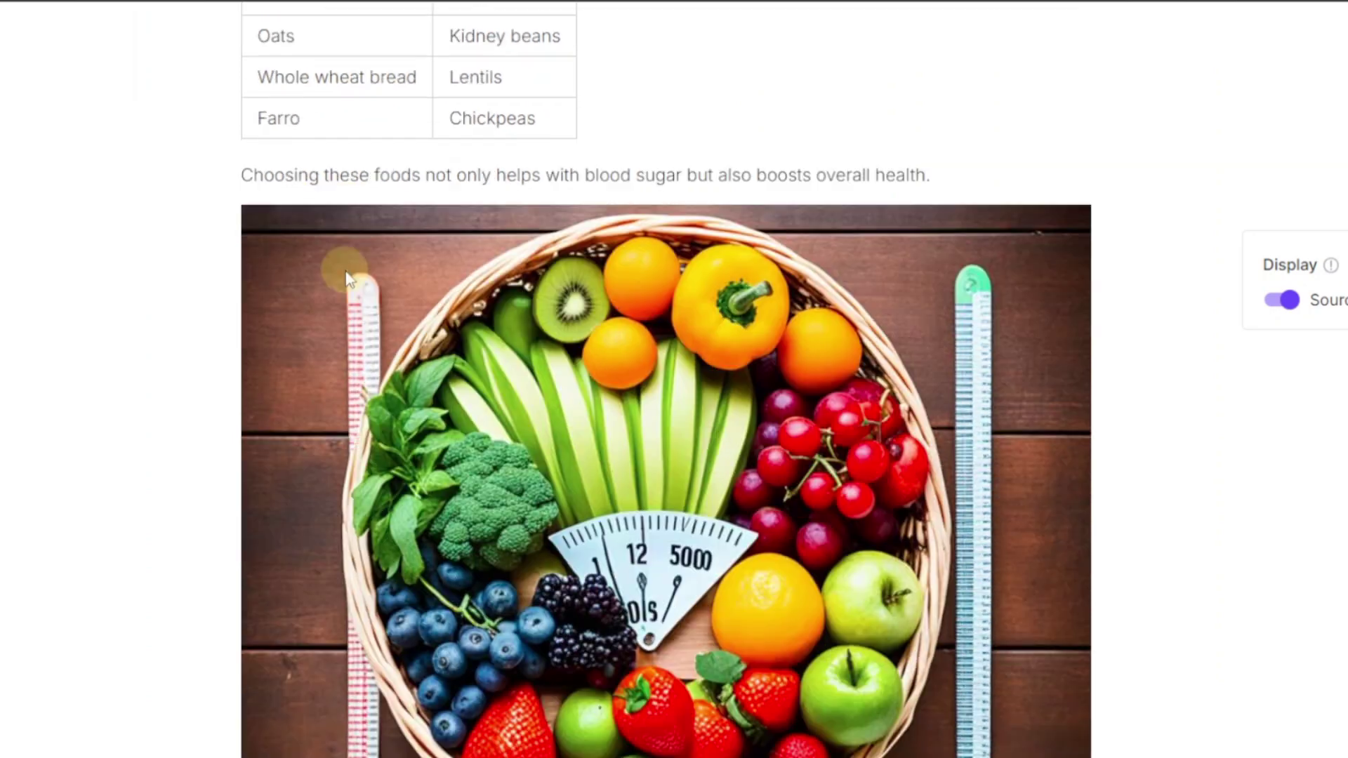
pyautogui.scroll(-6, 351, 281)
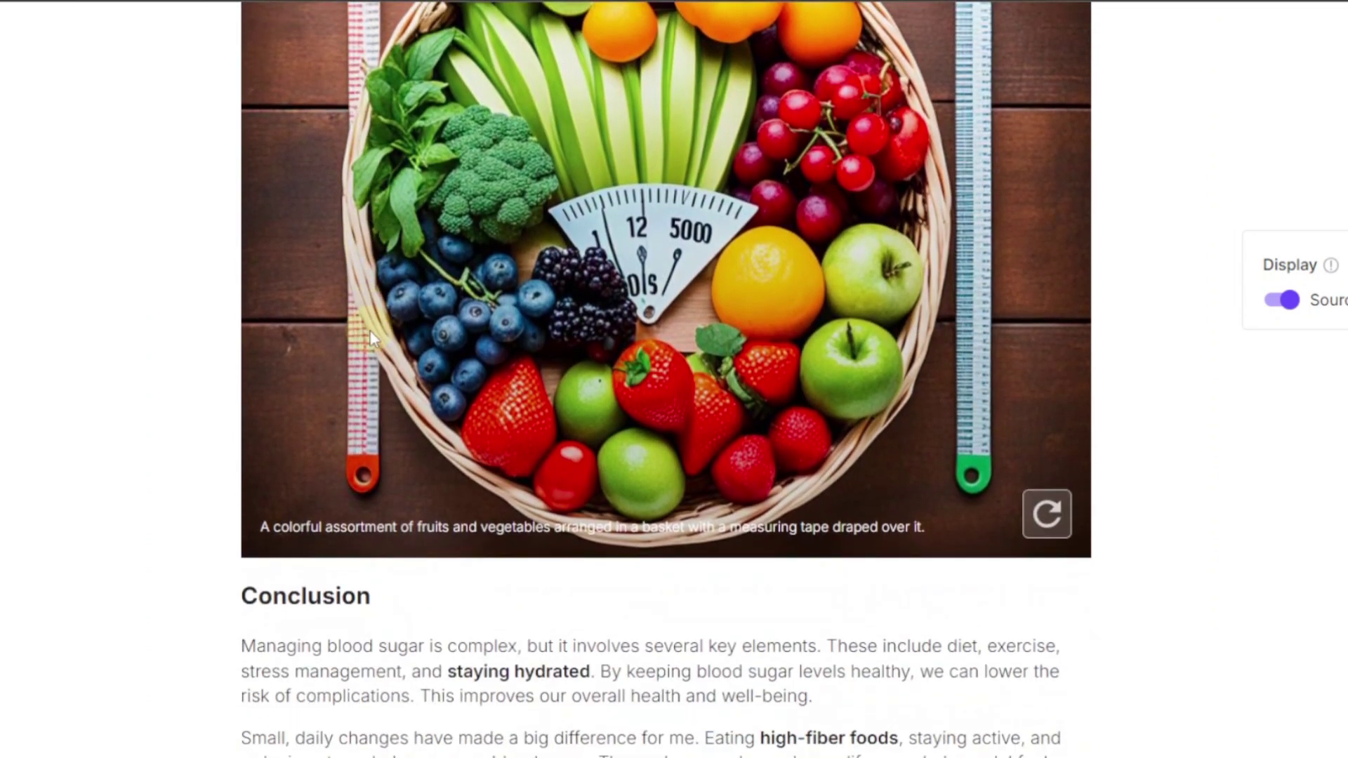
pyautogui.scroll(-13, 362, 281)
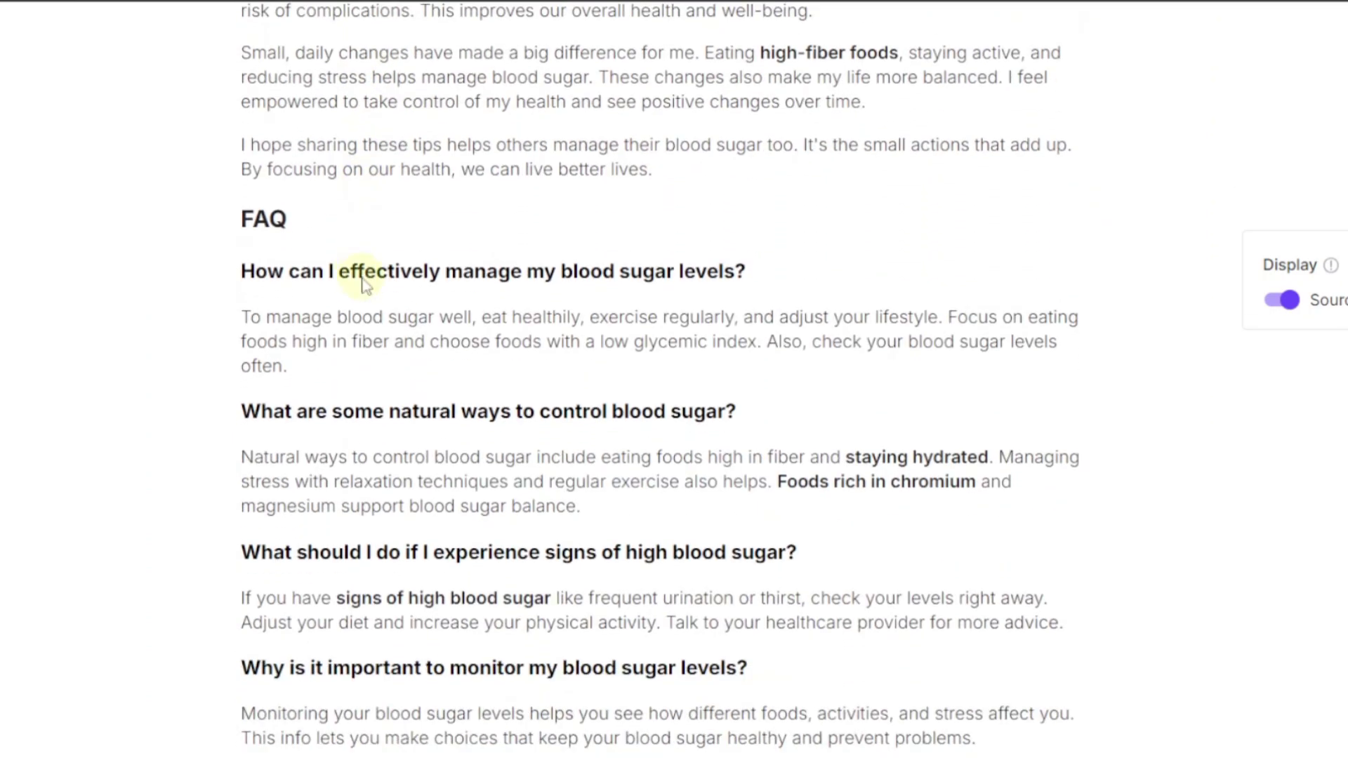
pyautogui.scroll(-3, 370, 286)
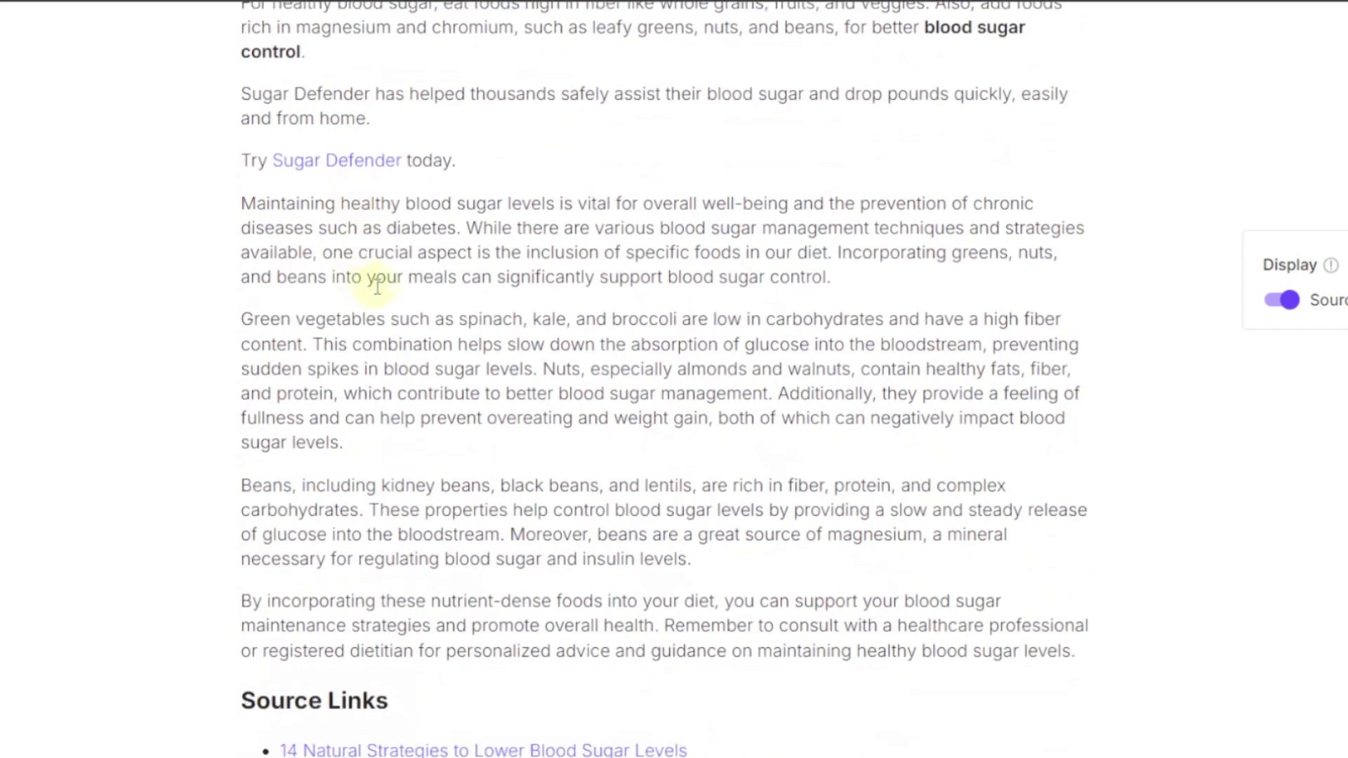
pyautogui.scroll(3, 382, 277)
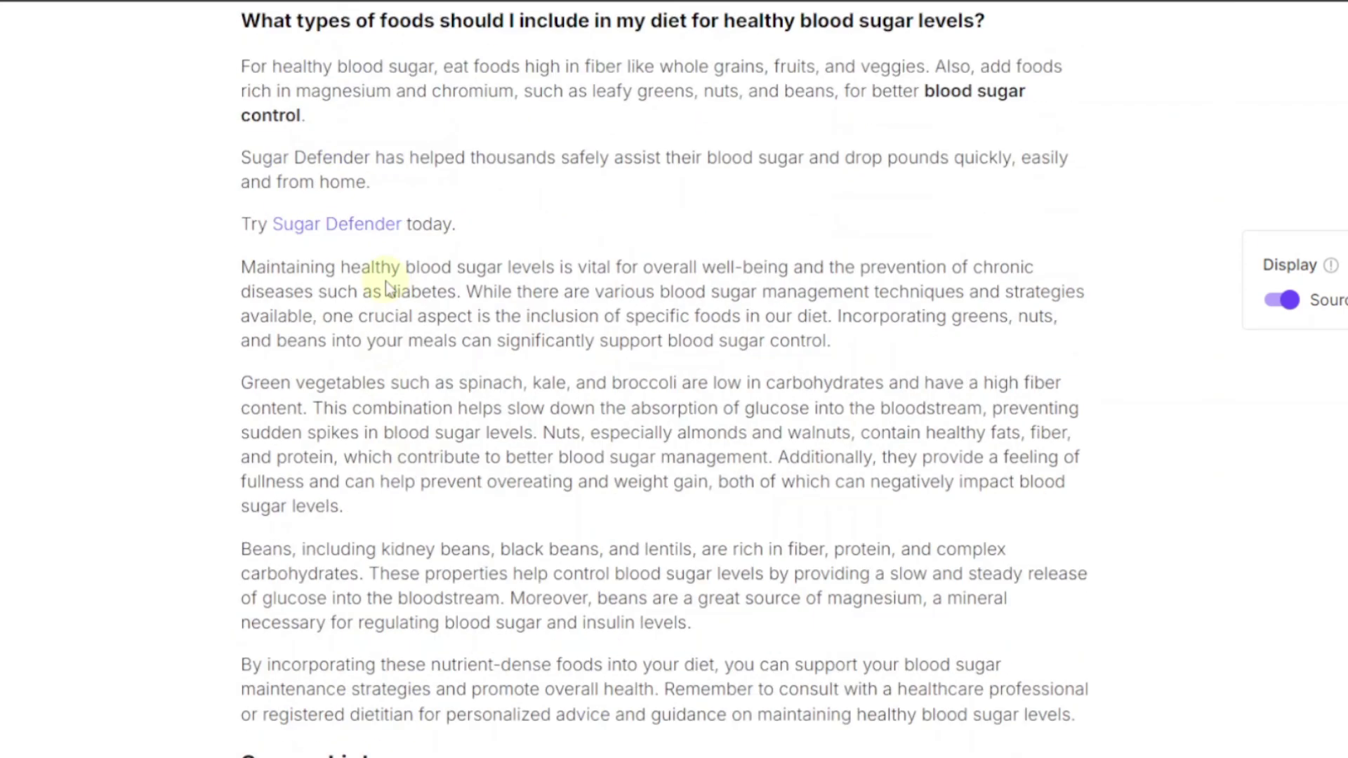
# Step: Follow the article's Sugar Defender link, examine the product's pricing page, and return to the article
pyautogui.click(357, 225)
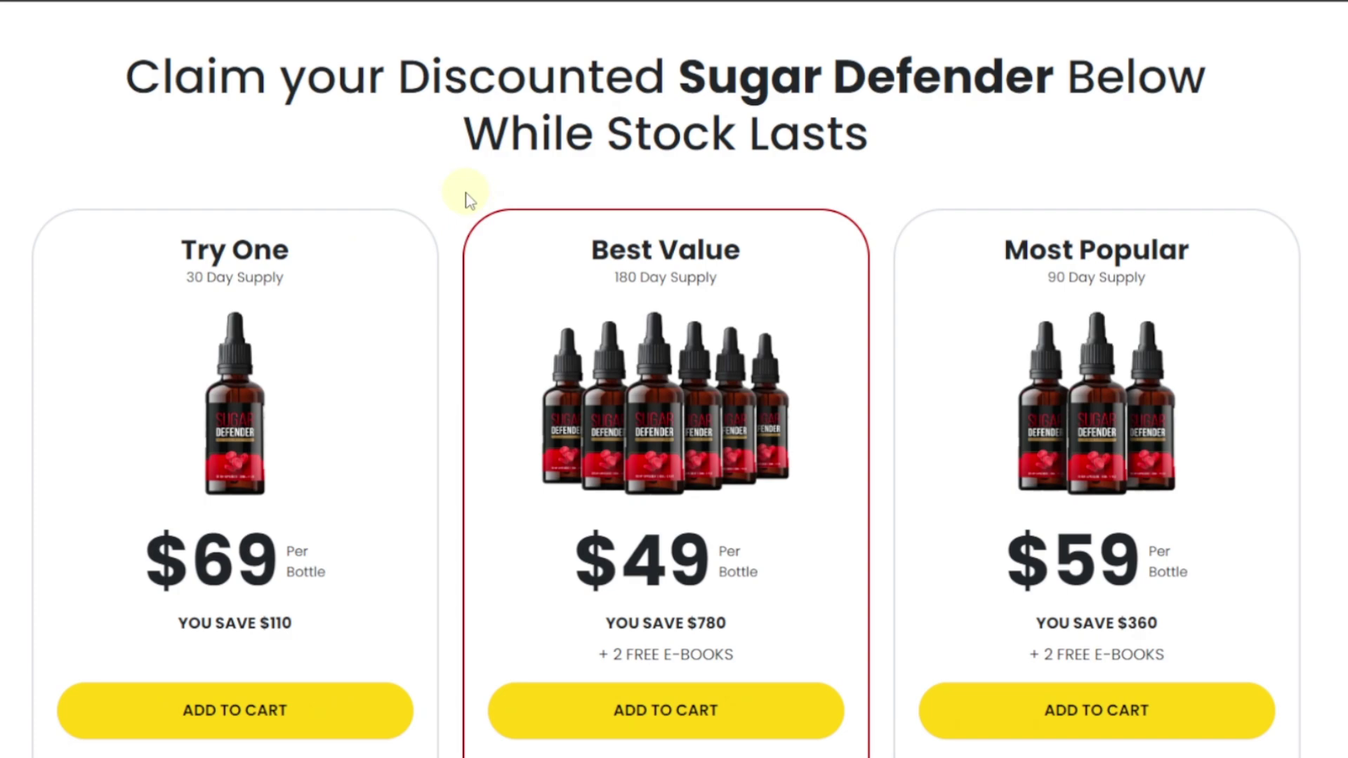
pyautogui.scroll(-10, 469, 200)
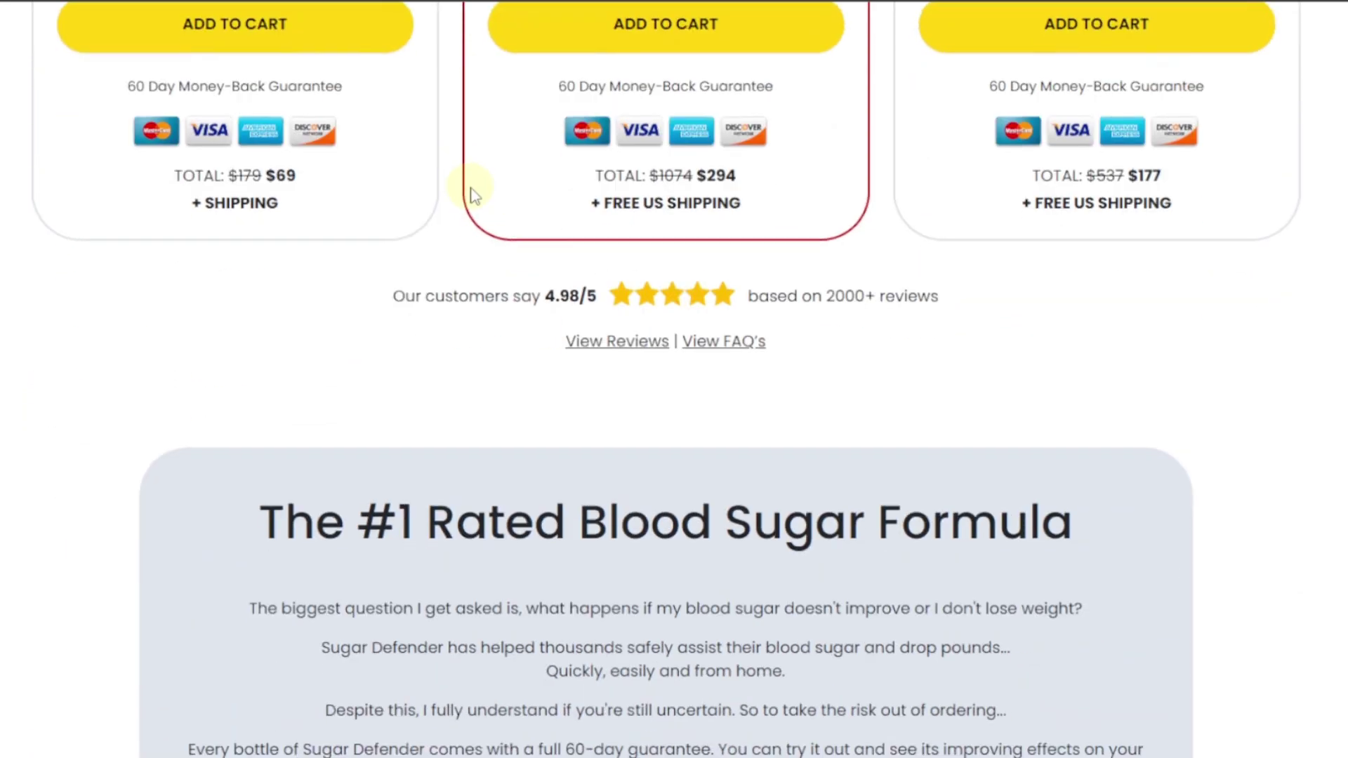
pyautogui.scroll(-8, 471, 195)
pyautogui.scroll(11, 474, 190)
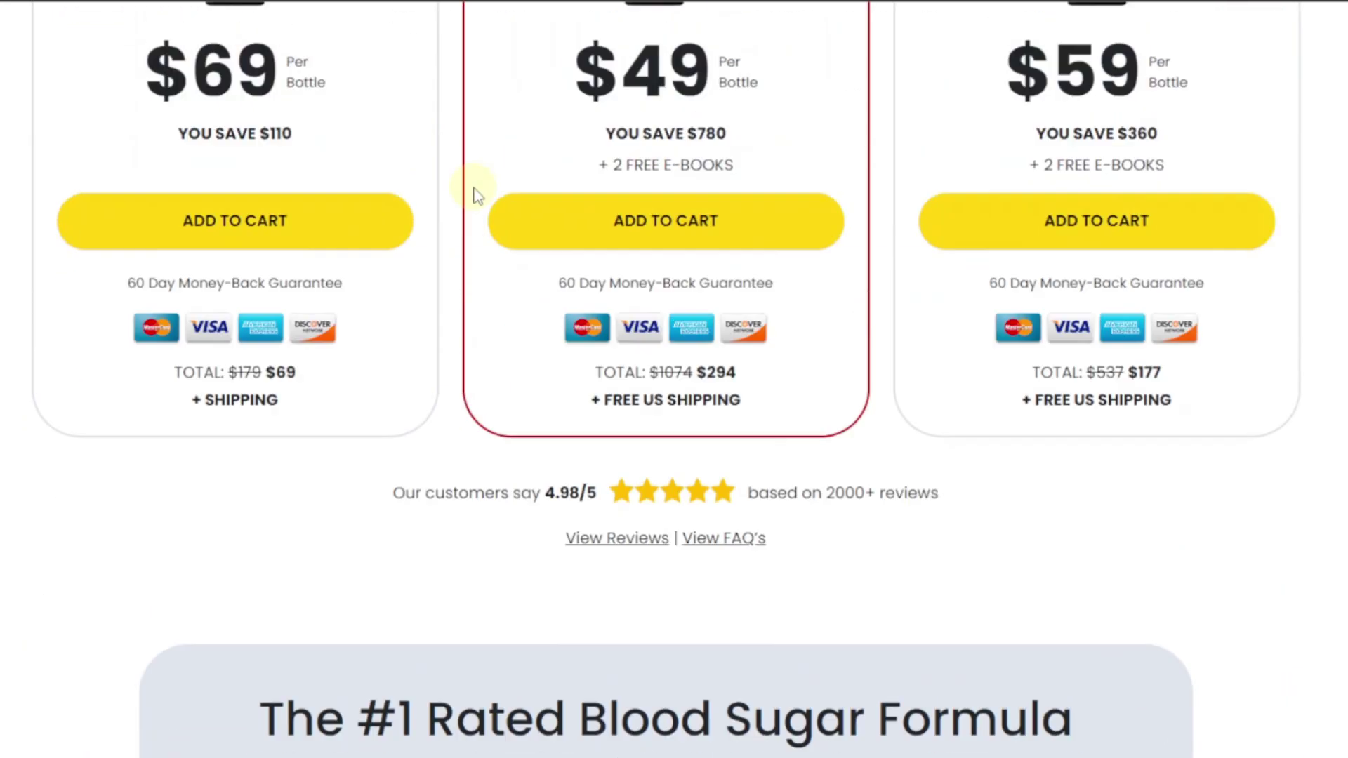
pyautogui.scroll(7, 475, 192)
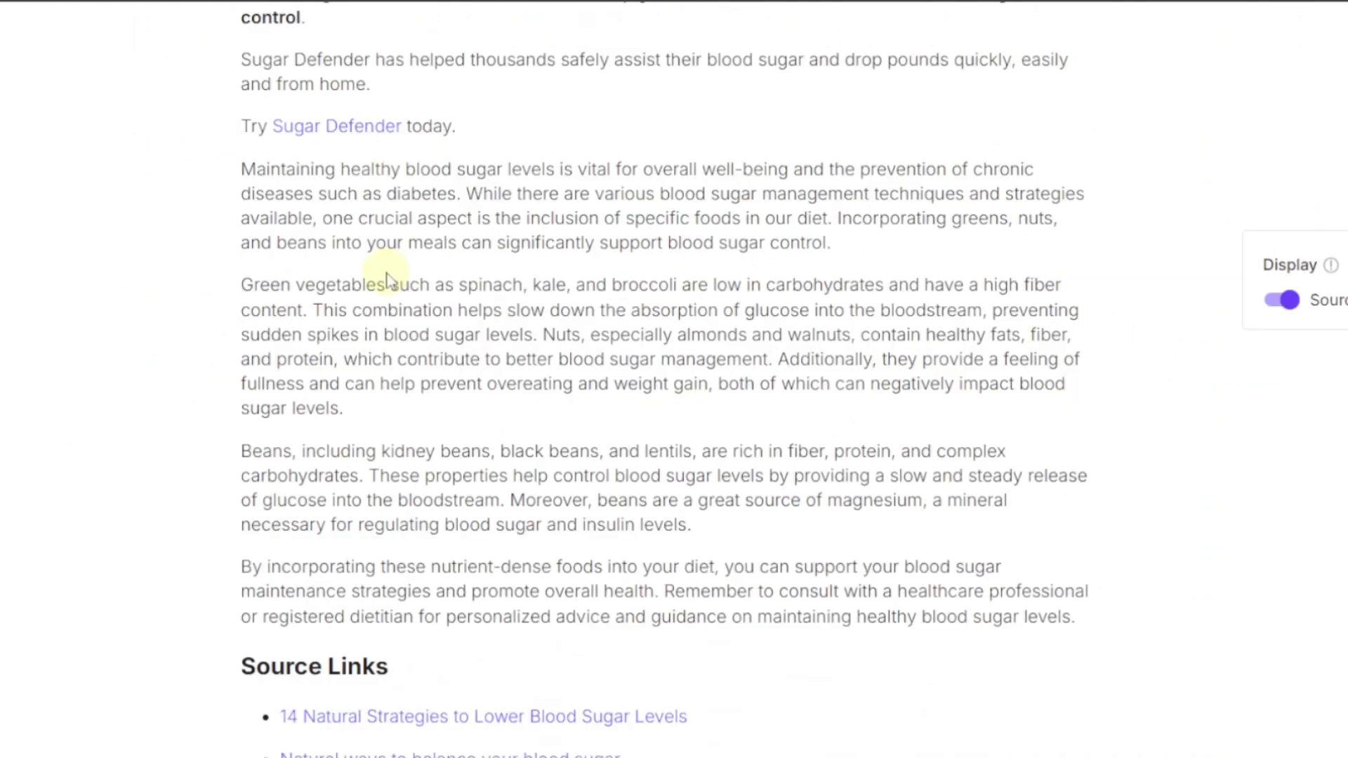
pyautogui.scroll(-2, 401, 278)
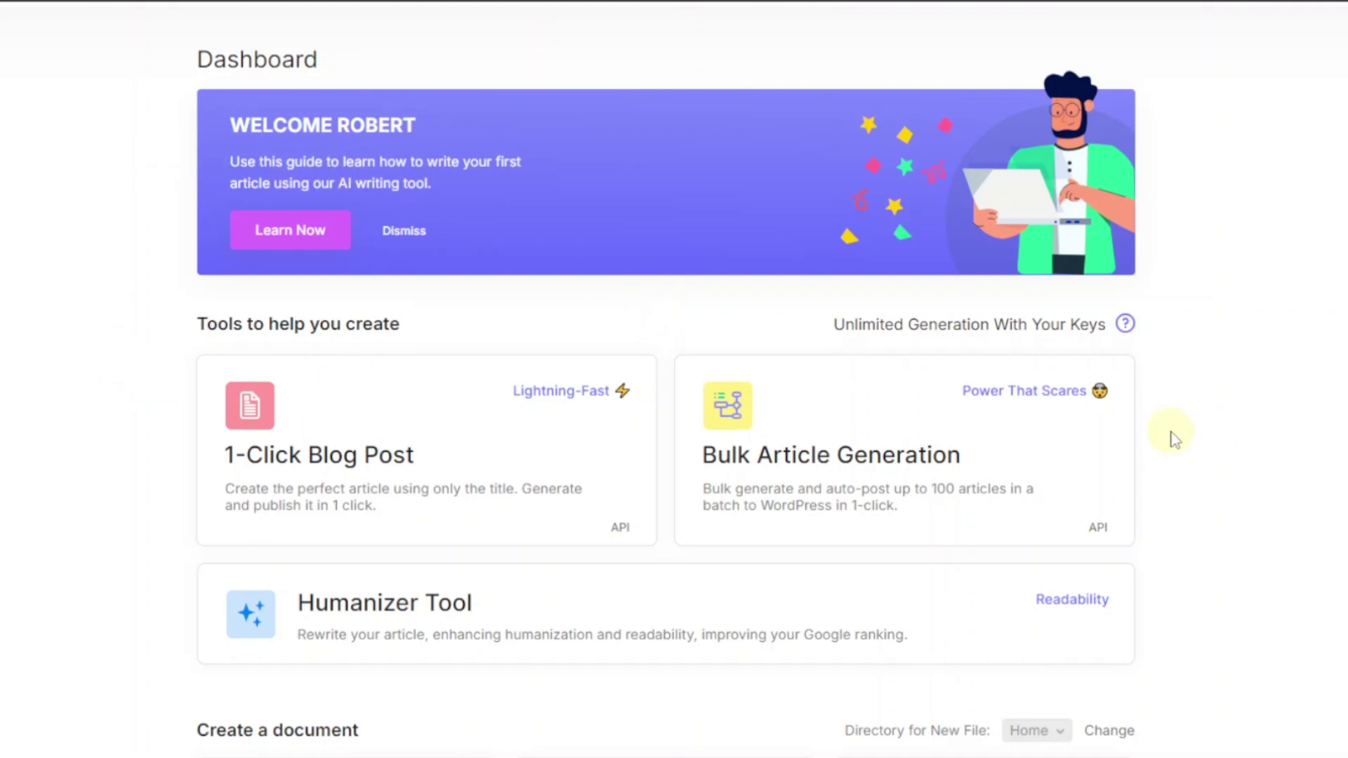
# Step: Start a 1-Click Blog Post with the main keyword "Travelling" and generate a title for it
pyautogui.scroll(-3, 641, 397)
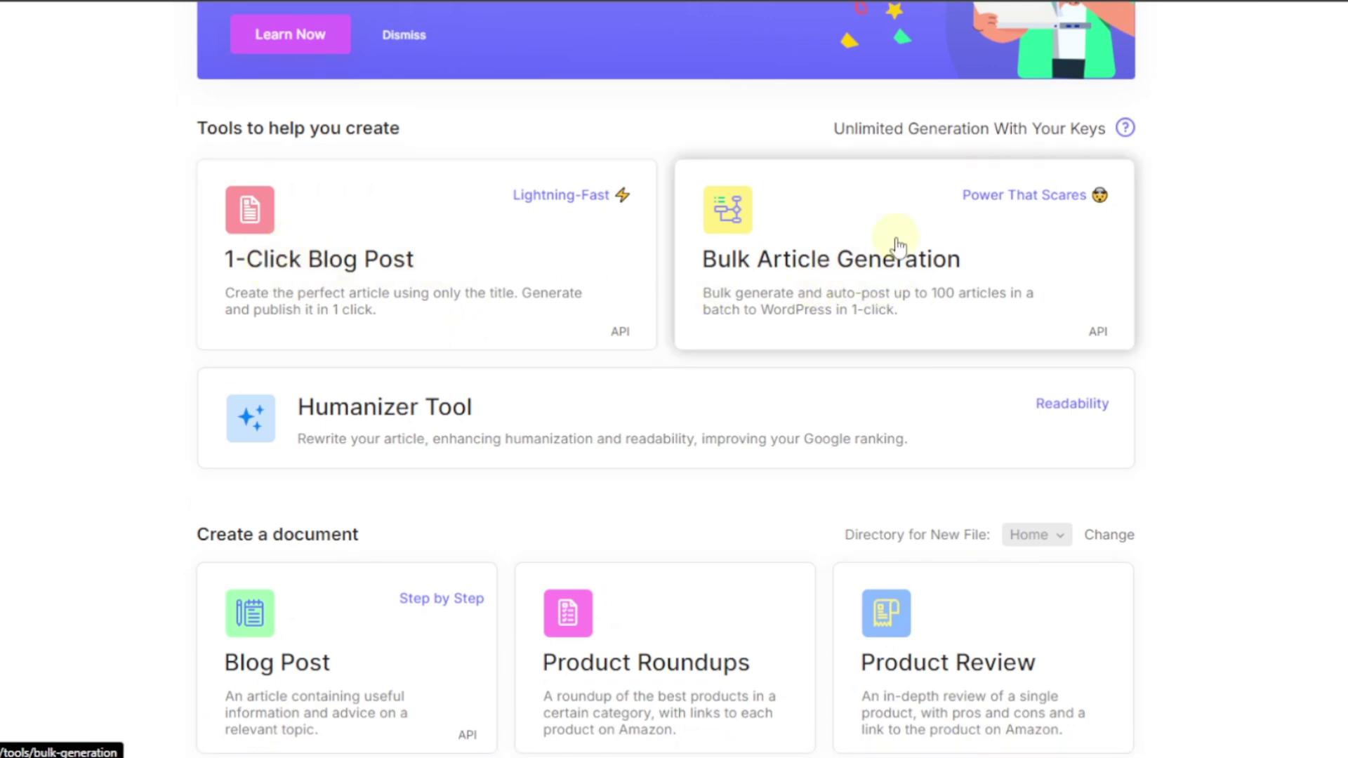
pyautogui.click(457, 265)
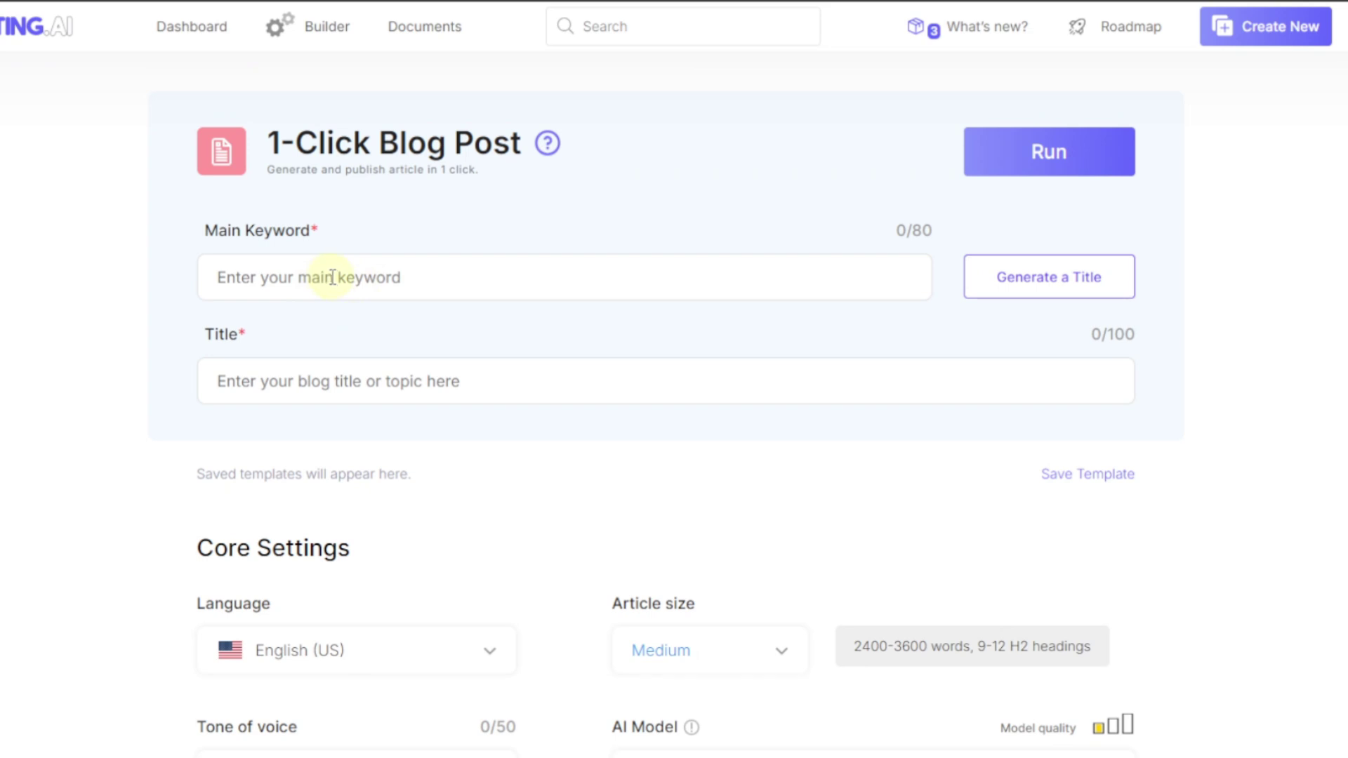
pyautogui.click(459, 287)
pyautogui.write('Travellin')
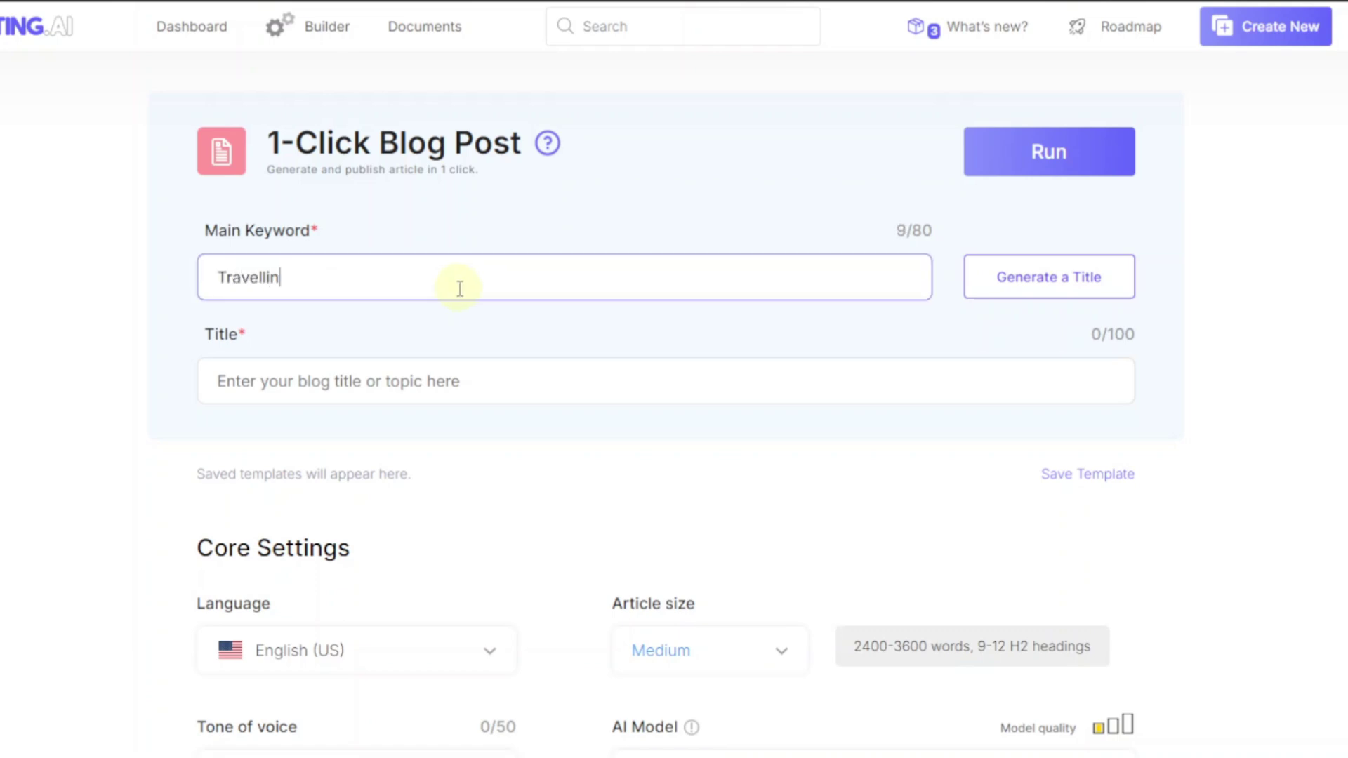
pyautogui.write('g')
pyautogui.click(1050, 284)
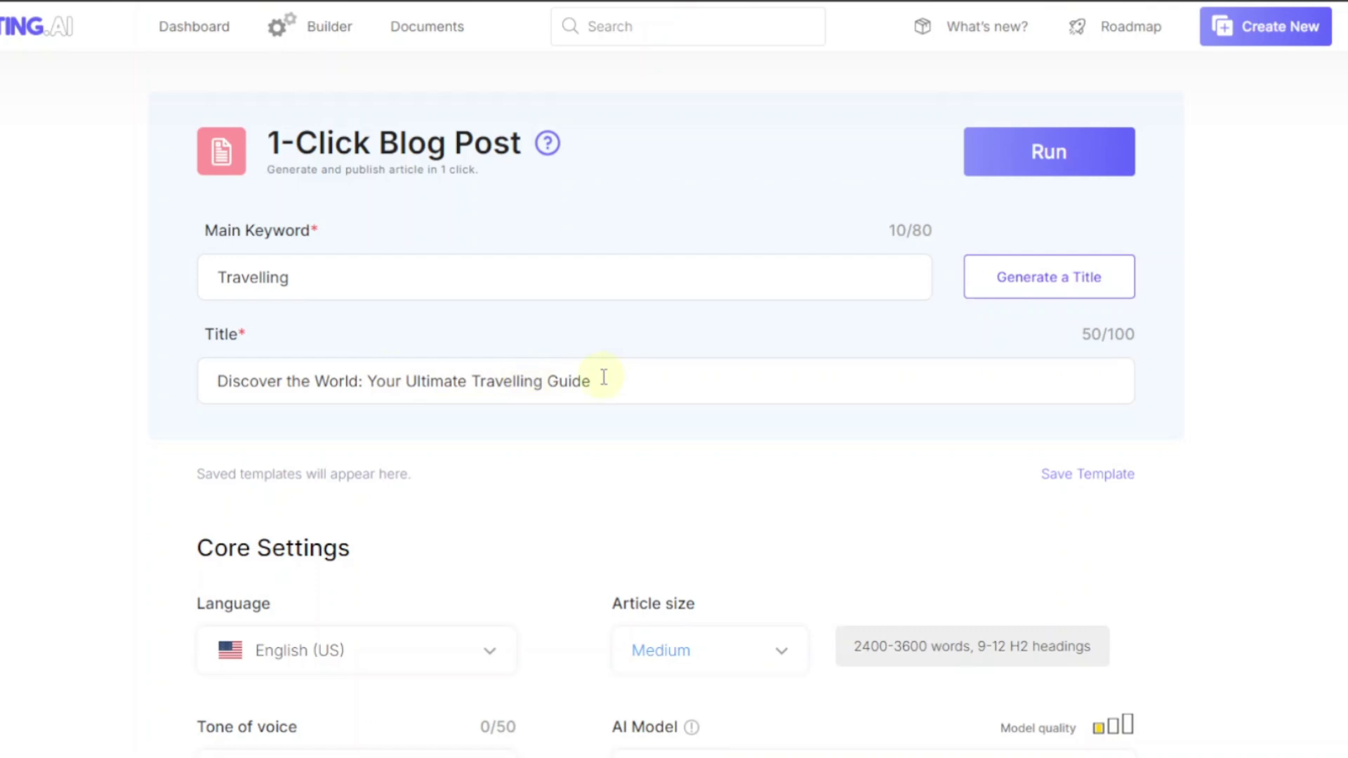
# Step: Look through the languages available for the article in Core Settings, keeping English (US)
pyautogui.scroll(-5, 475, 400)
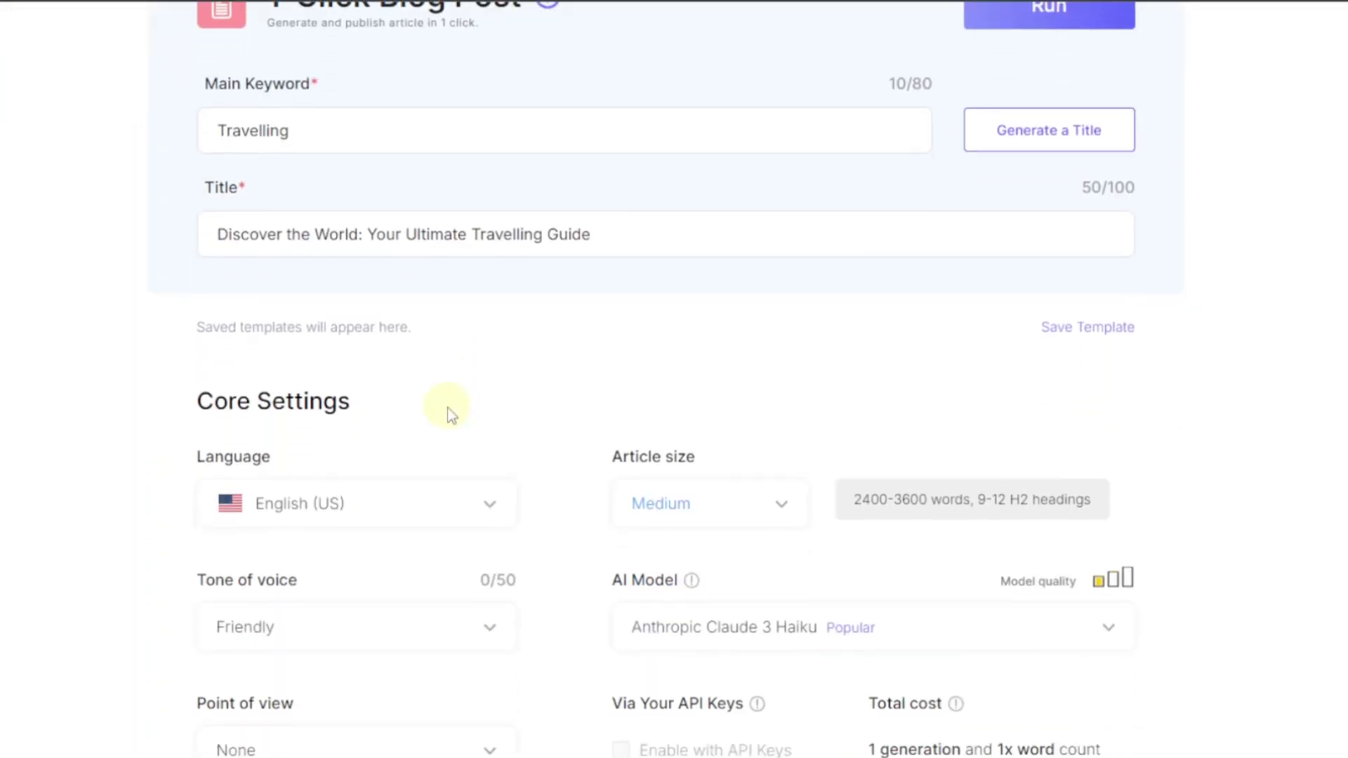
pyautogui.scroll(-1, 405, 330)
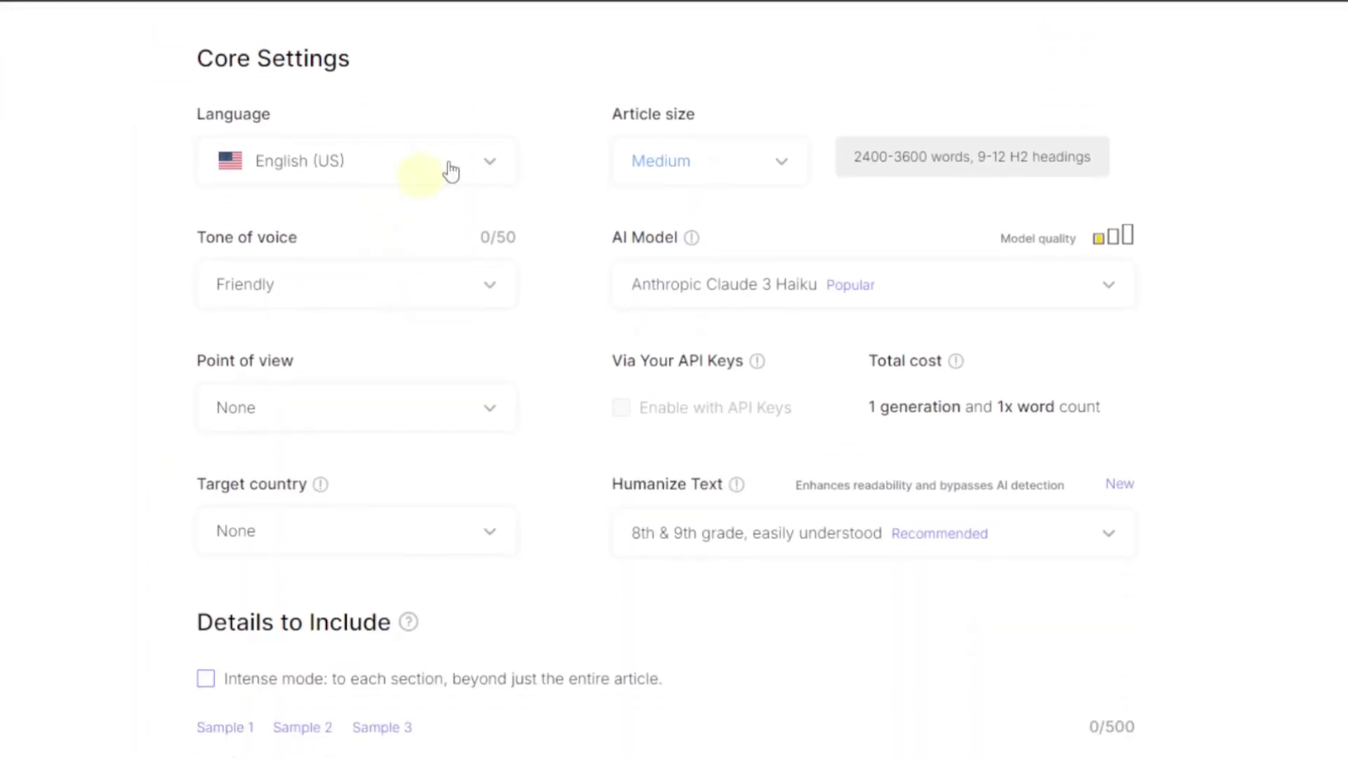
pyautogui.click(483, 163)
pyautogui.scroll(-20, 418, 356)
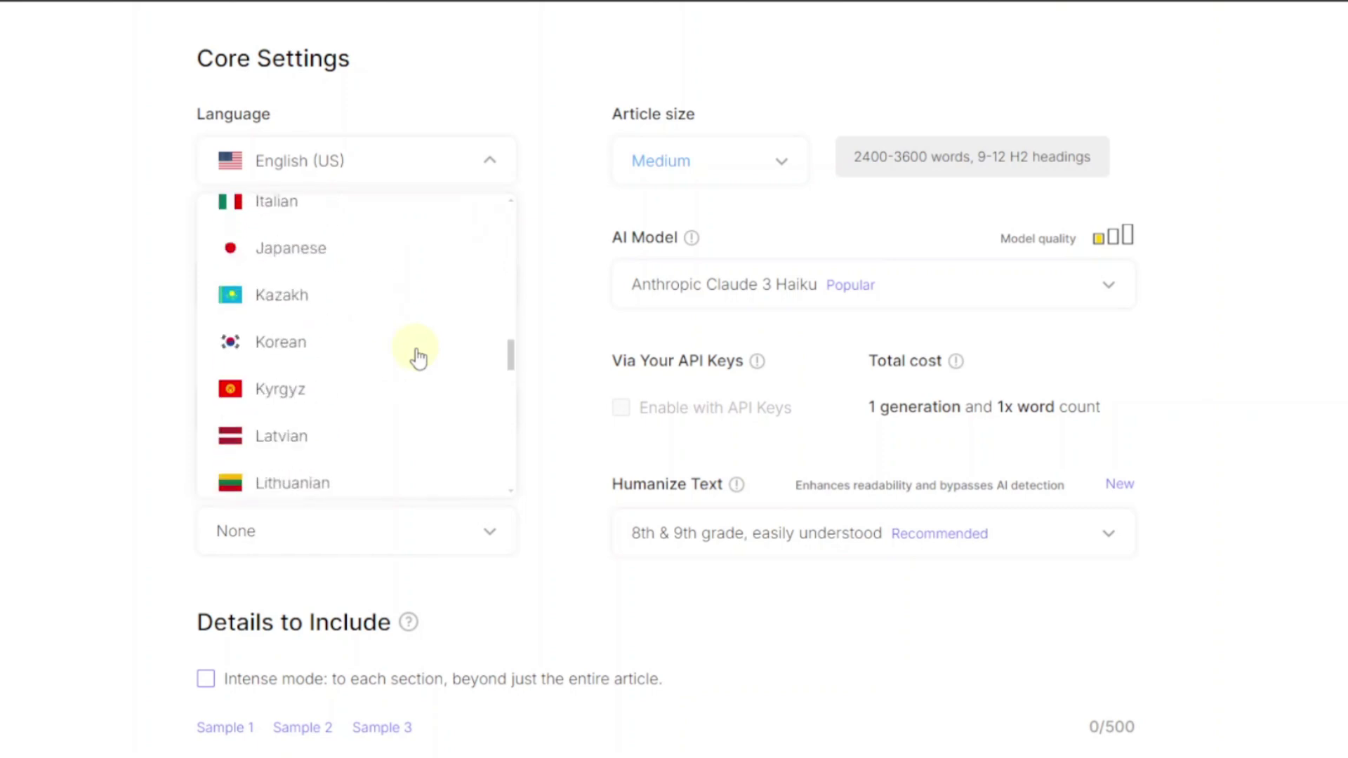
pyautogui.click(568, 153)
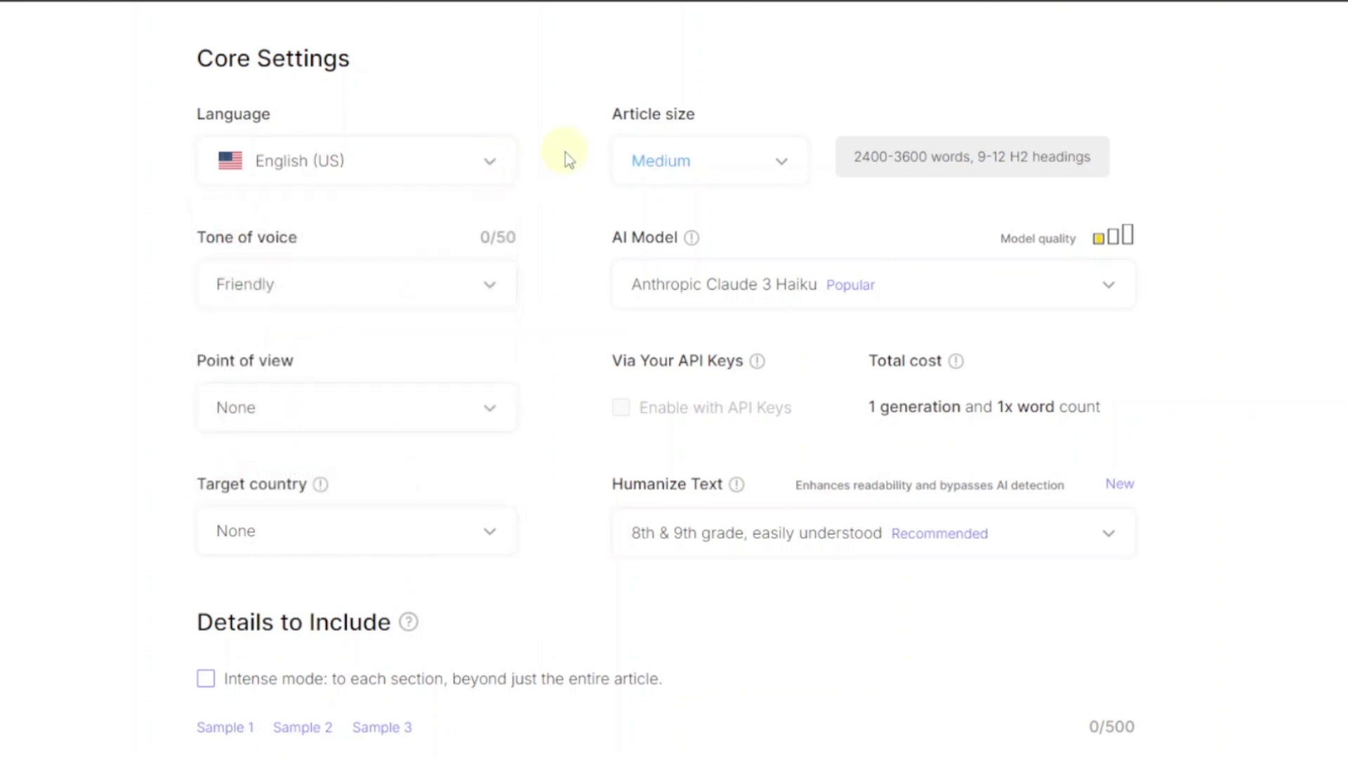
# Step: Look through the available tones of voice for the article, keeping Friendly
pyautogui.click(489, 294)
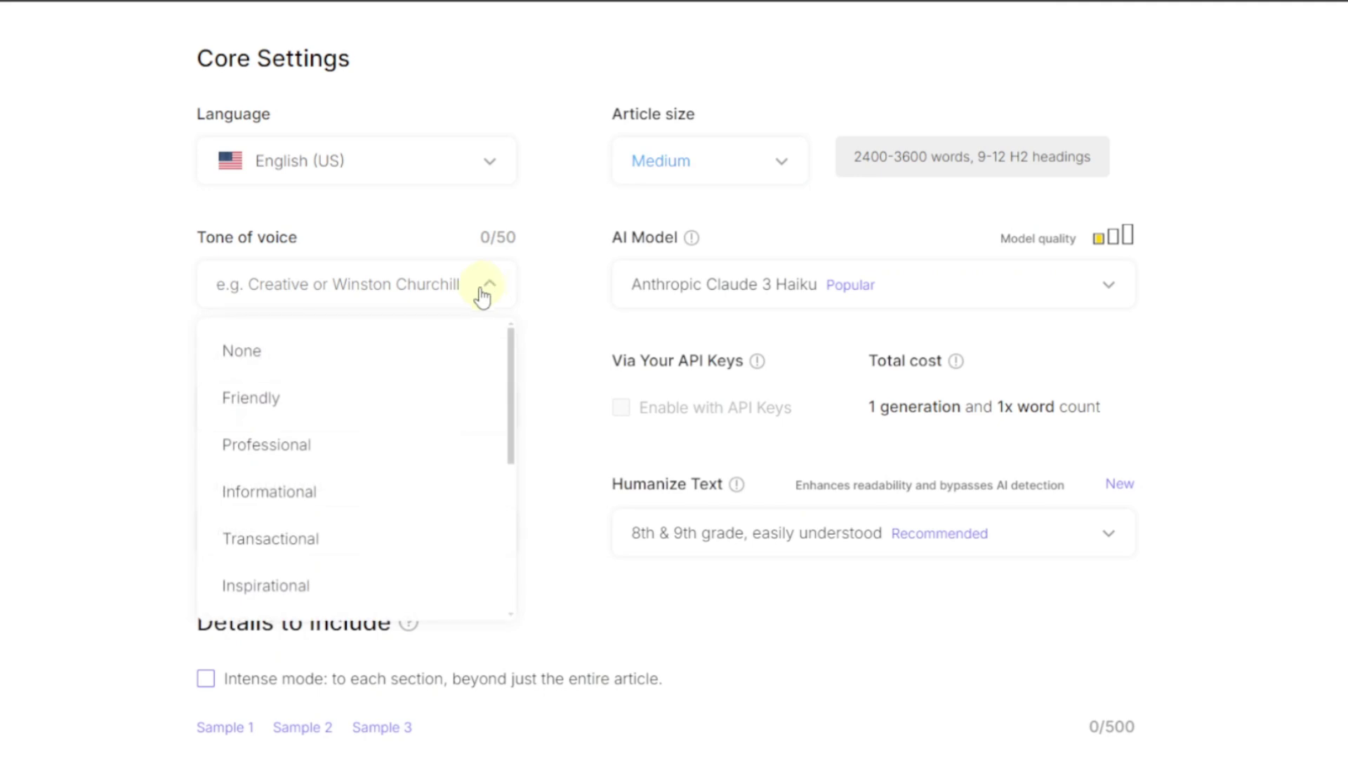
pyautogui.scroll(-2, 356, 460)
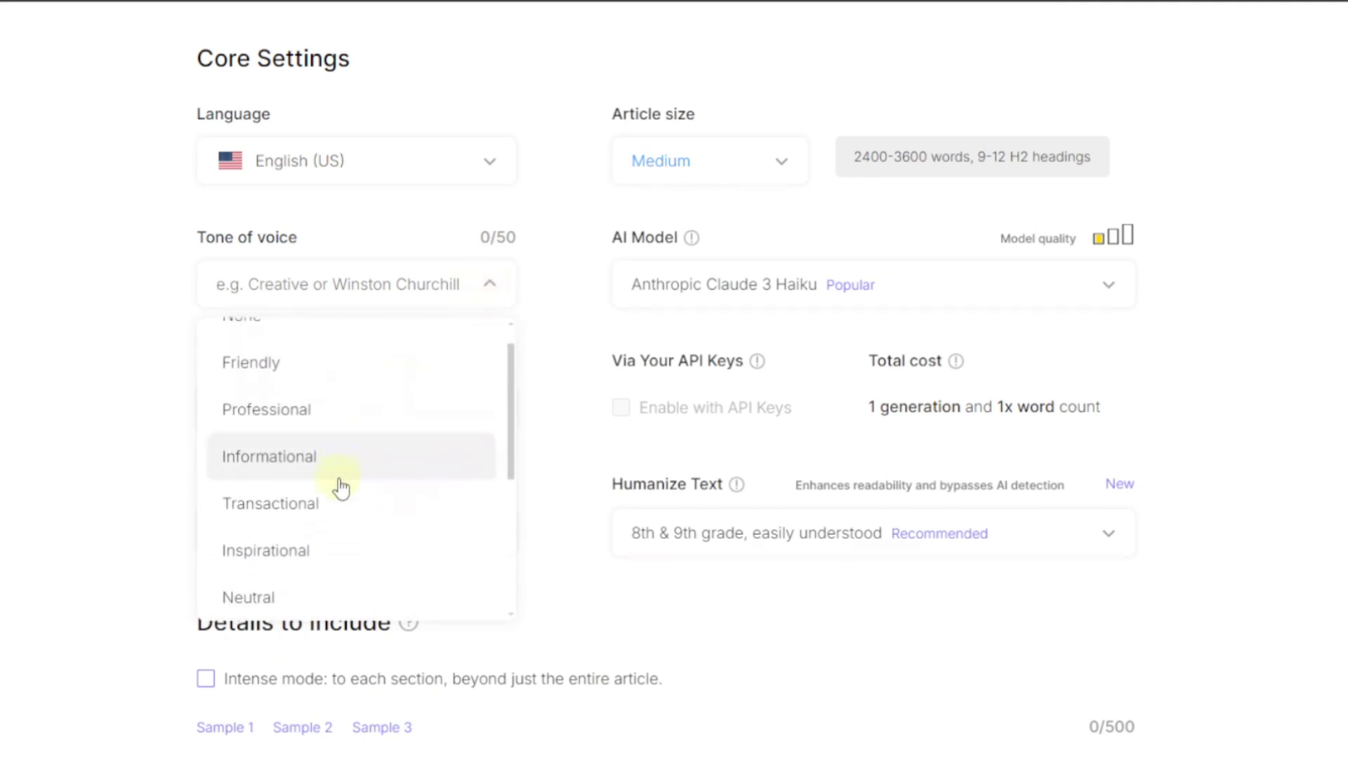
pyautogui.scroll(-5, 352, 445)
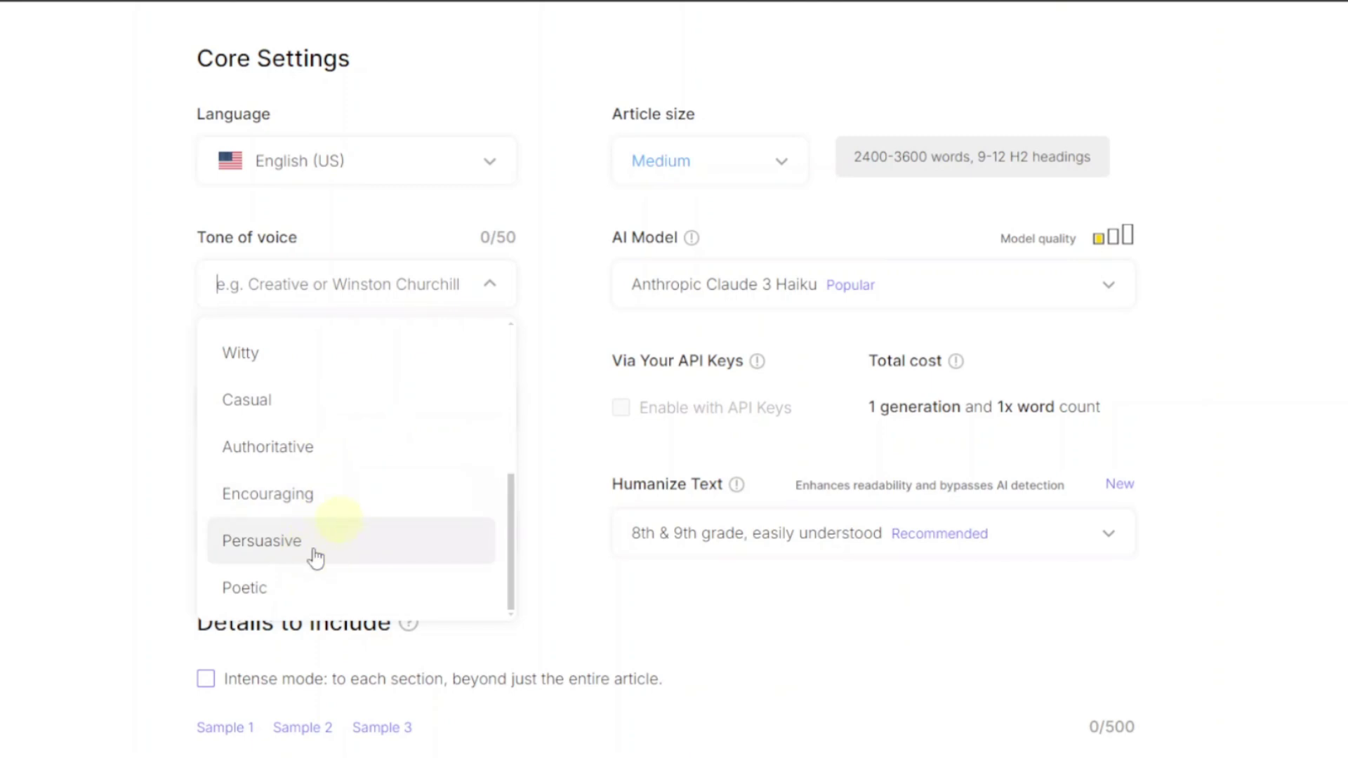
pyautogui.click(112, 386)
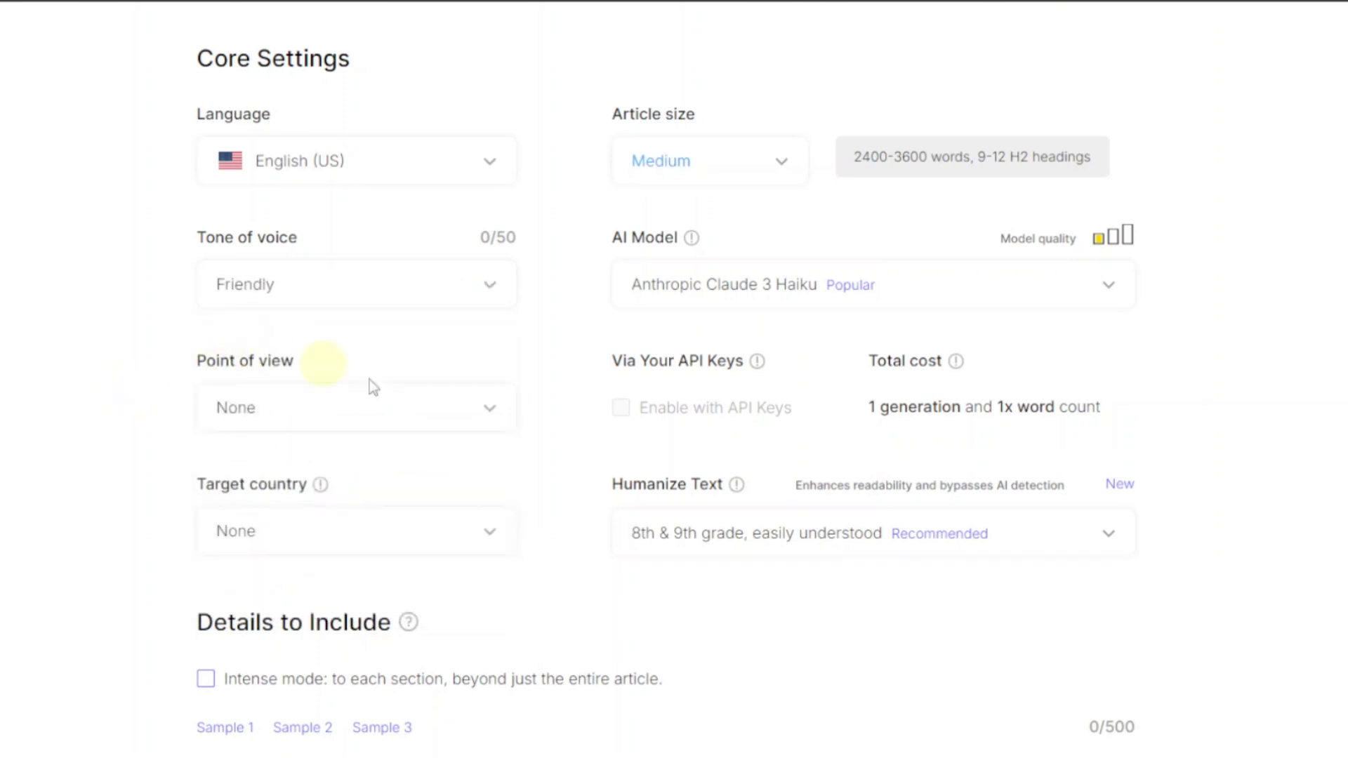
# Step: Set the article's point of view to First person singular (I, me, my, mine)
pyautogui.click(483, 411)
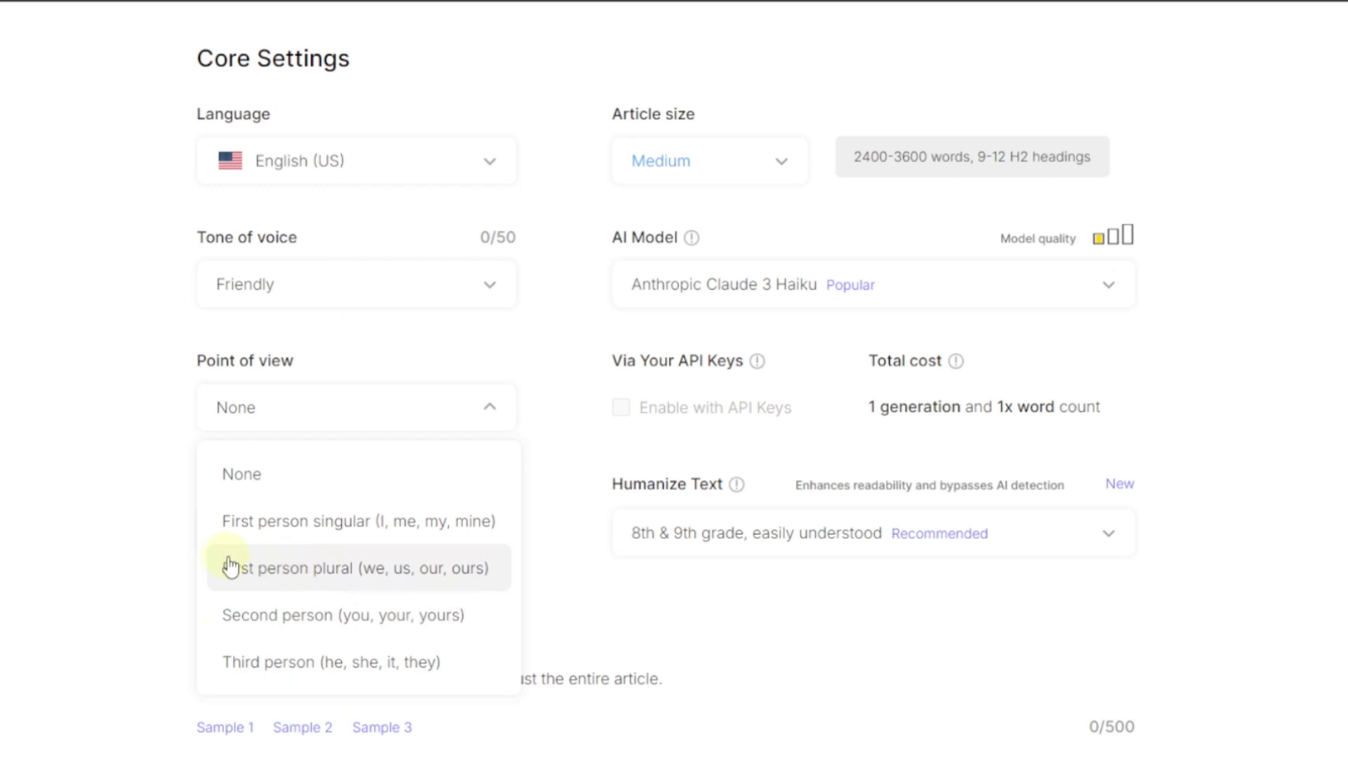
pyautogui.click(379, 532)
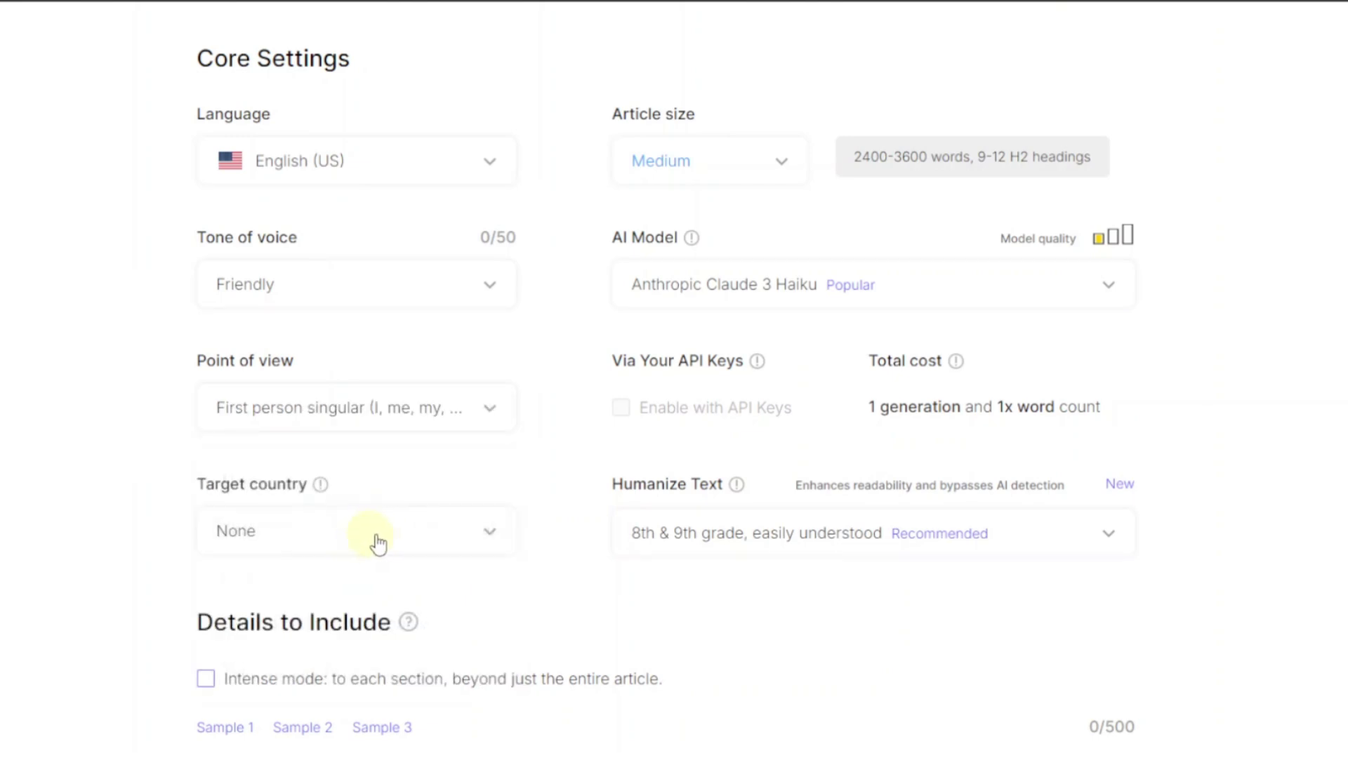
# Step: Look through the available target countries for the article, leaving the setting at None
pyautogui.click(381, 542)
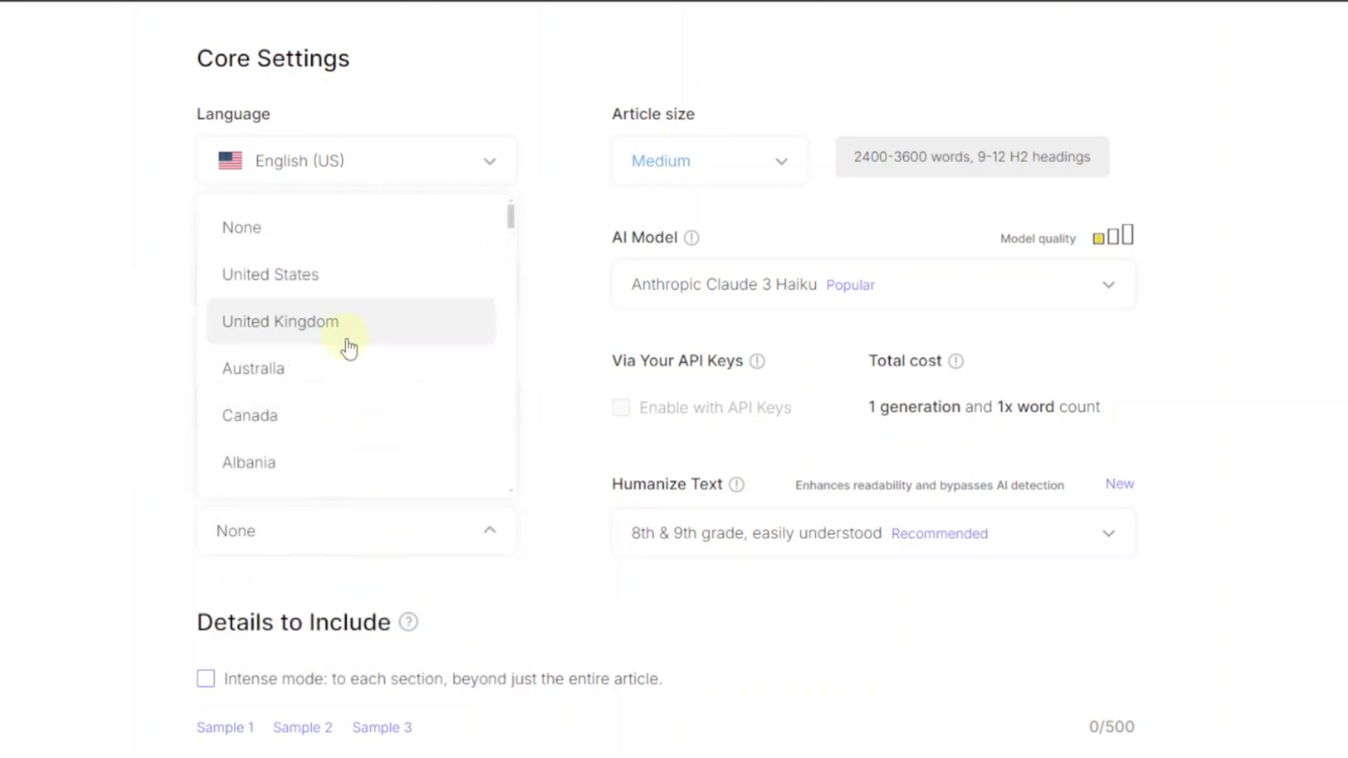
pyautogui.scroll(-10, 346, 344)
pyautogui.scroll(10, 349, 348)
pyautogui.click(116, 288)
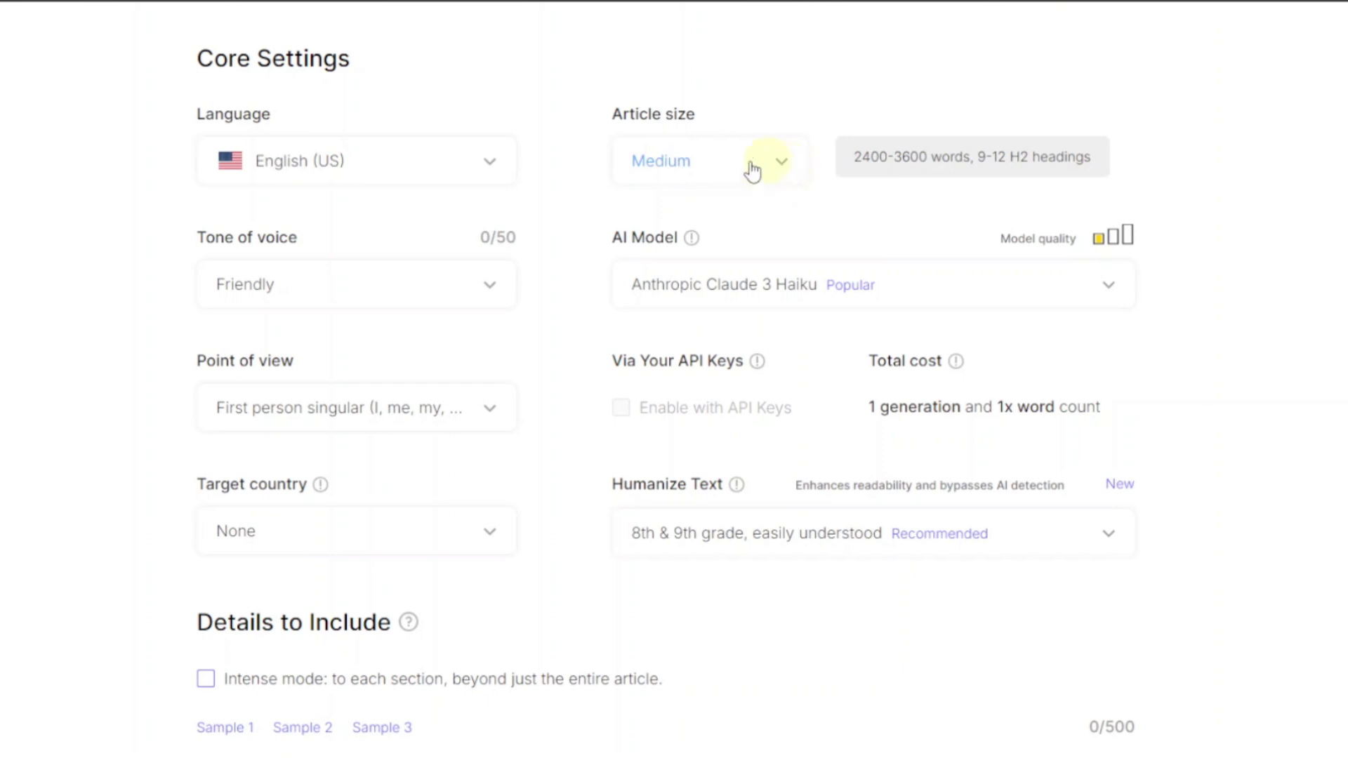
# Step: Try the Small and X-Small article sizes to compare their word ranges, and return the article size to Medium
pyautogui.click(780, 170)
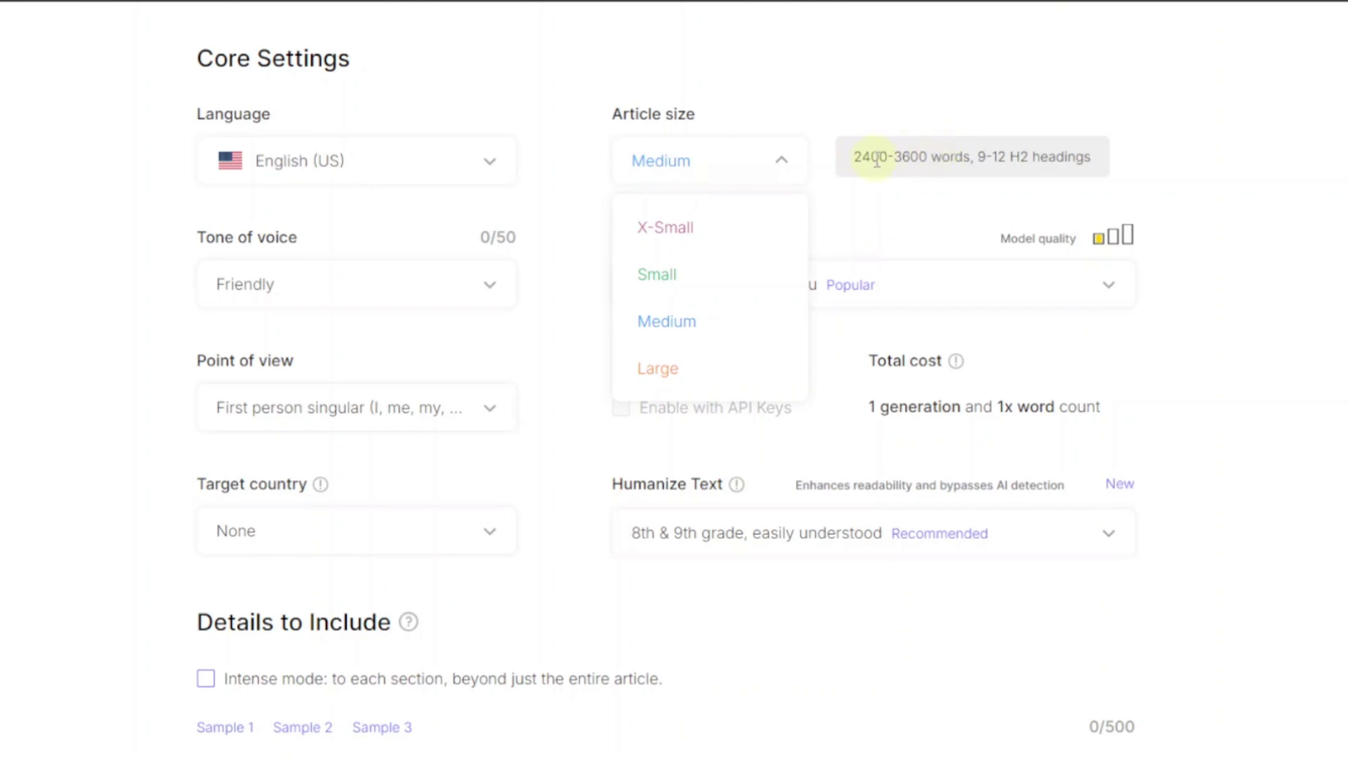
pyautogui.click(693, 276)
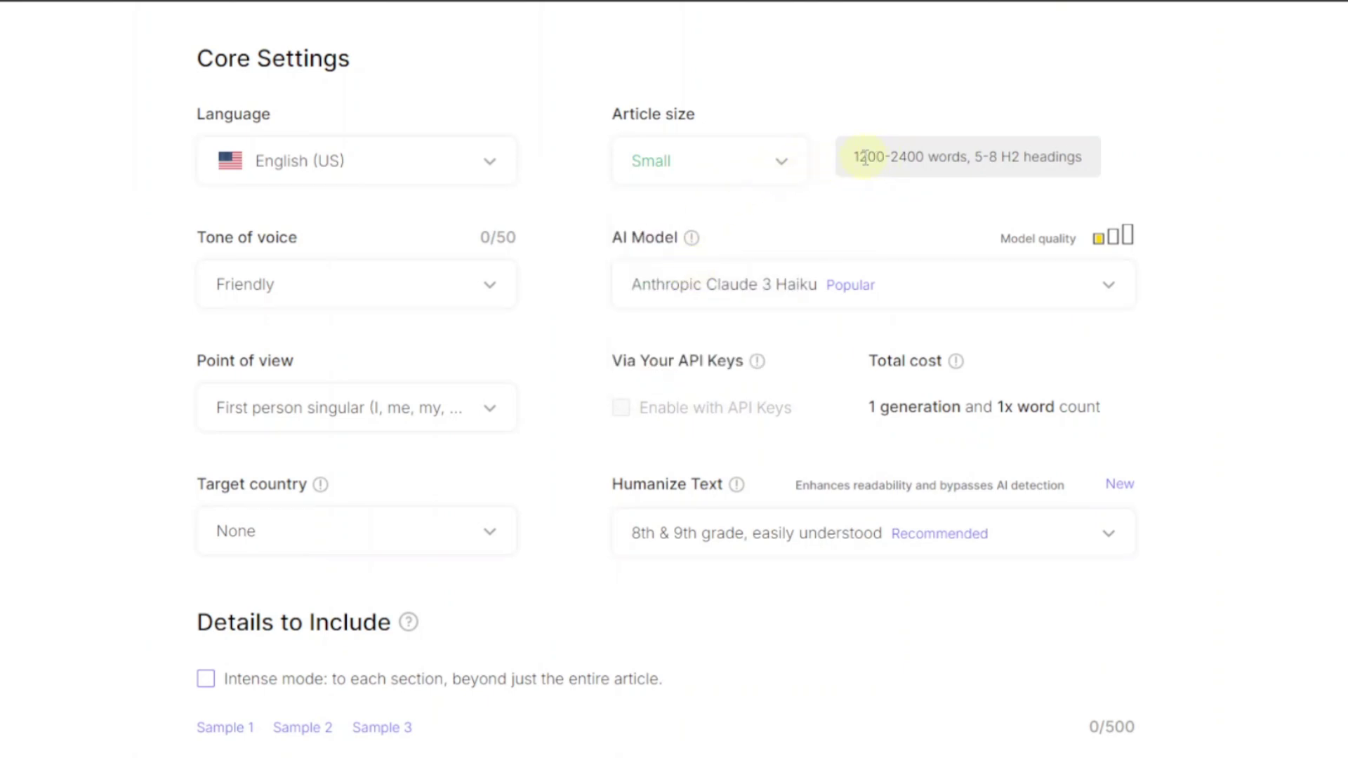
pyautogui.click(785, 171)
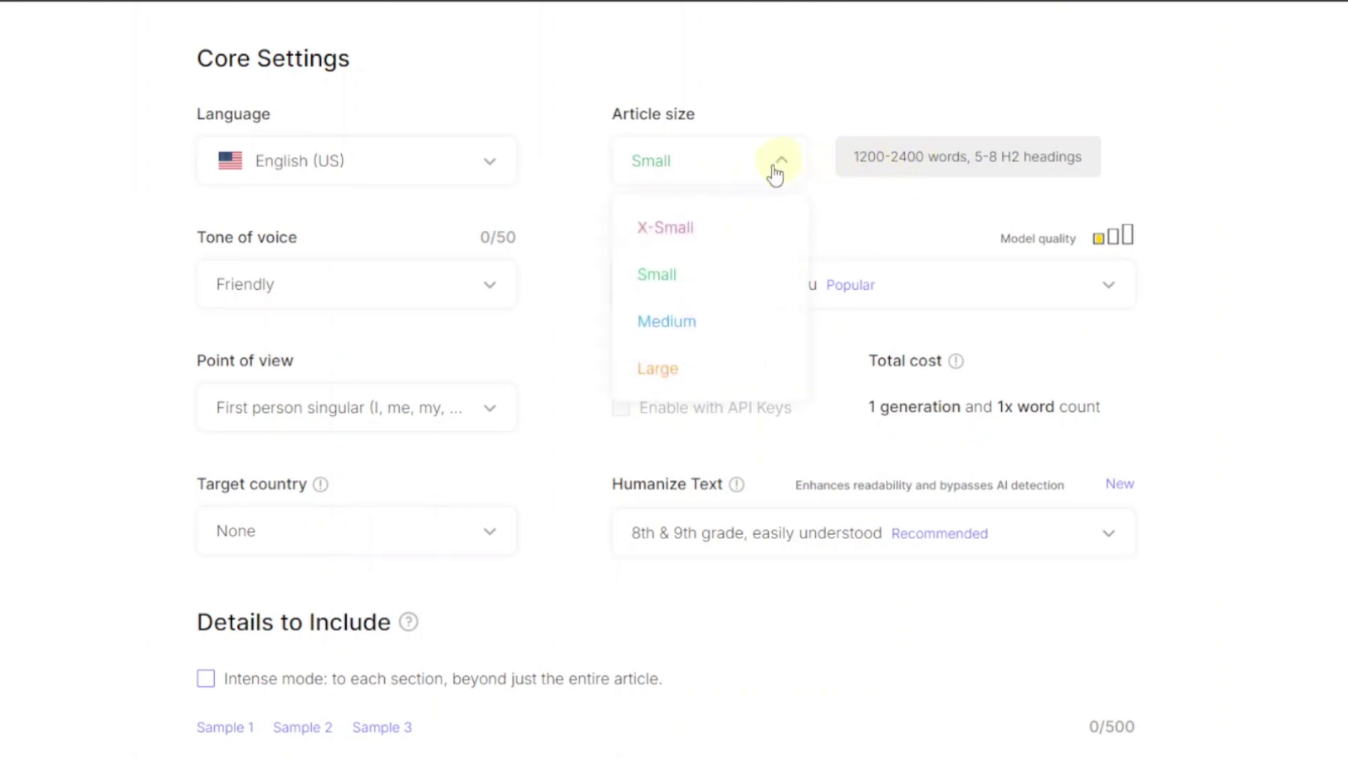
pyautogui.click(691, 239)
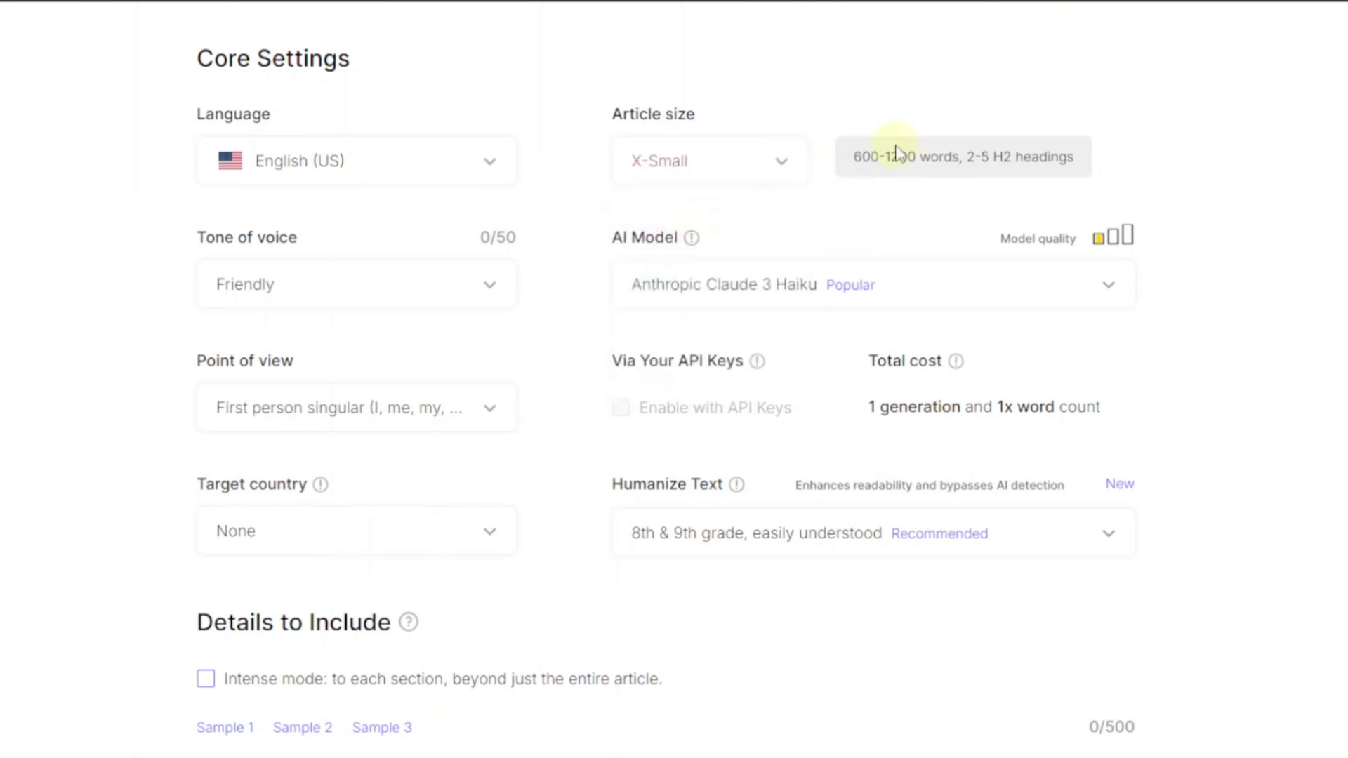
pyautogui.click(782, 169)
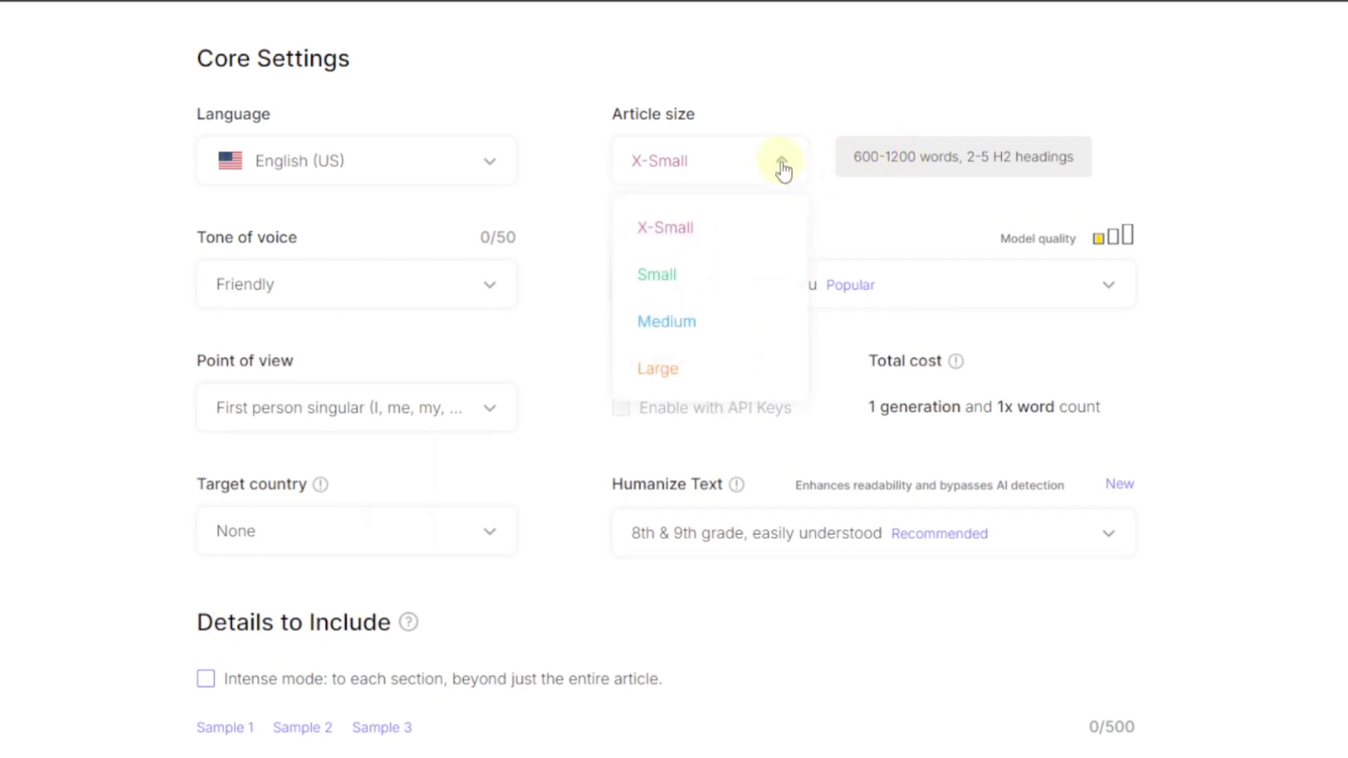
pyautogui.click(672, 337)
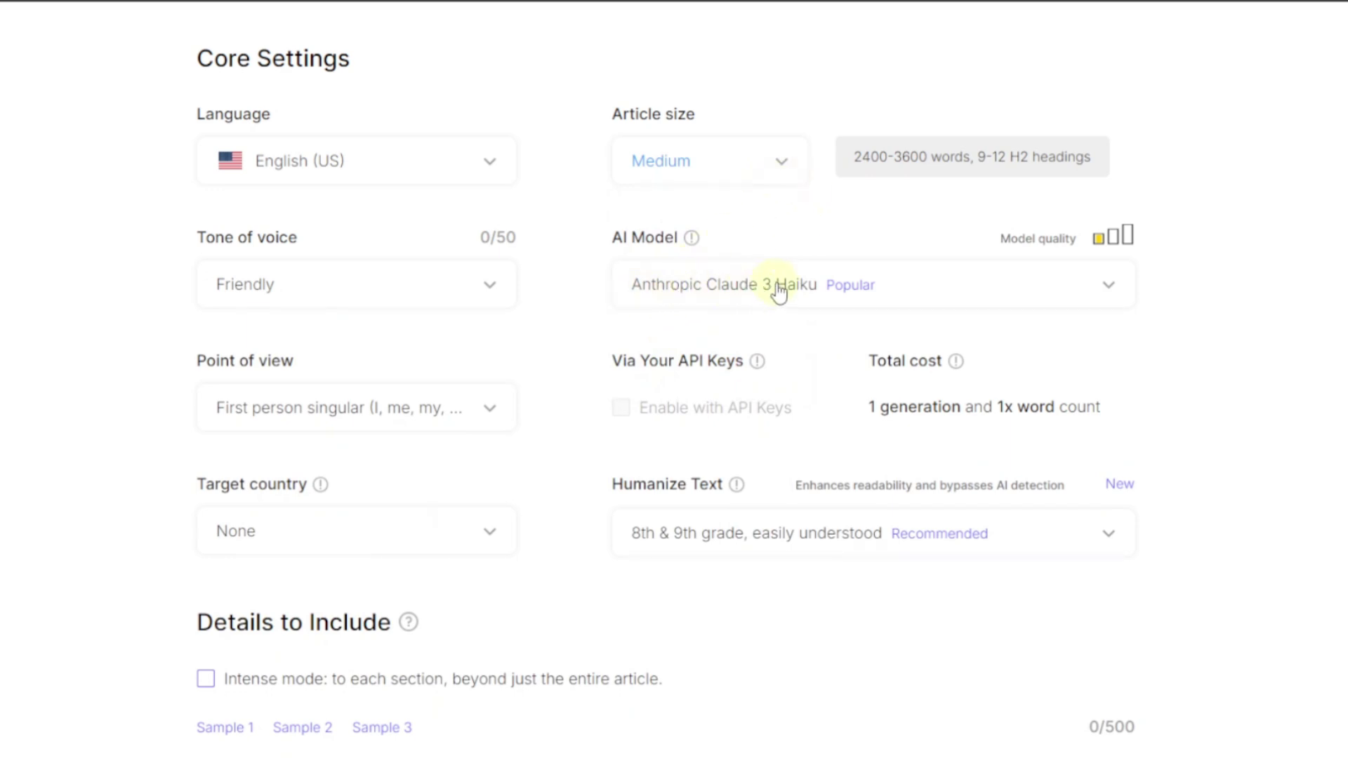
# Step: Look through the AI models available for the article, keeping Anthropic Claude 3 Haiku
pyautogui.click(952, 298)
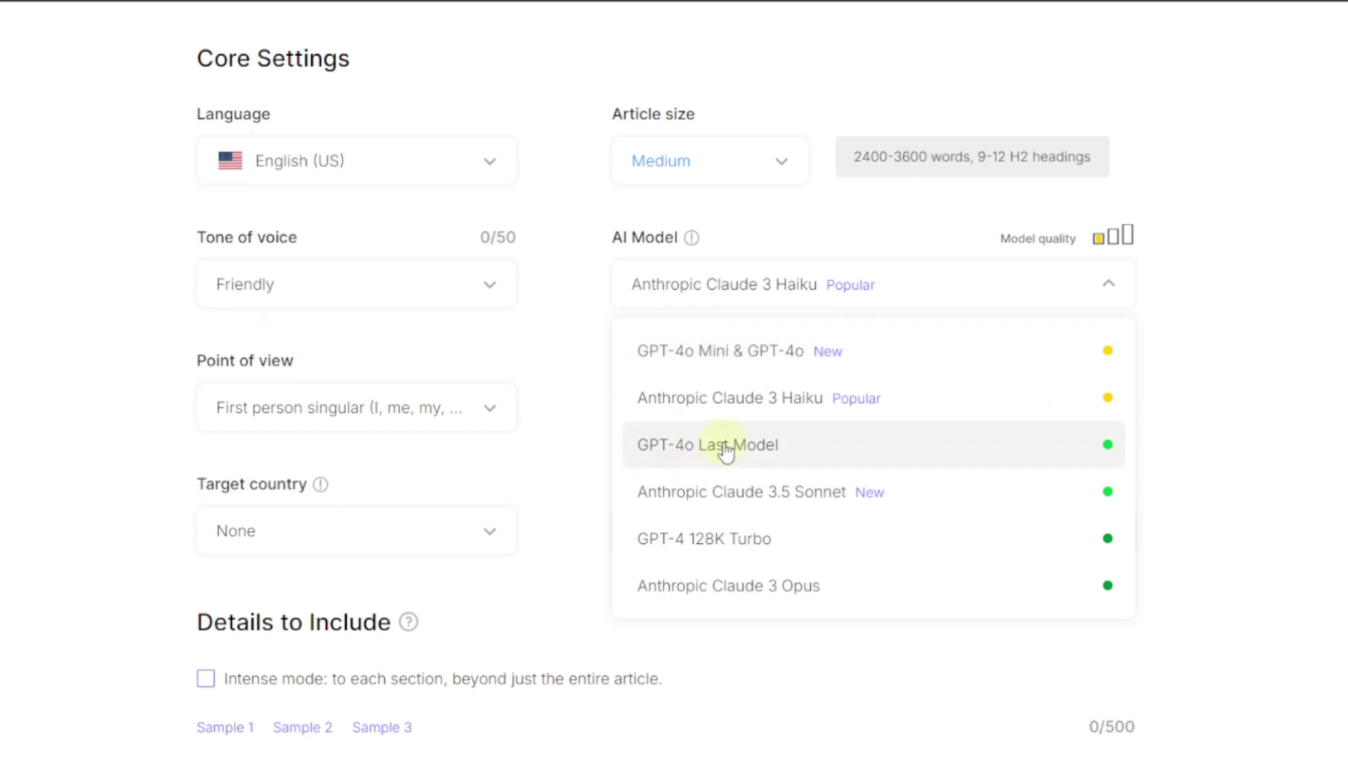
pyautogui.scroll(-1, 726, 453)
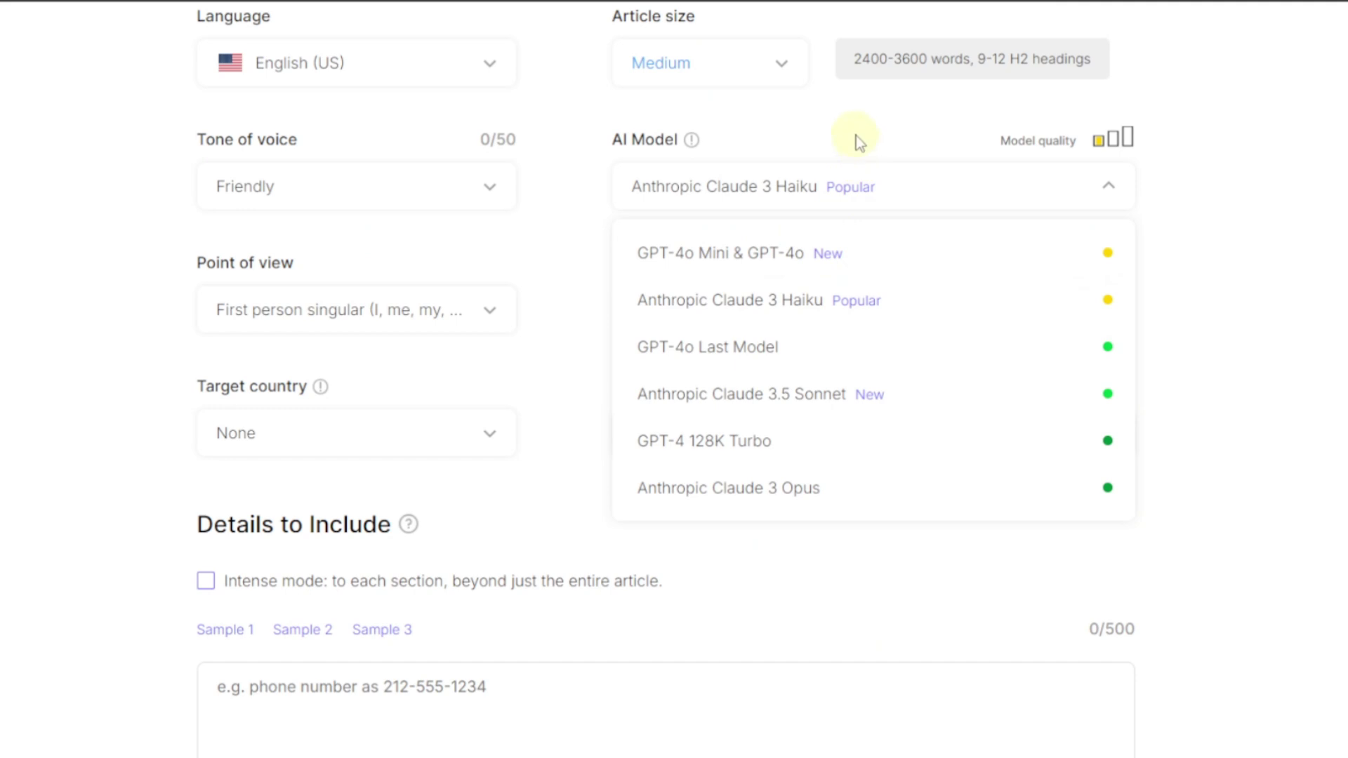
pyautogui.click(858, 191)
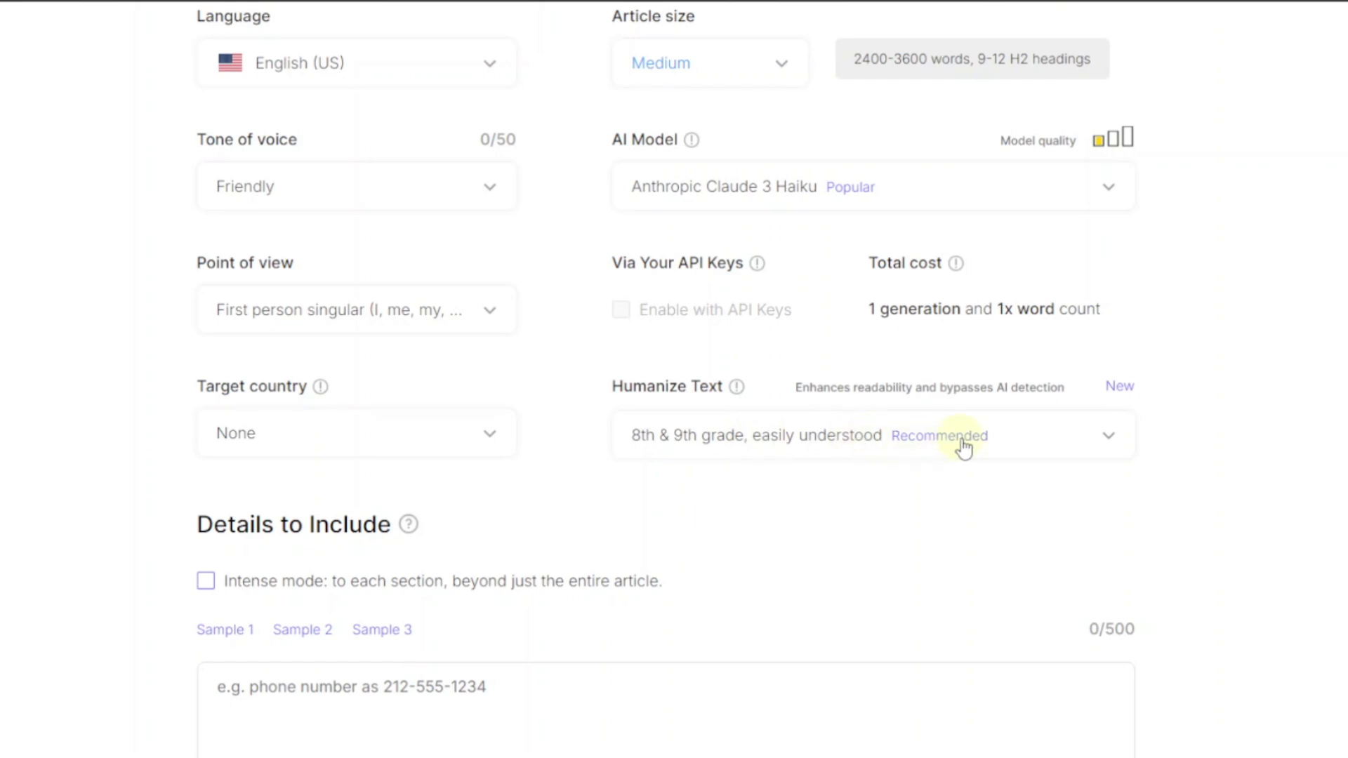
# Step: Look through the Humanize Text readability levels, keeping 8th & 9th grade, easily understood
pyautogui.click(789, 444)
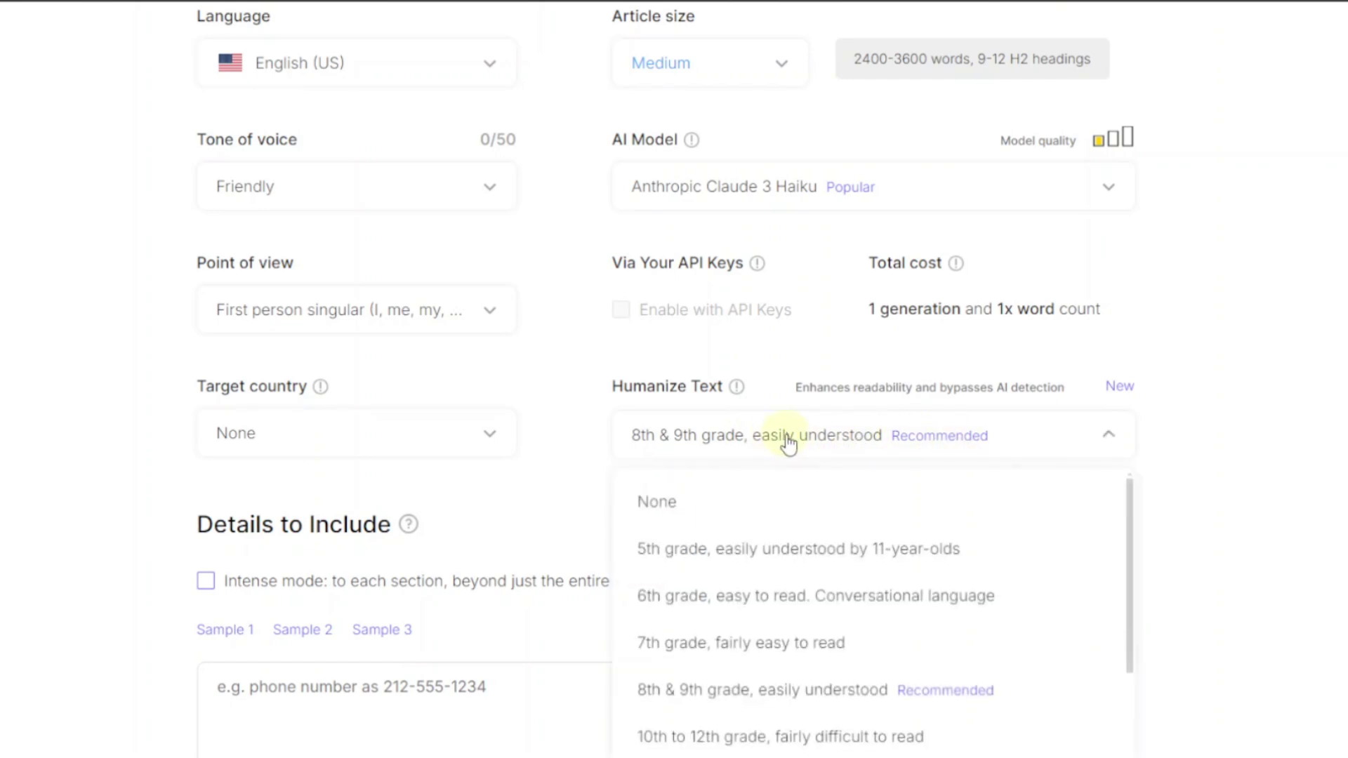
pyautogui.scroll(-5, 789, 444)
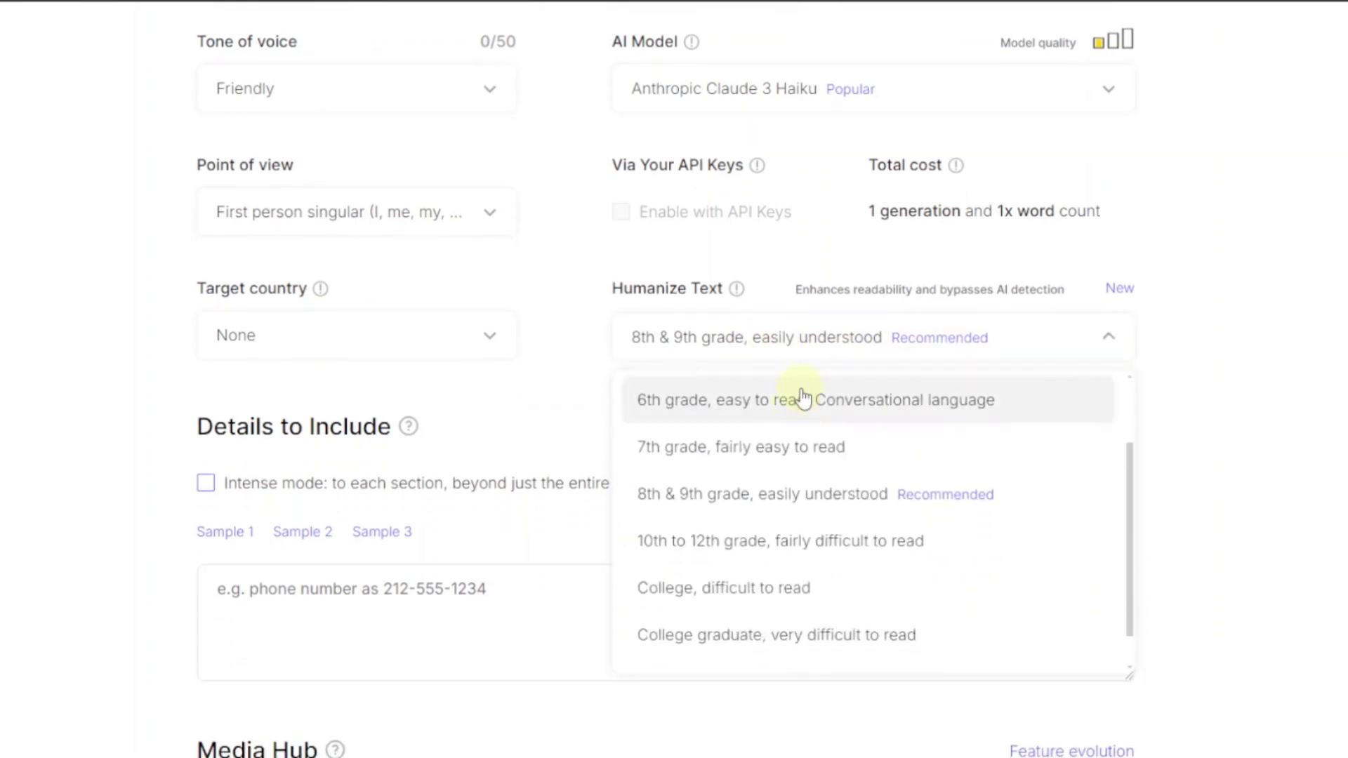
pyautogui.scroll(2, 809, 460)
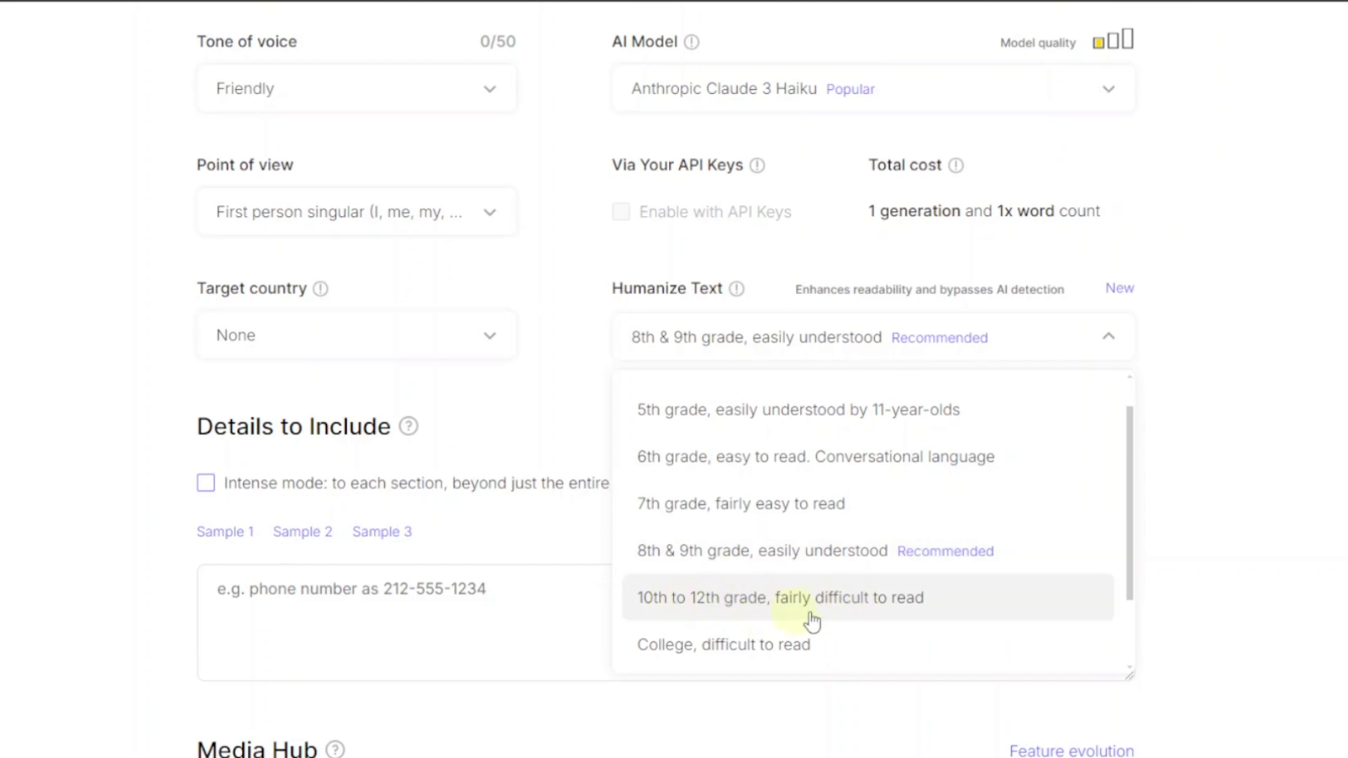
pyautogui.scroll(-2, 853, 609)
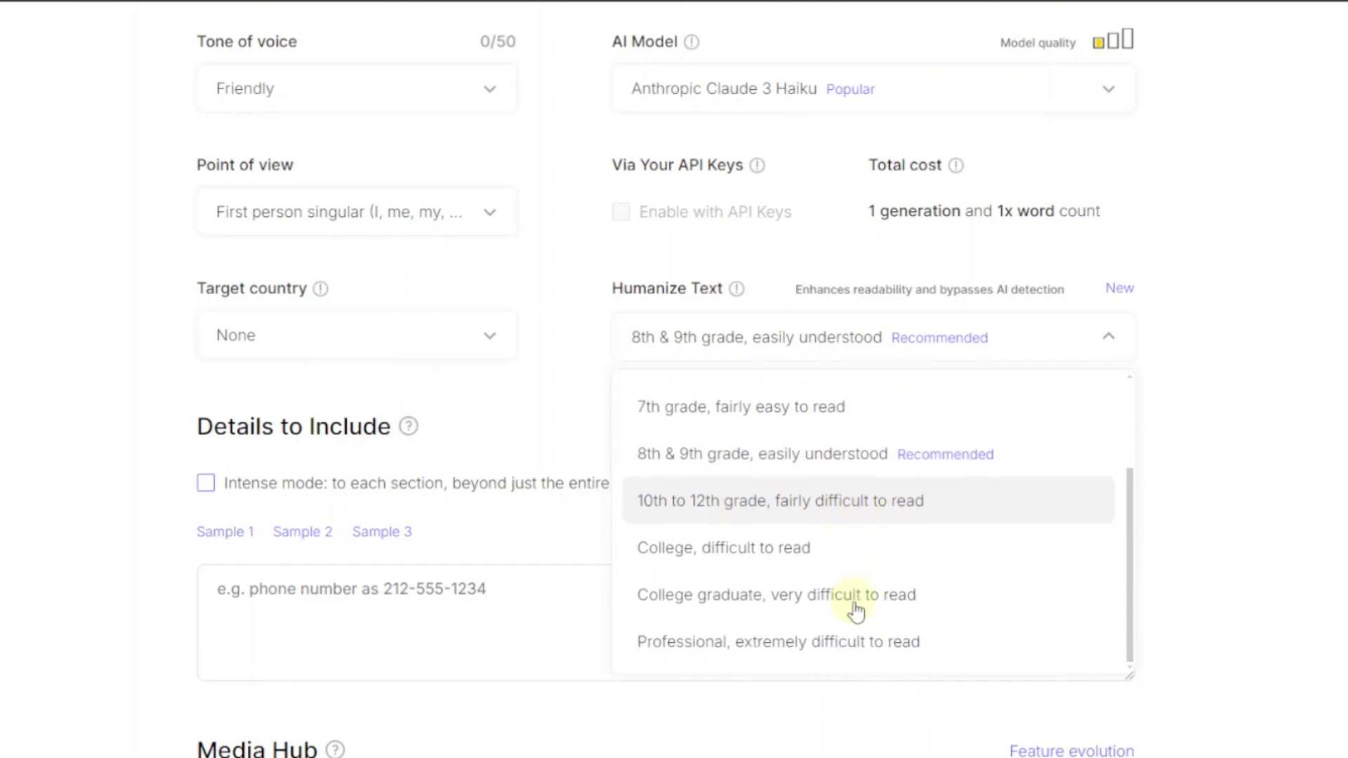
pyautogui.scroll(2, 843, 553)
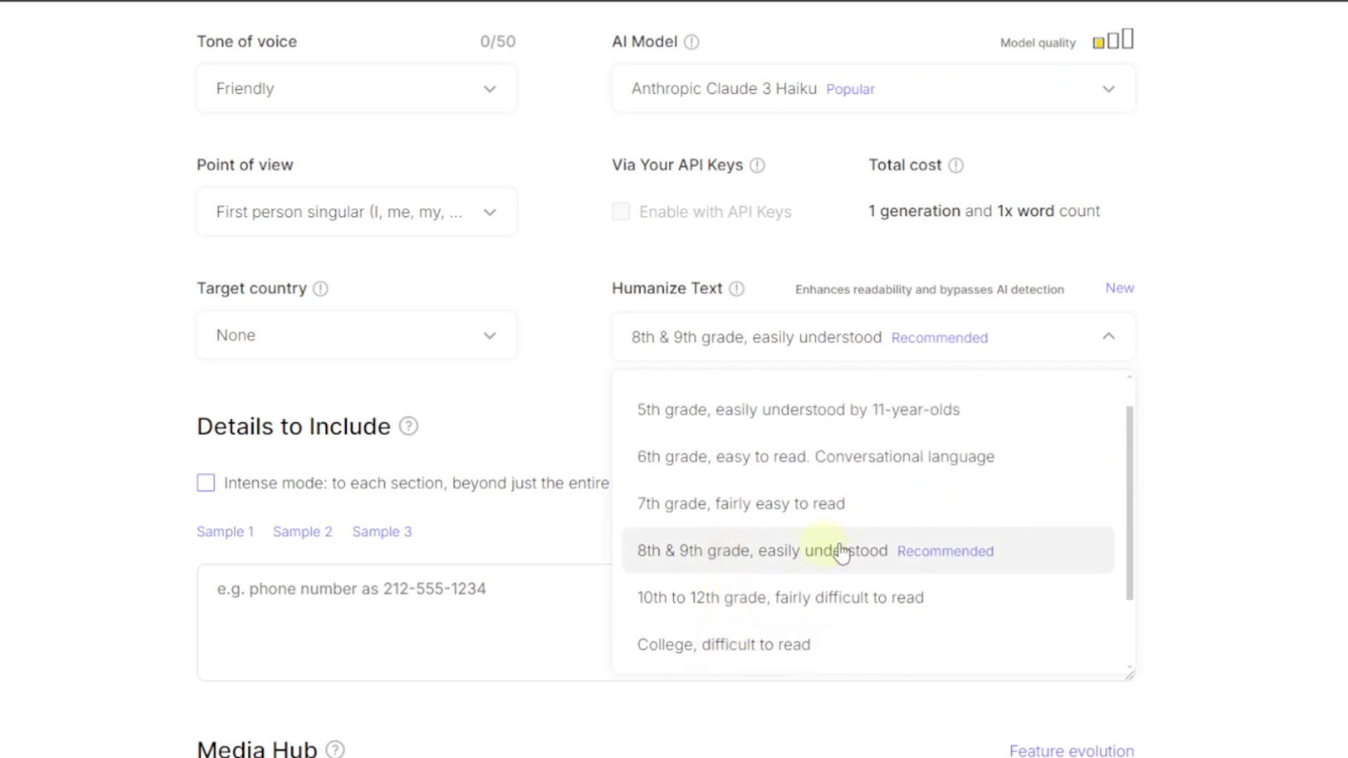
pyautogui.scroll(-2, 706, 598)
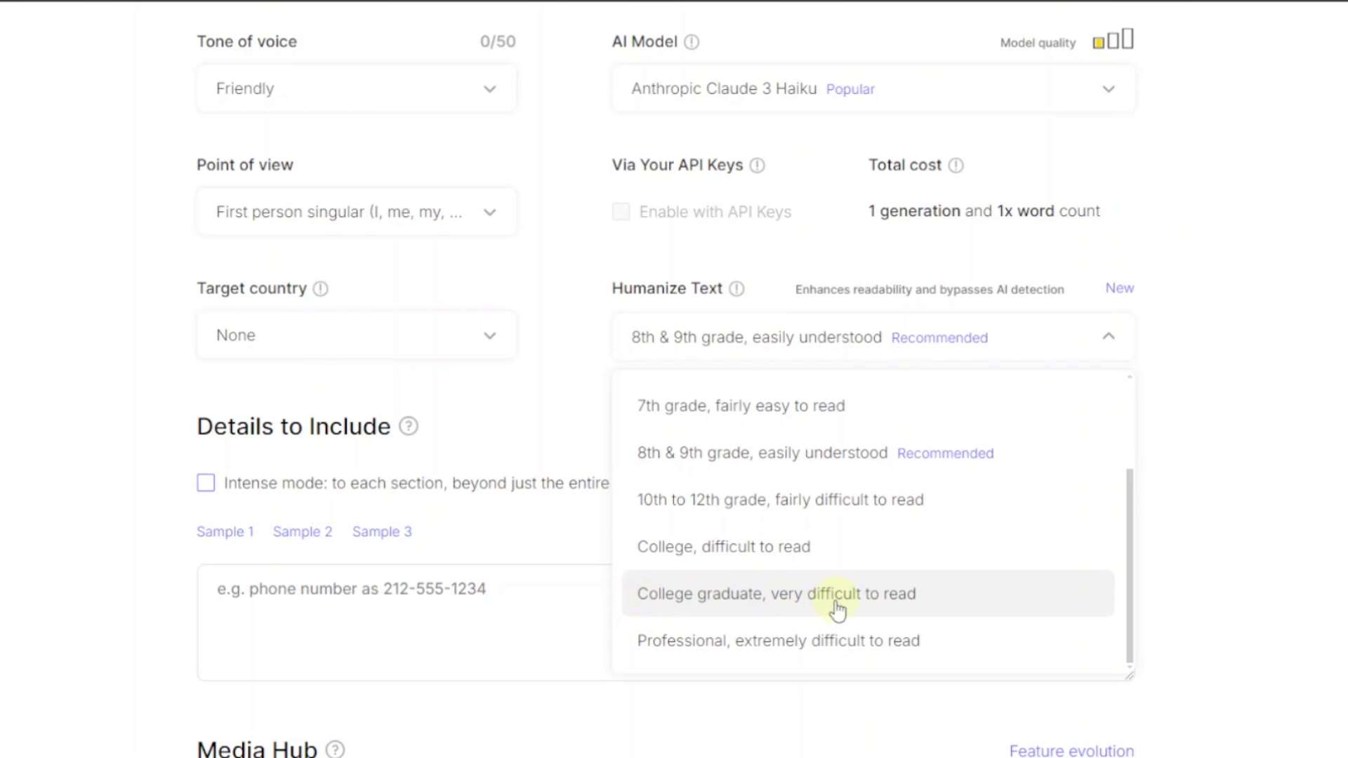
pyautogui.click(1168, 504)
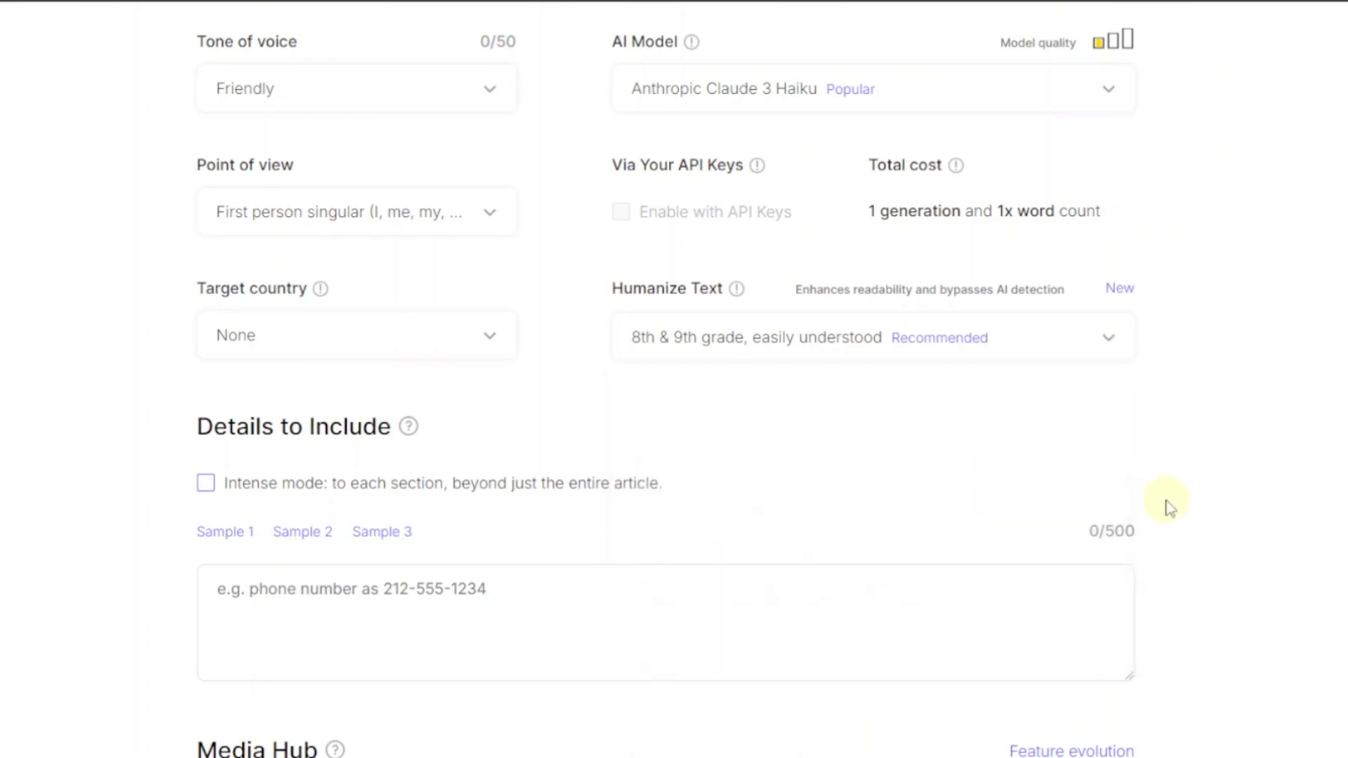
# Step: Check the guidance for Details to Include and enter "best travel destinations in Africa, Asia, Europe" as the details
pyautogui.scroll(-4, 715, 503)
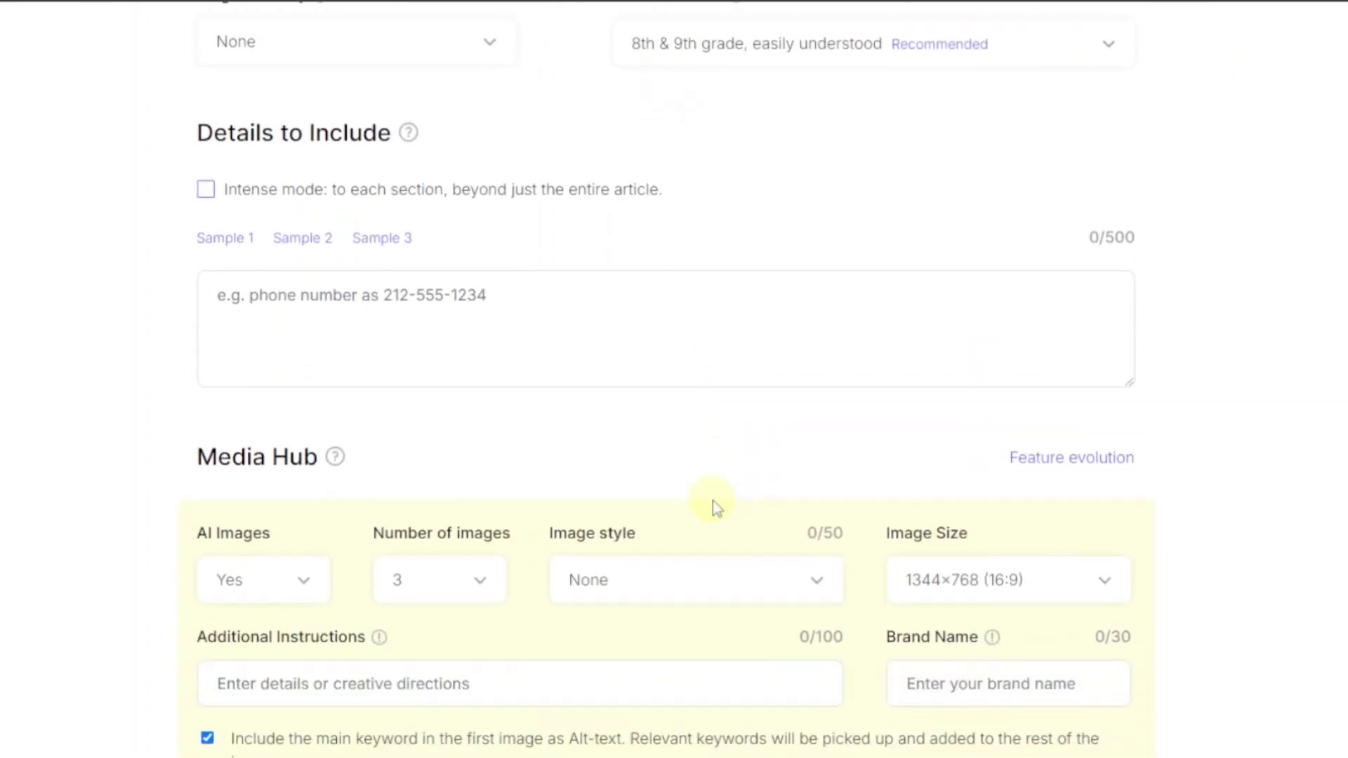
pyautogui.moveTo(408, 137)
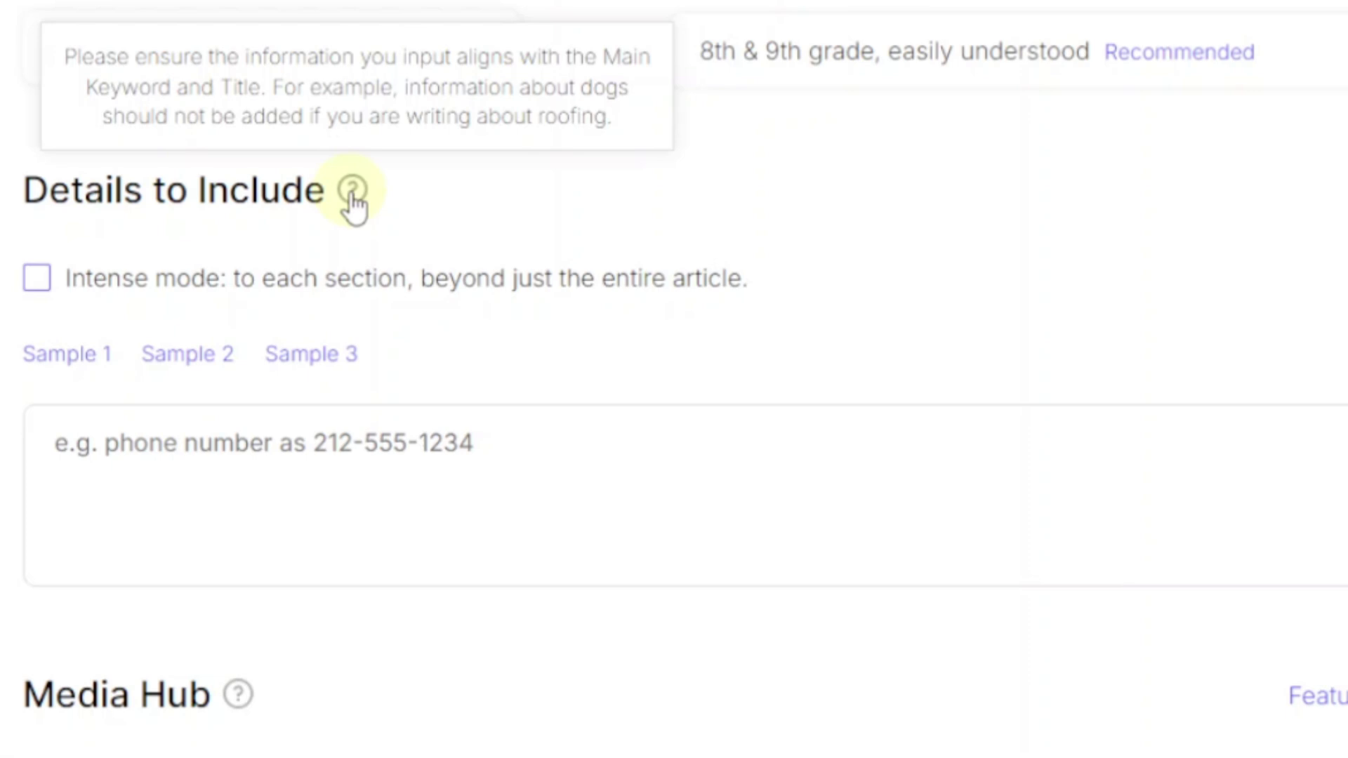
pyautogui.scroll(-1, 177, 498)
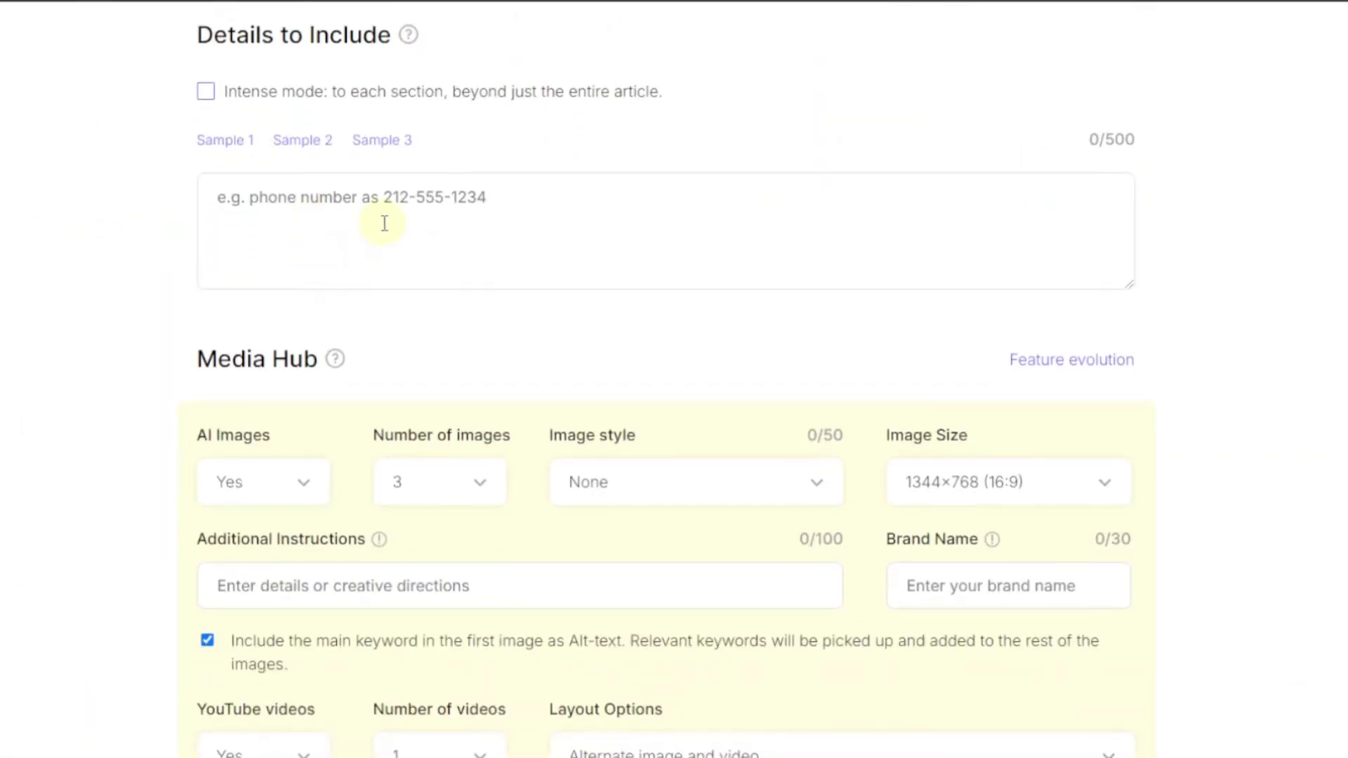
pyautogui.click(317, 204)
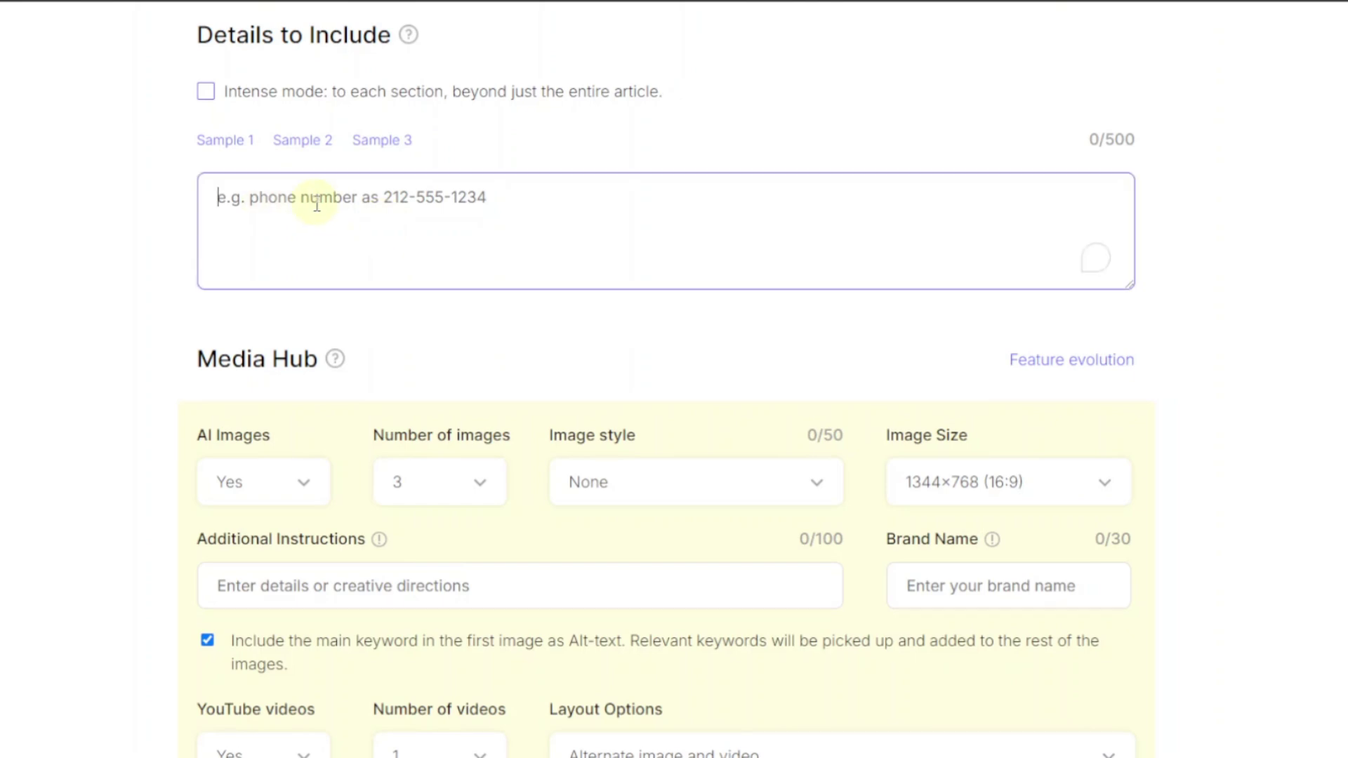
pyautogui.write('best t')
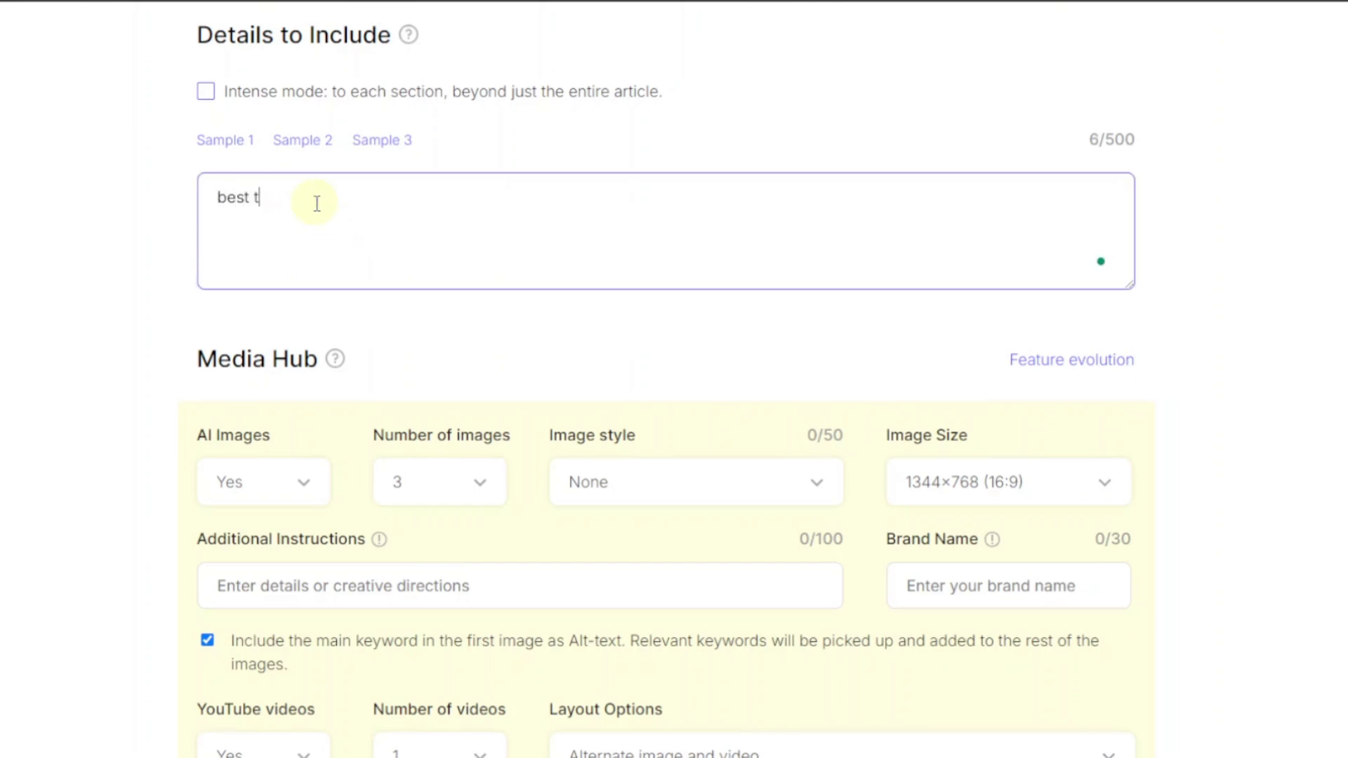
pyautogui.write('ravelling des')
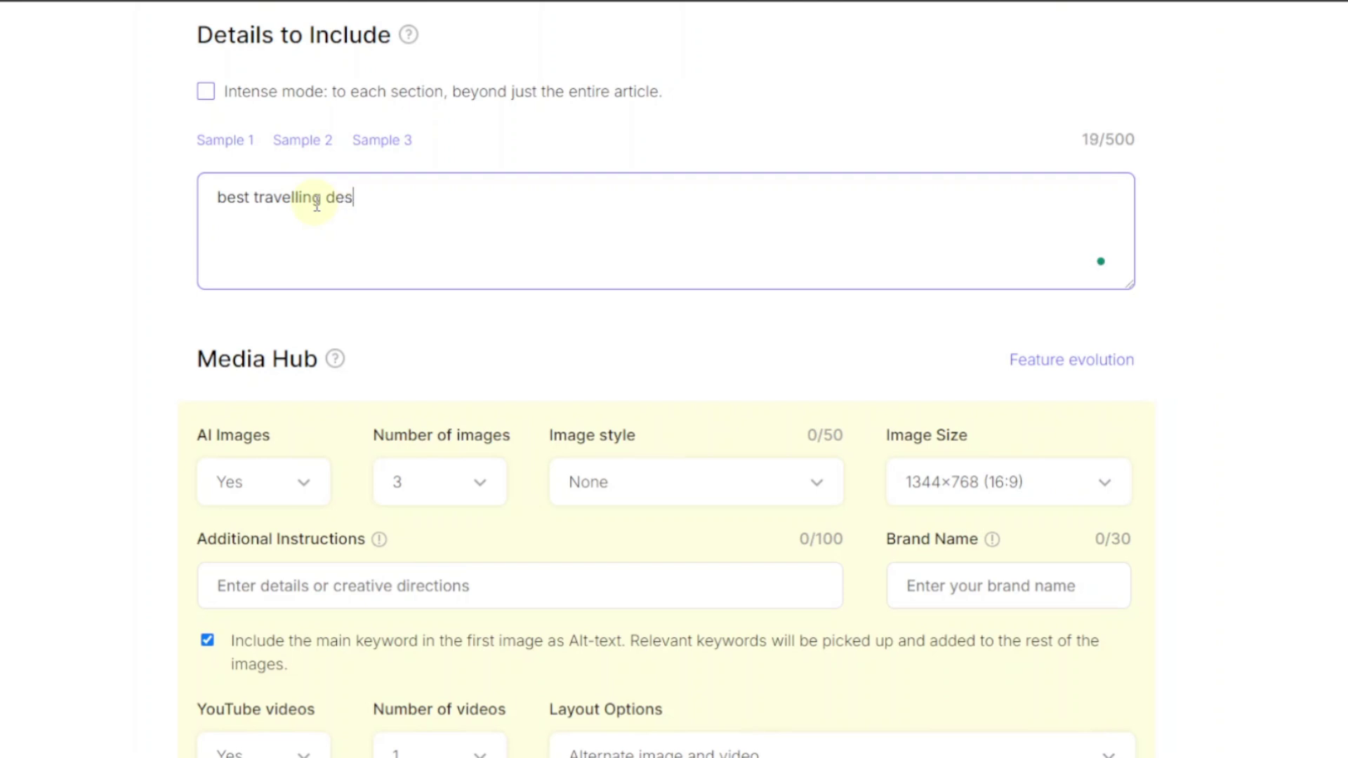
pyautogui.write('tinations')
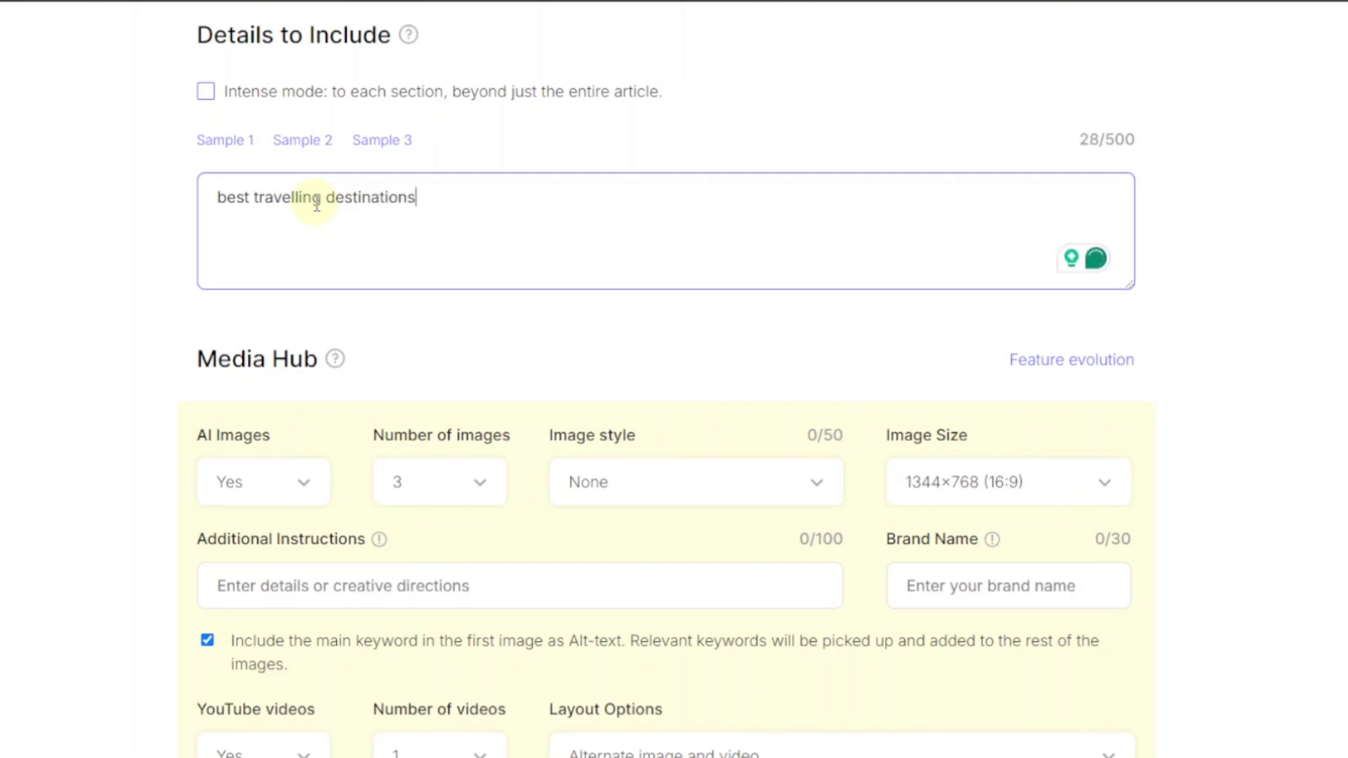
pyautogui.write(' in Afri')
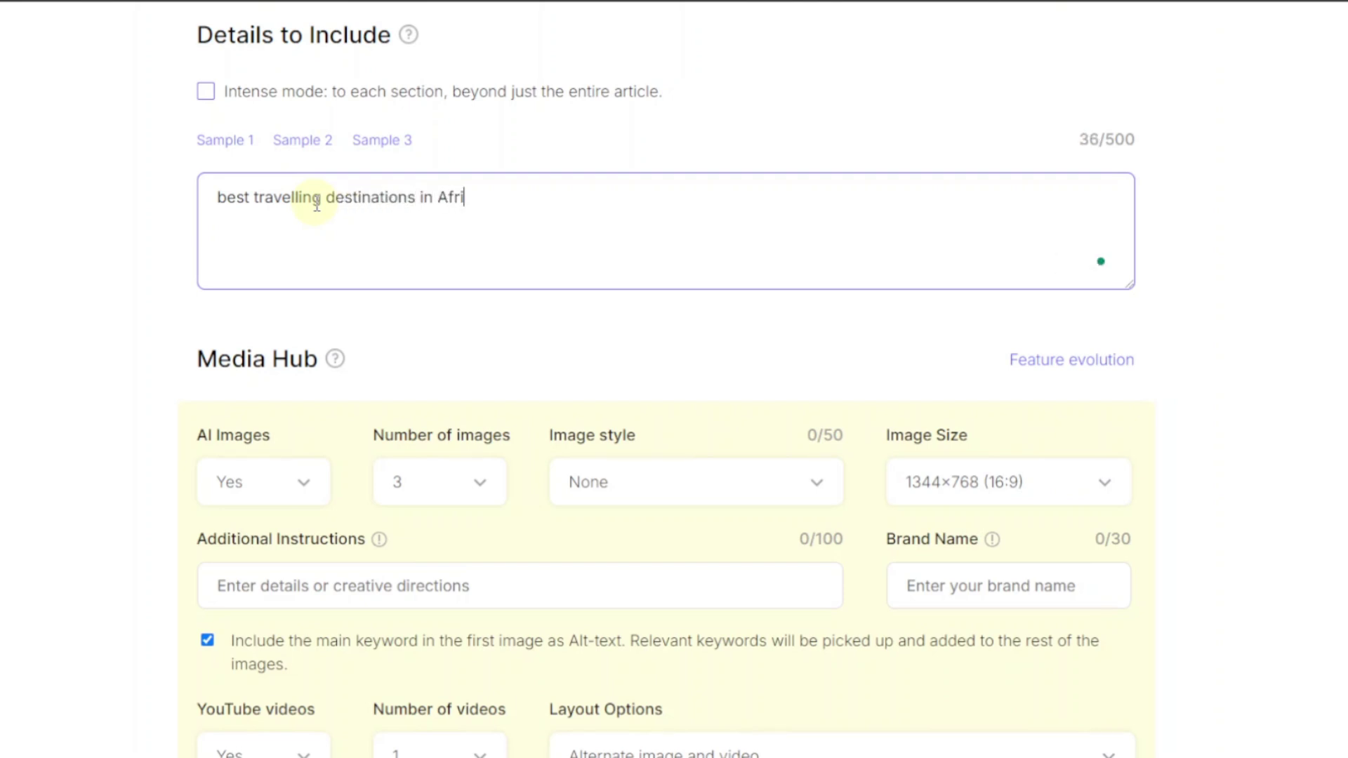
pyautogui.write('ca, Asia, E')
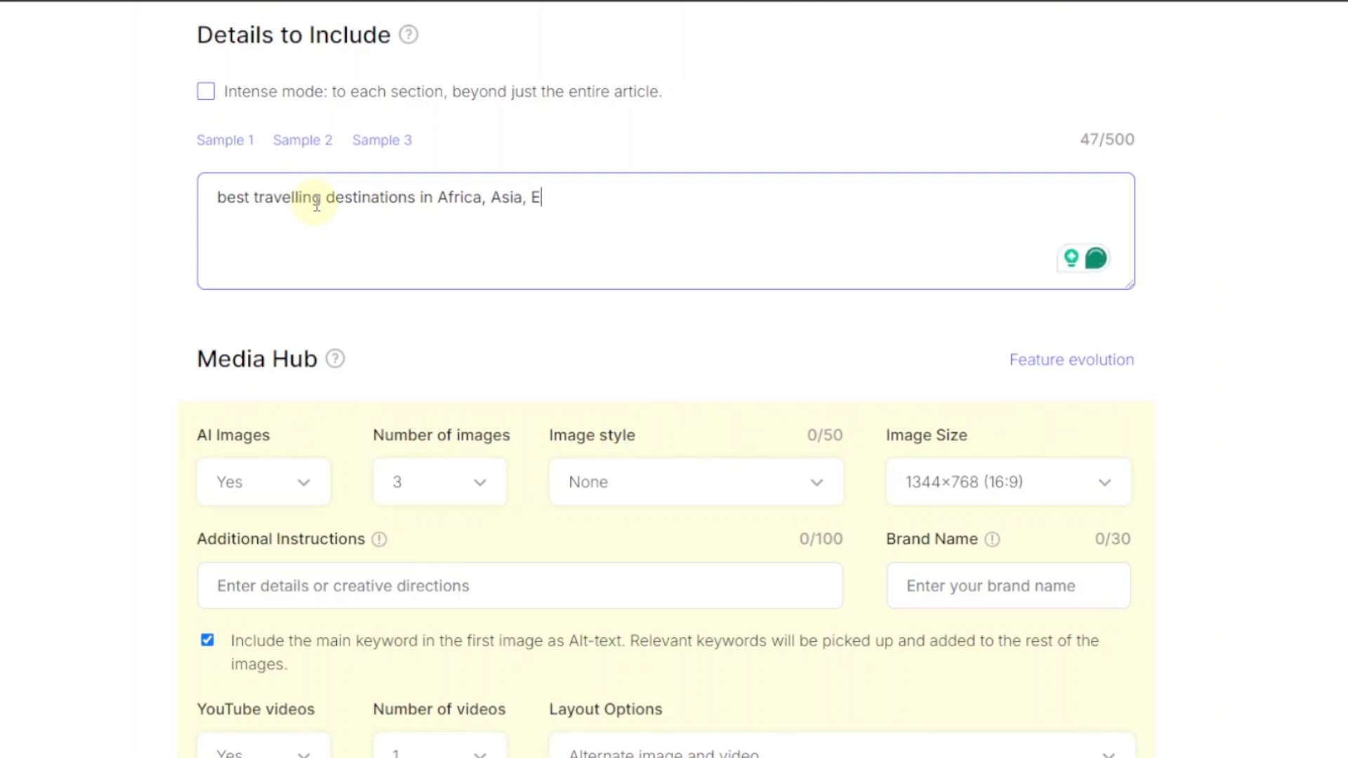
pyautogui.write('urope')
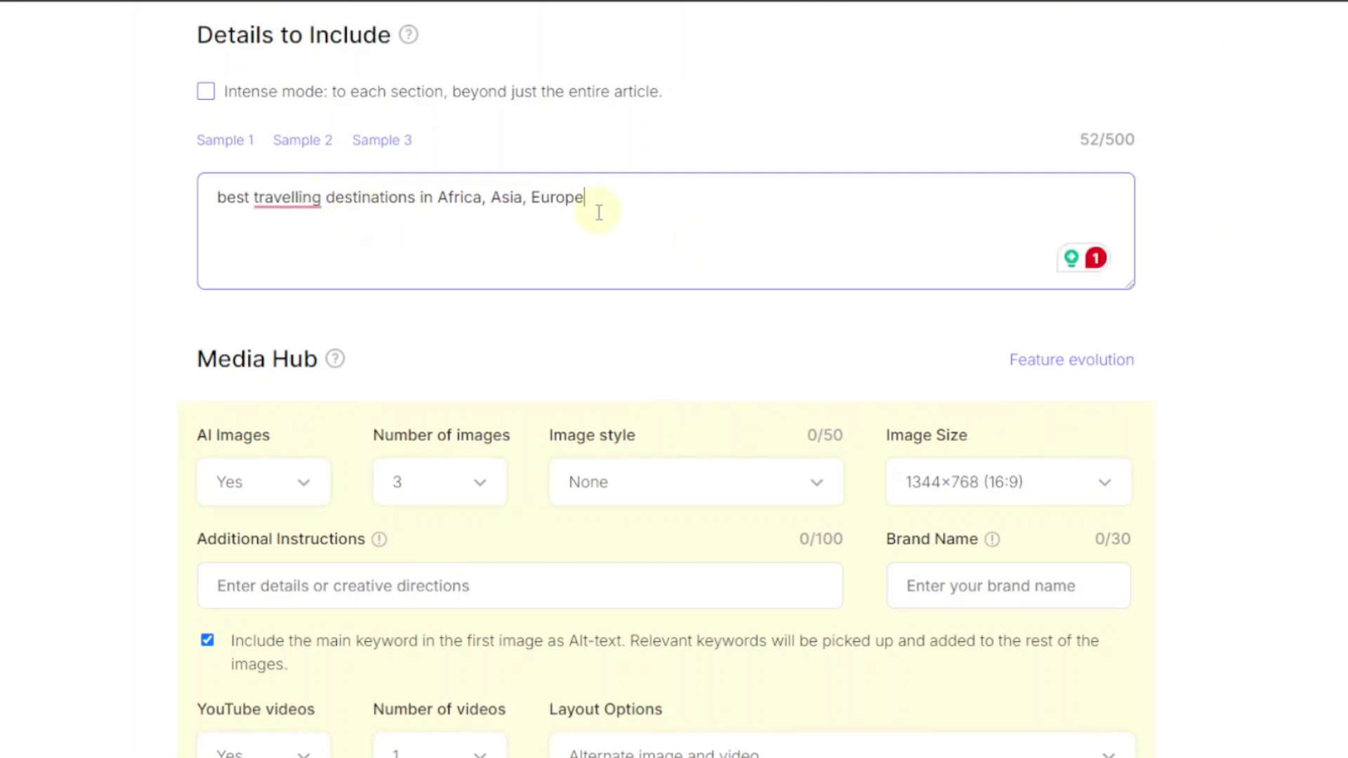
# Step: Check the AI Images options in Media Hub, keeping Yes, and select 3 as the number of images
pyautogui.scroll(-3, 424, 291)
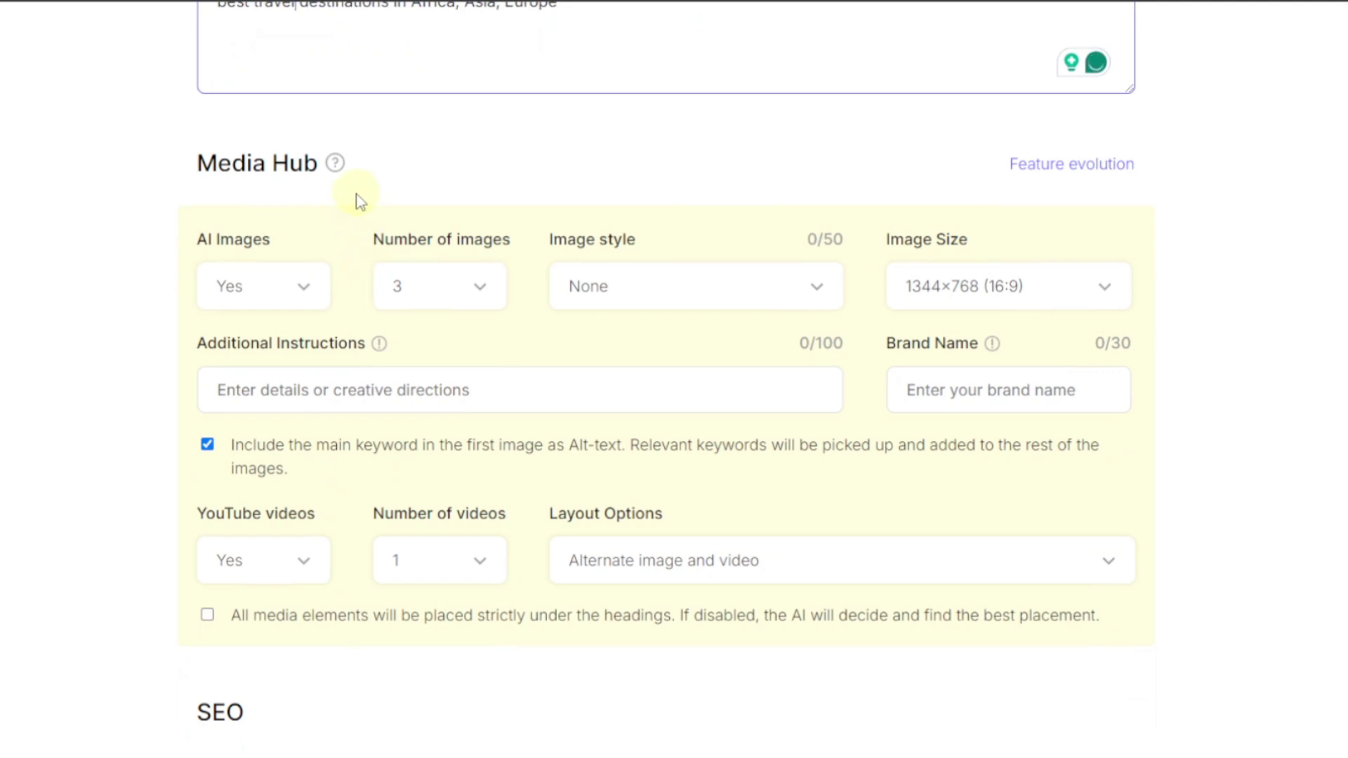
pyautogui.scroll(-2, 358, 202)
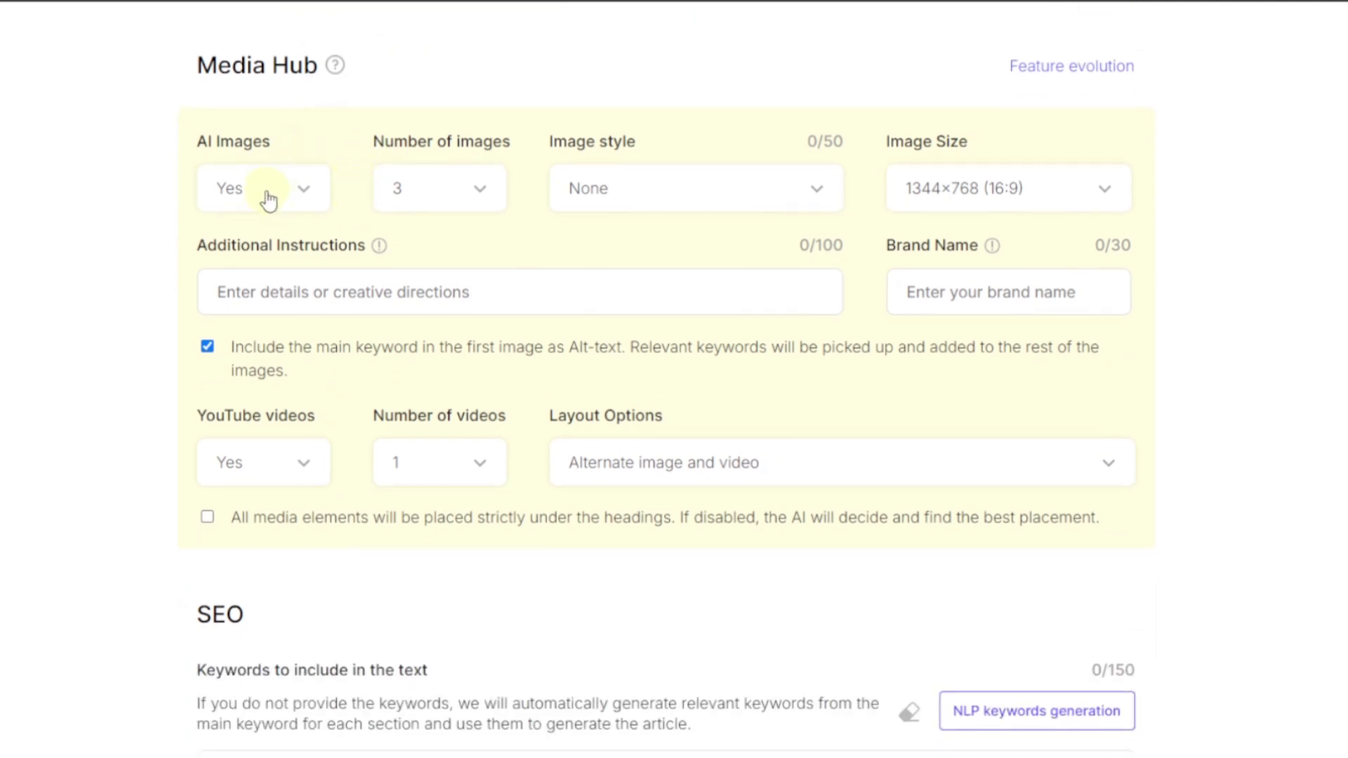
pyautogui.click(304, 193)
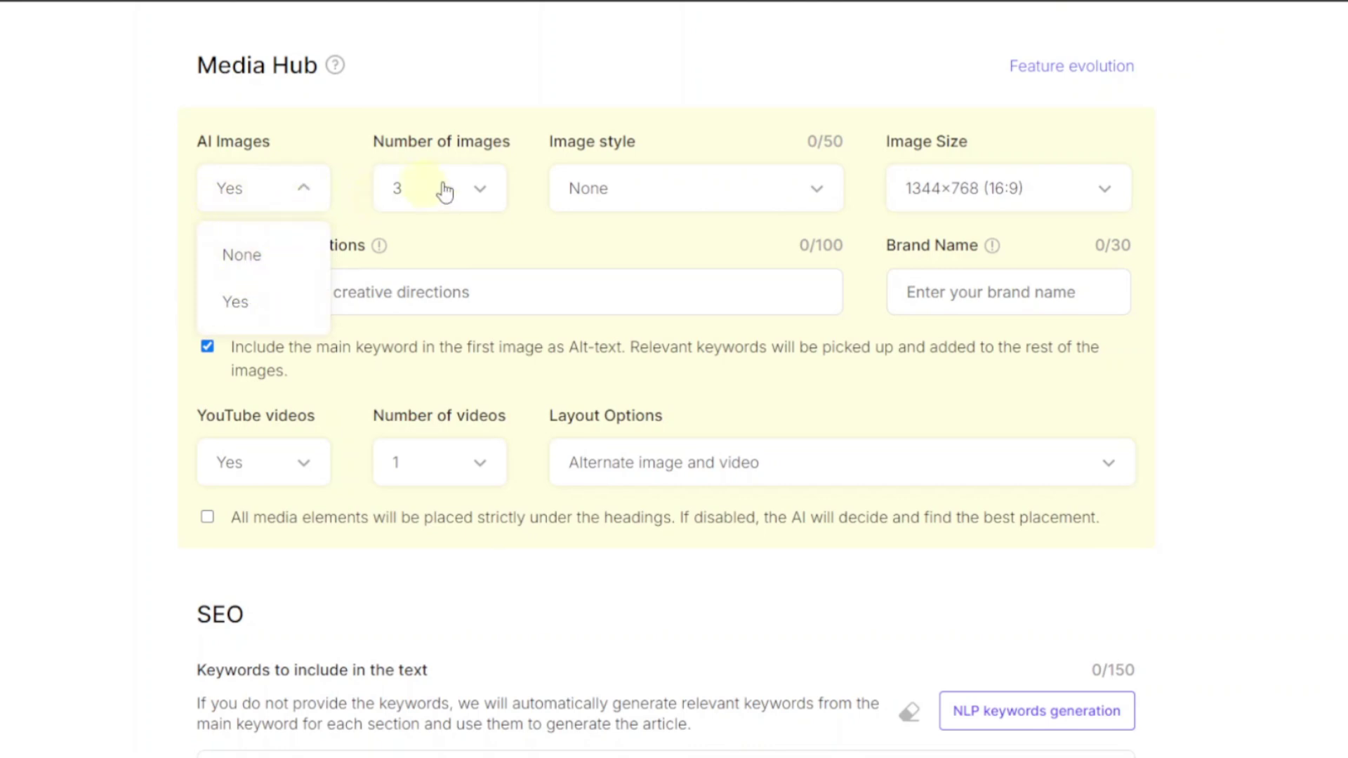
pyautogui.click(483, 191)
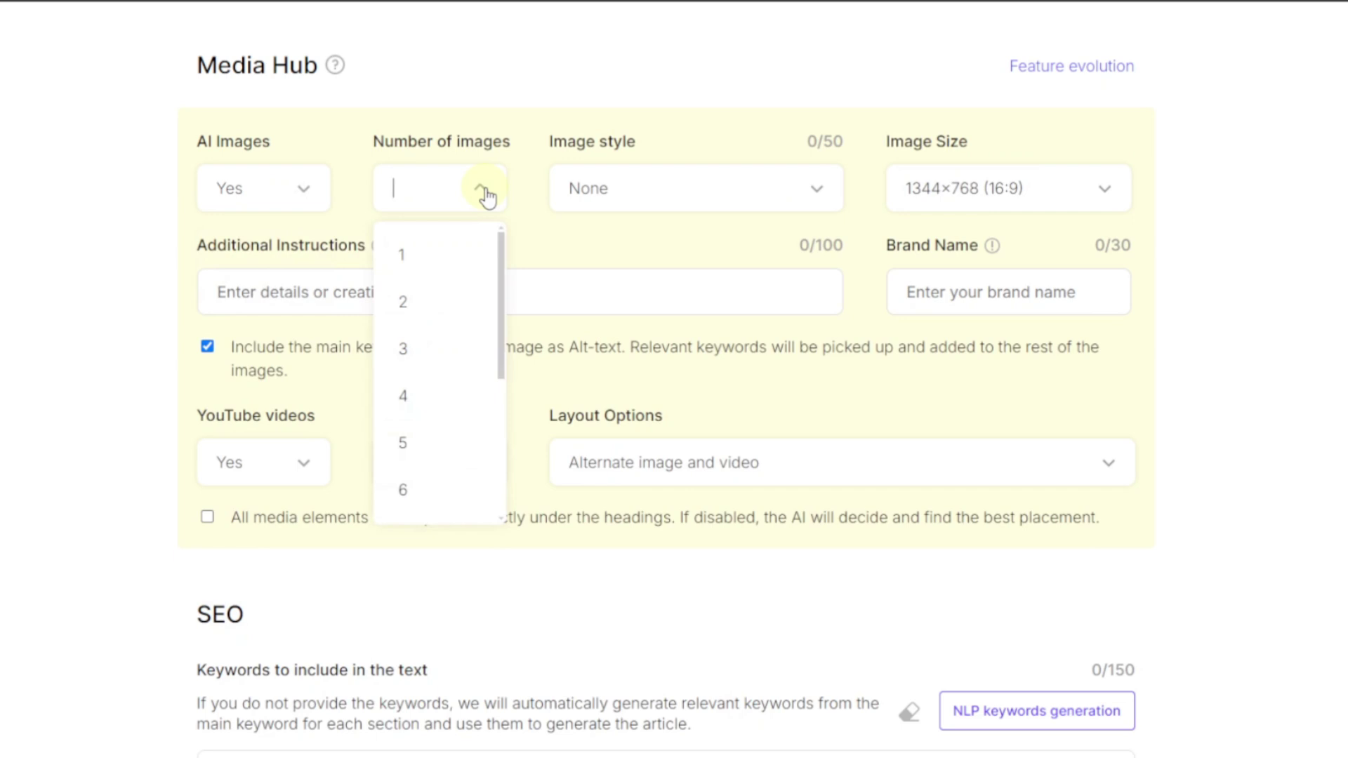
pyautogui.click(457, 347)
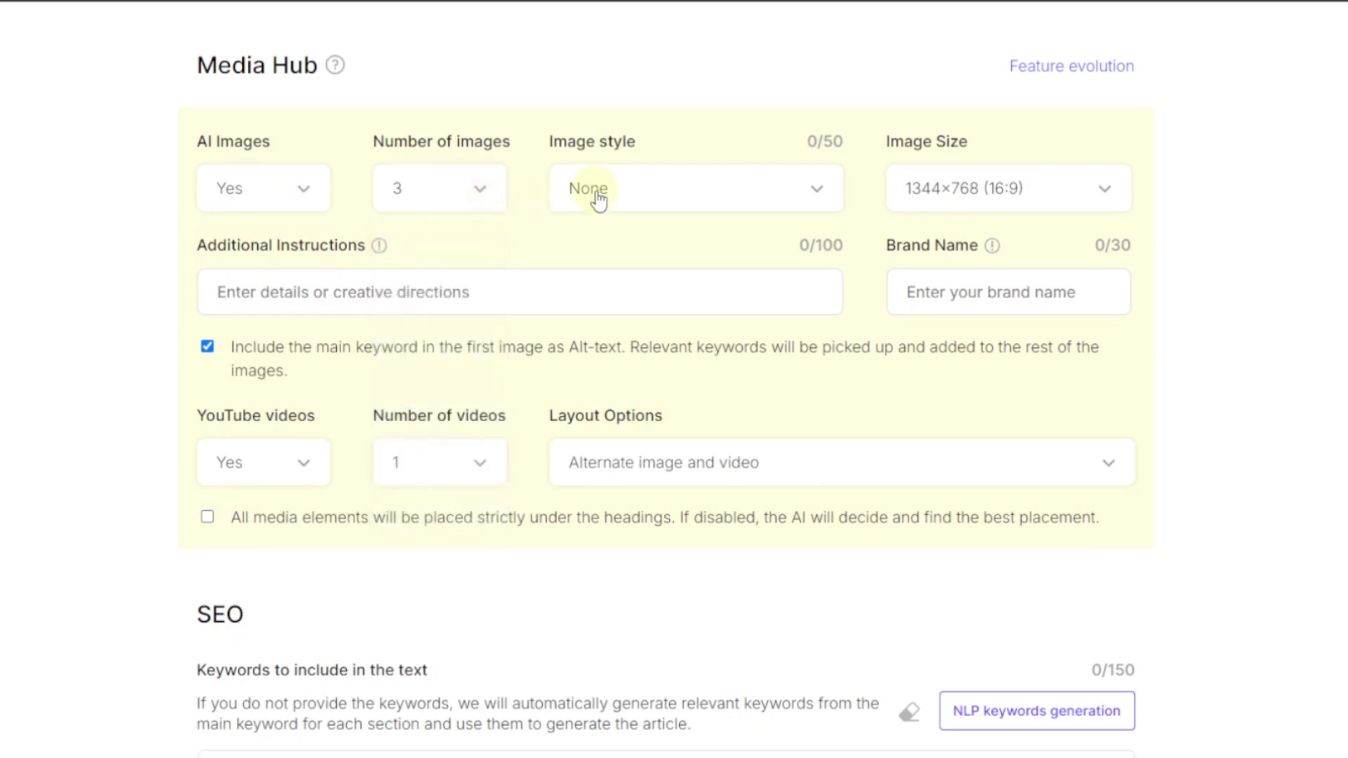
# Step: Look through the available image styles in Media Hub and set the image style to Photo
pyautogui.click(816, 191)
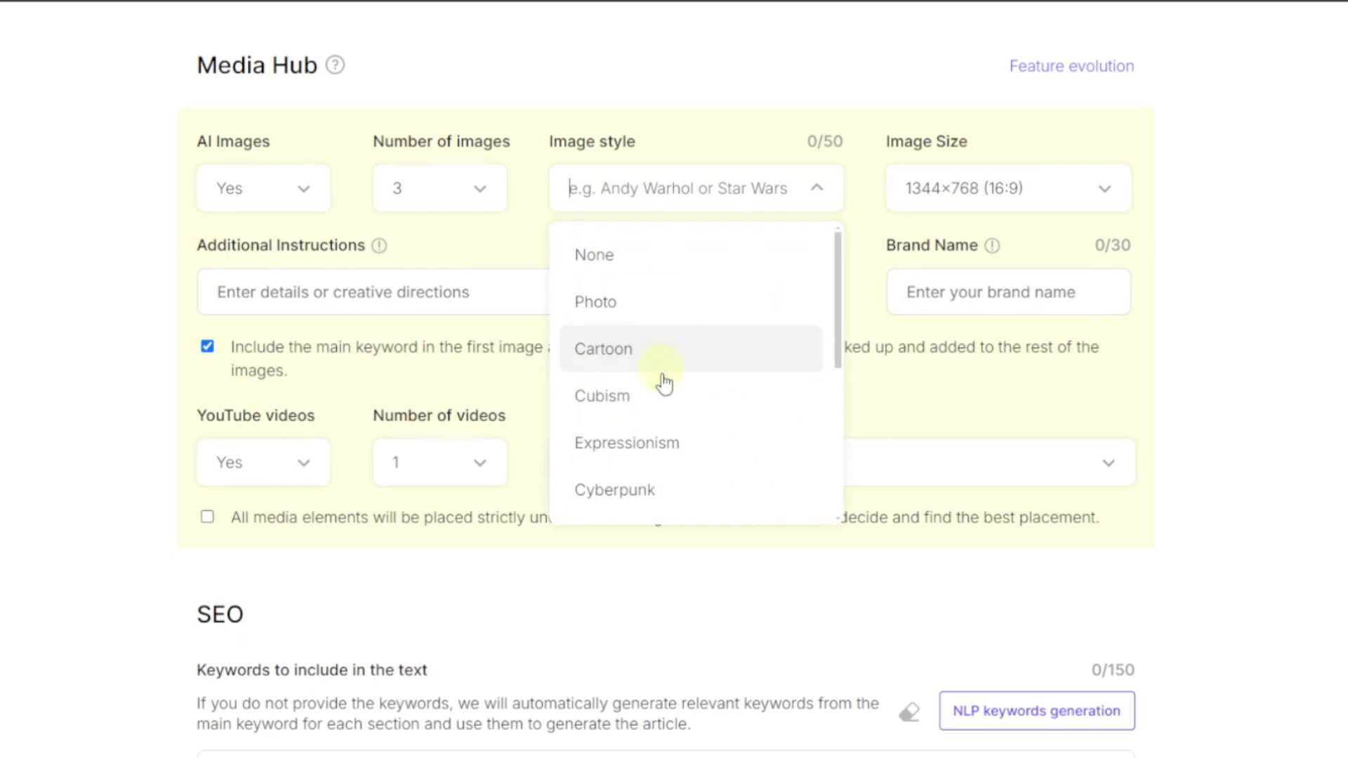
pyautogui.scroll(-5, 655, 428)
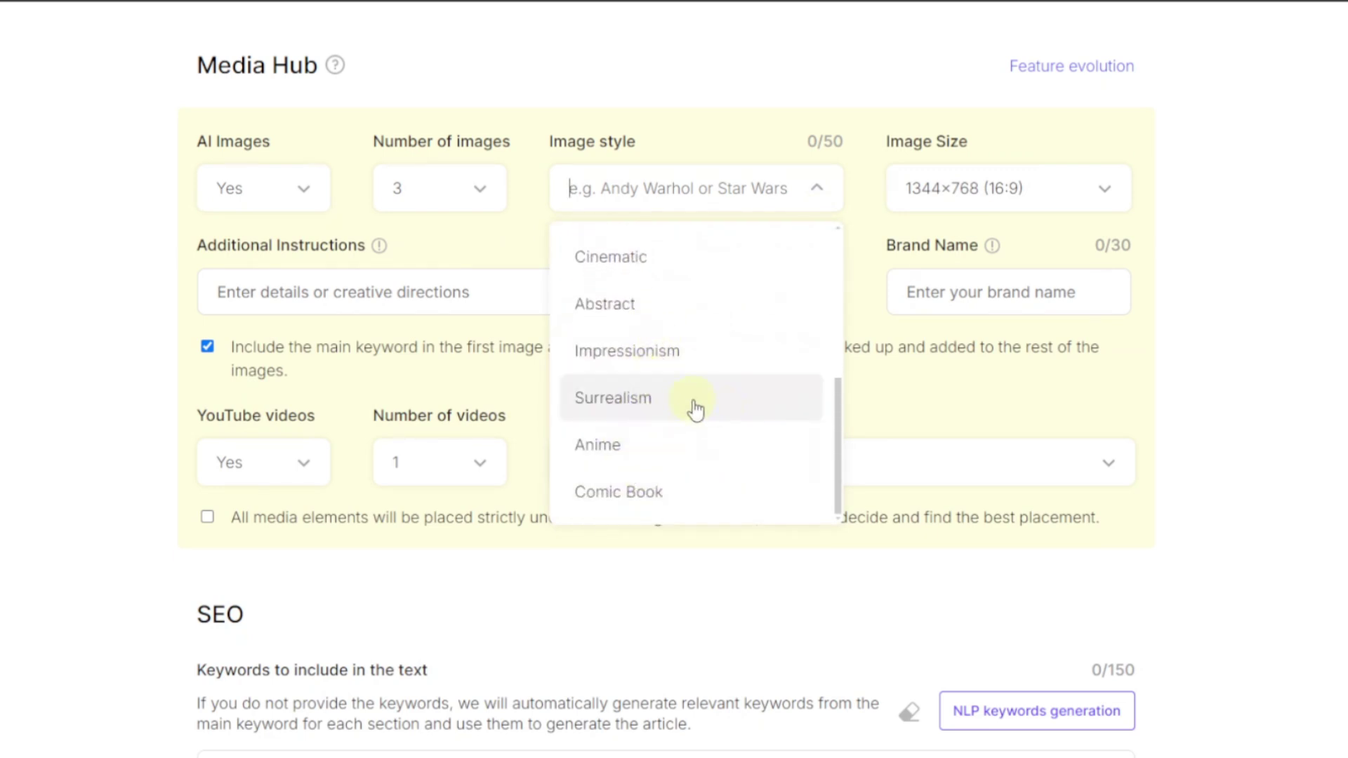
pyautogui.scroll(5, 685, 422)
pyautogui.scroll(1, 685, 424)
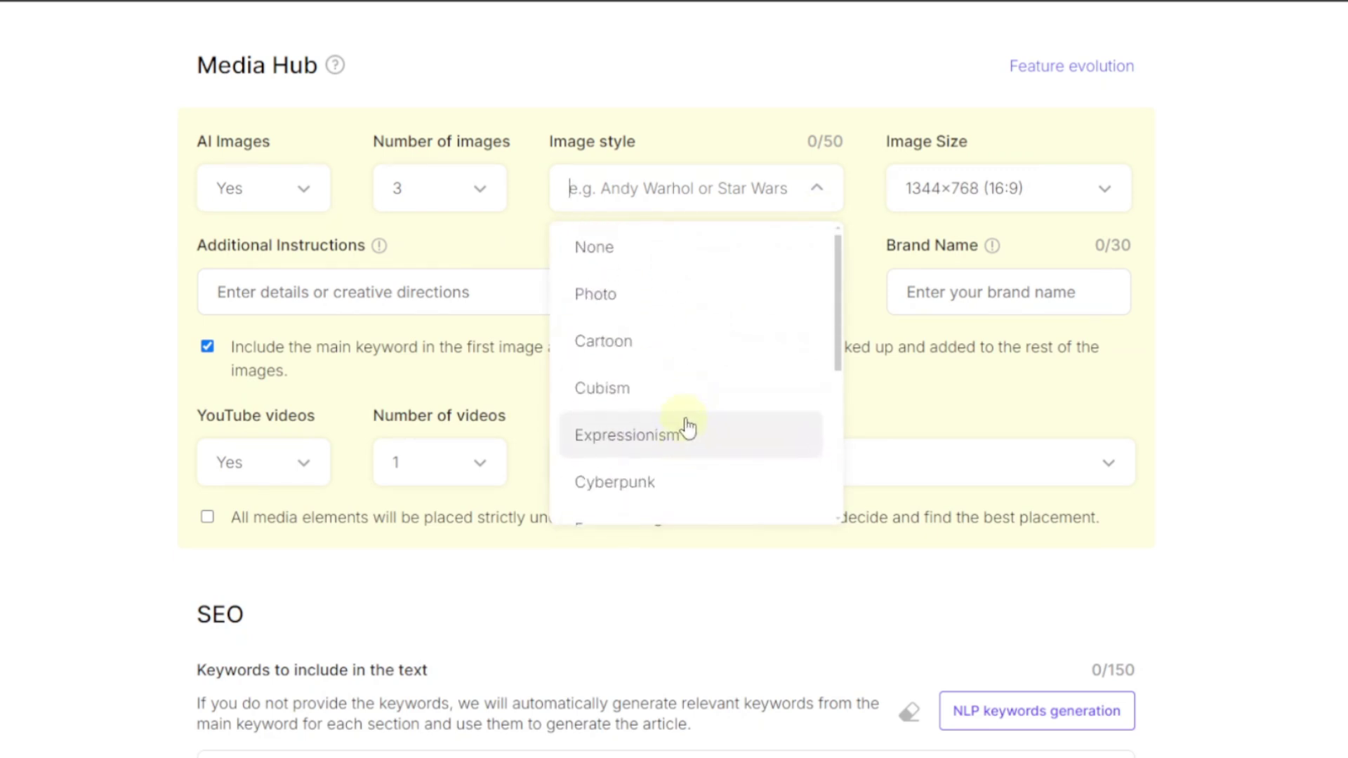
pyautogui.click(654, 305)
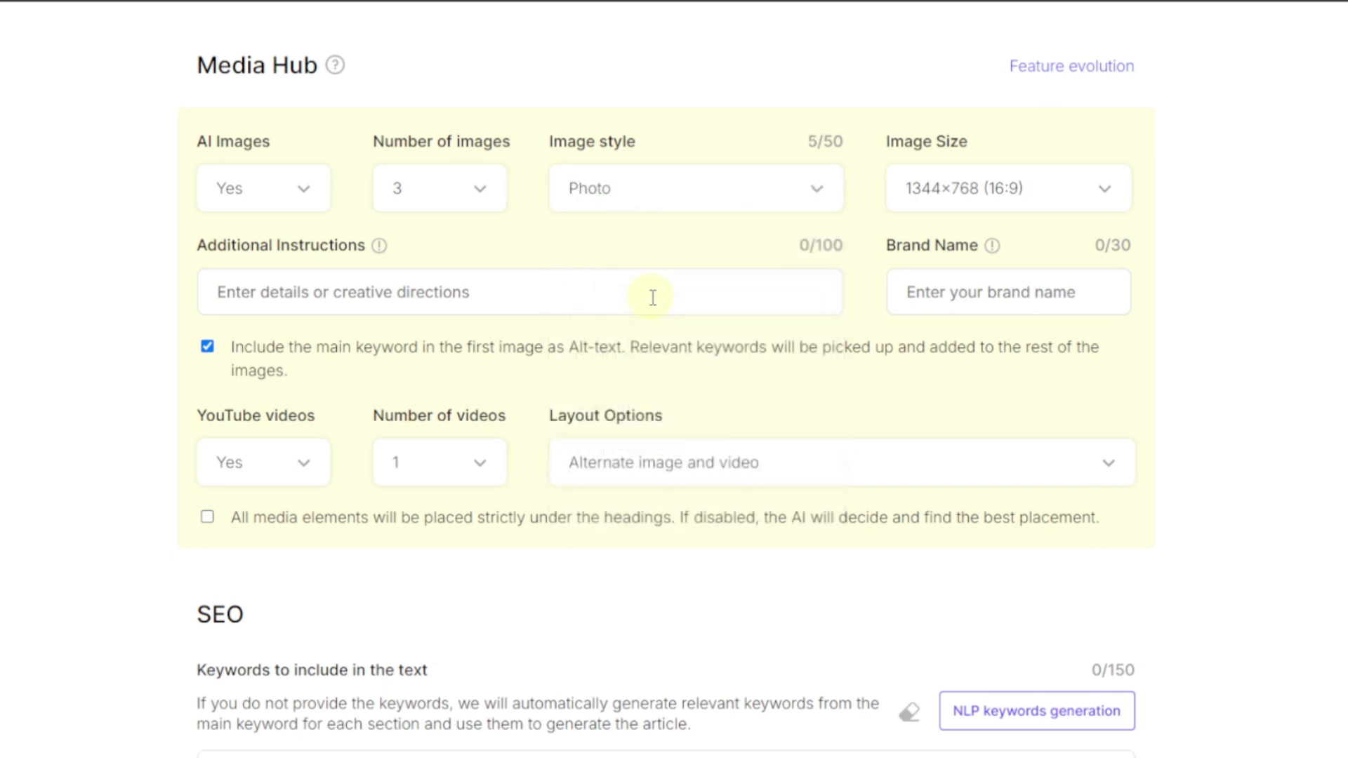
# Step: Look through the available image sizes in Media Hub, keeping 1344×768 (16:9)
pyautogui.click(992, 200)
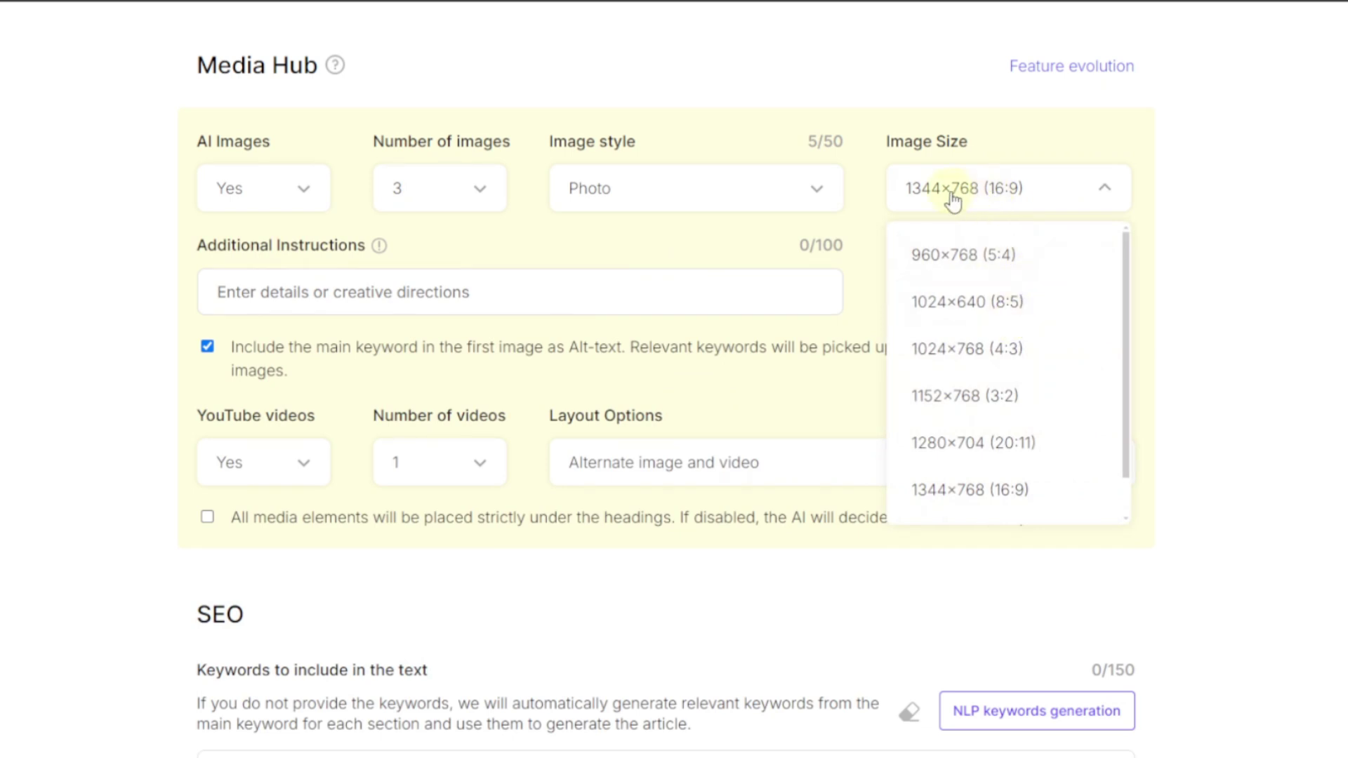
pyautogui.scroll(-1, 950, 397)
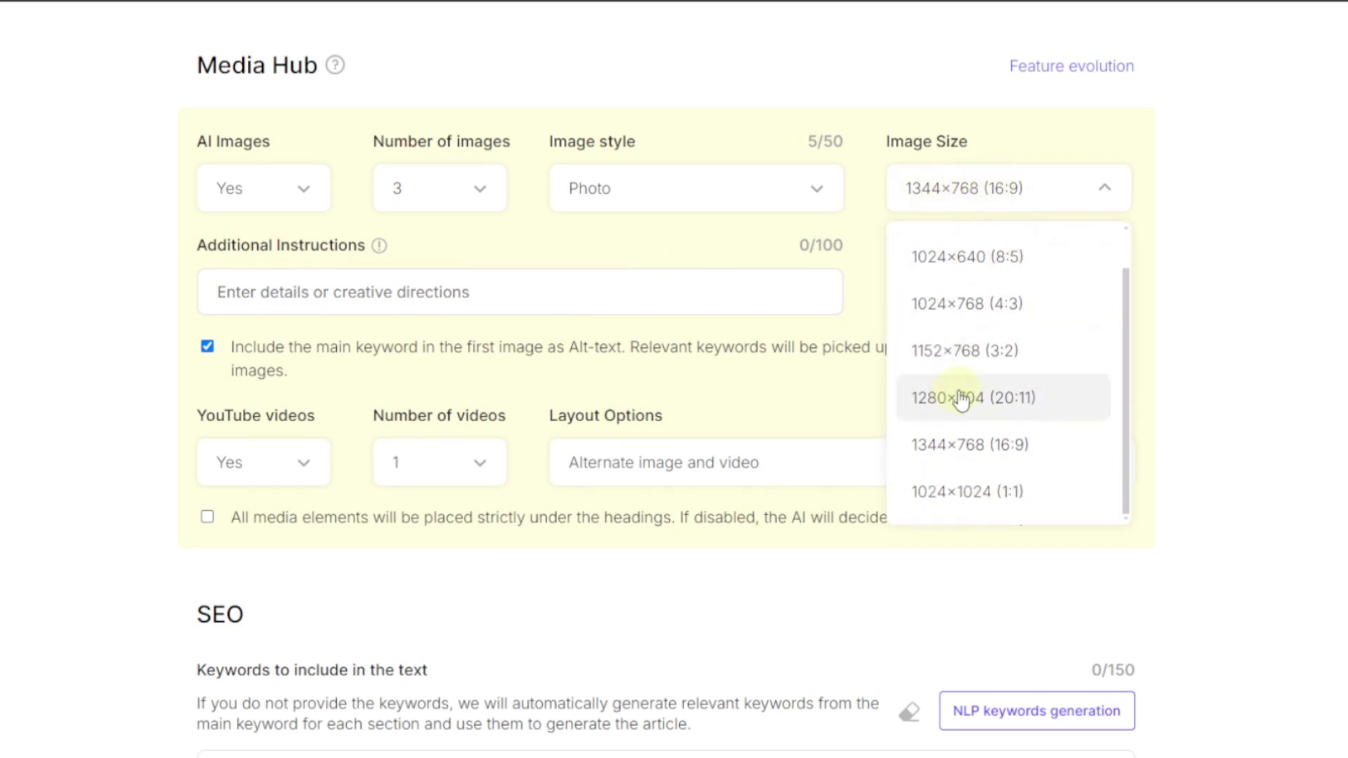
pyautogui.scroll(1, 997, 387)
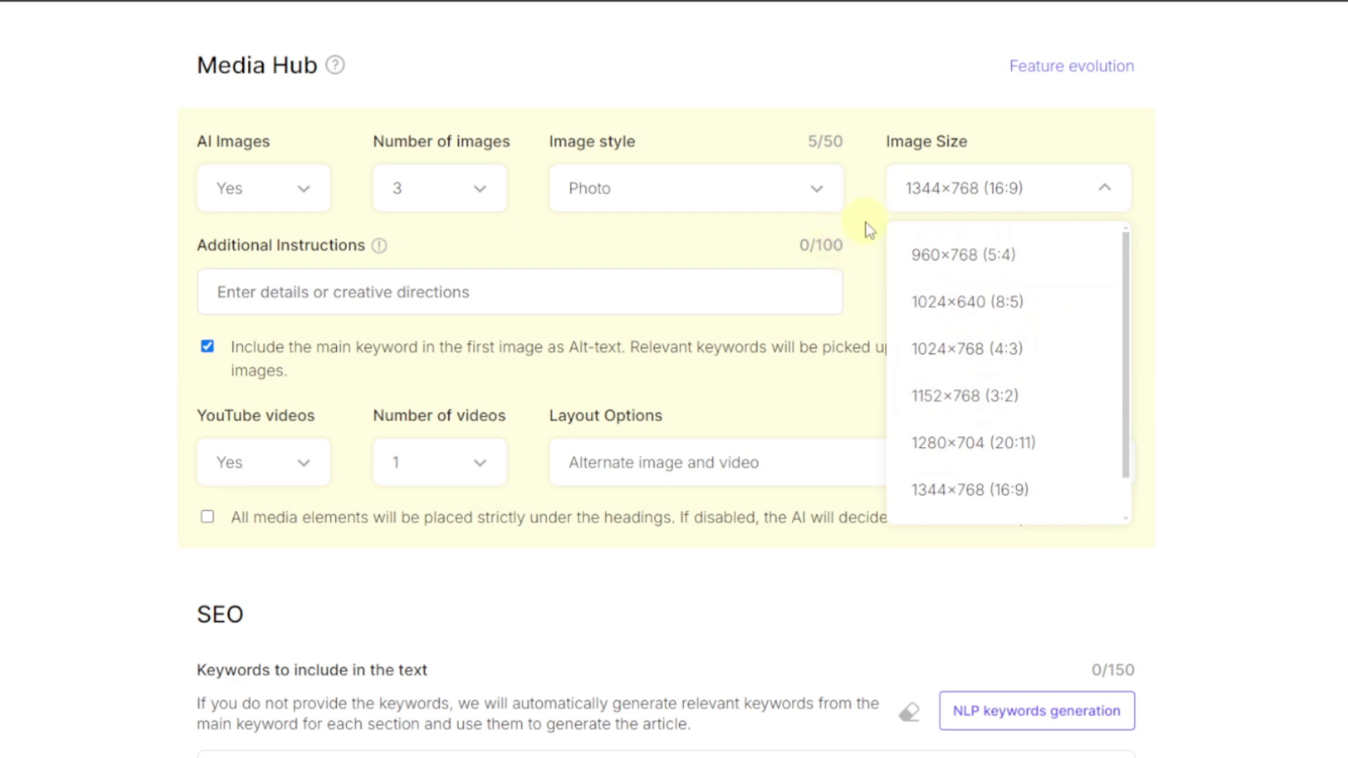
pyautogui.click(969, 203)
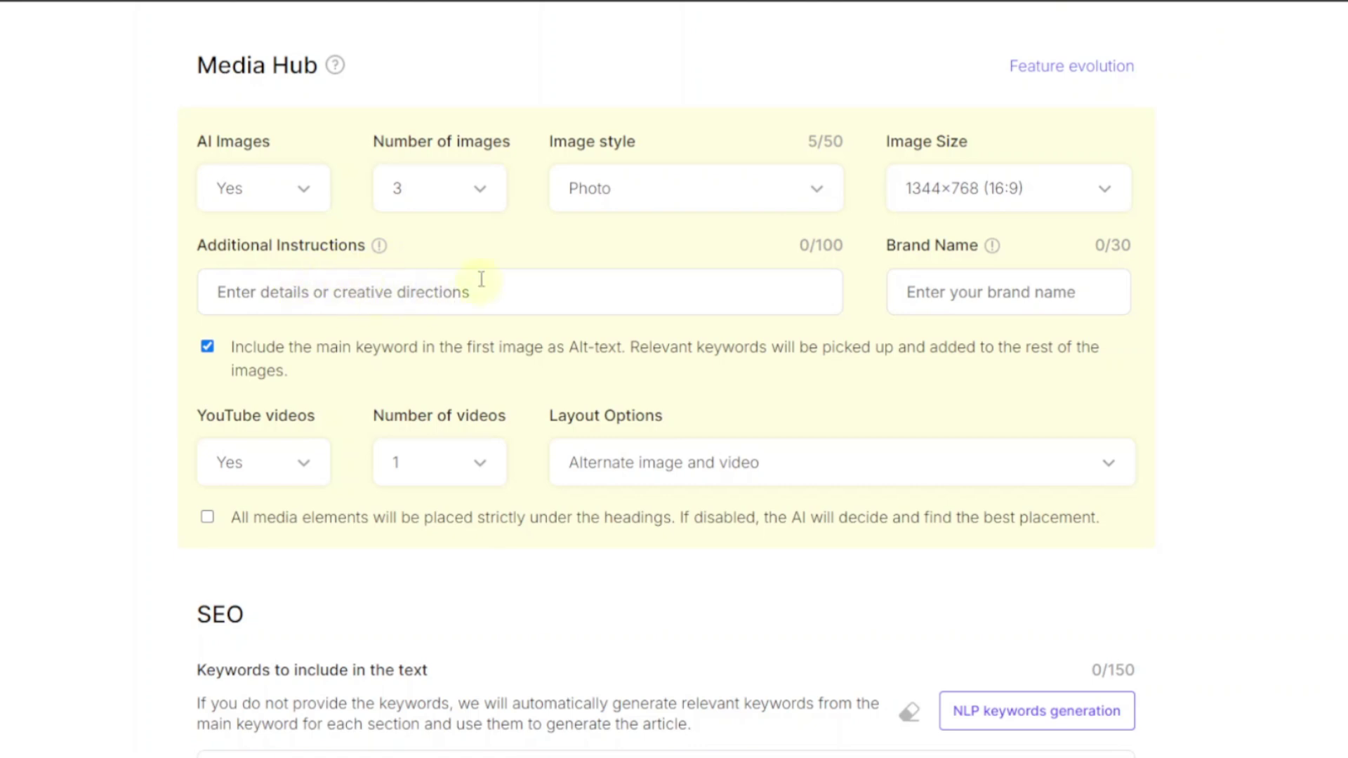
# Step: Check the guidance for Additional Instructions and Brand Name in Media Hub, and enter the brand name
pyautogui.moveTo(384, 255)
pyautogui.moveTo(991, 247)
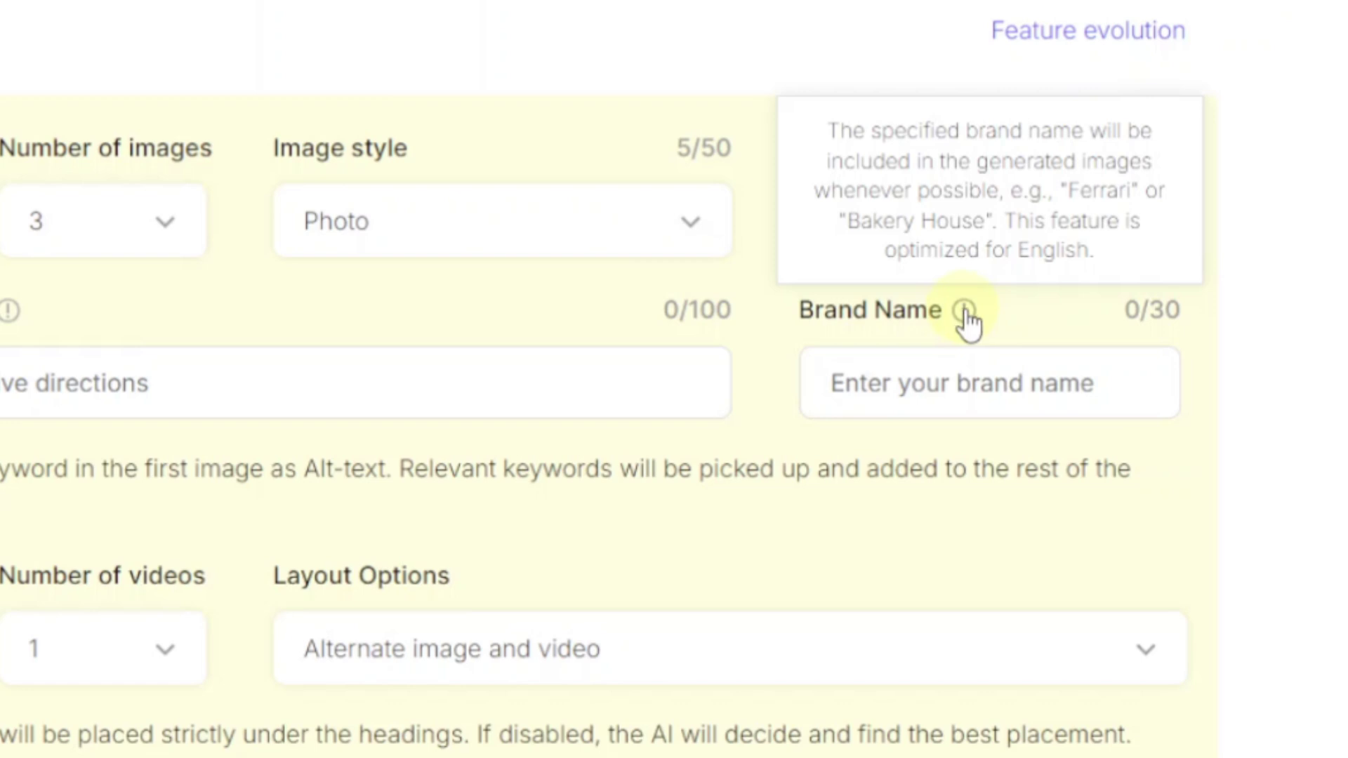
pyautogui.click(876, 386)
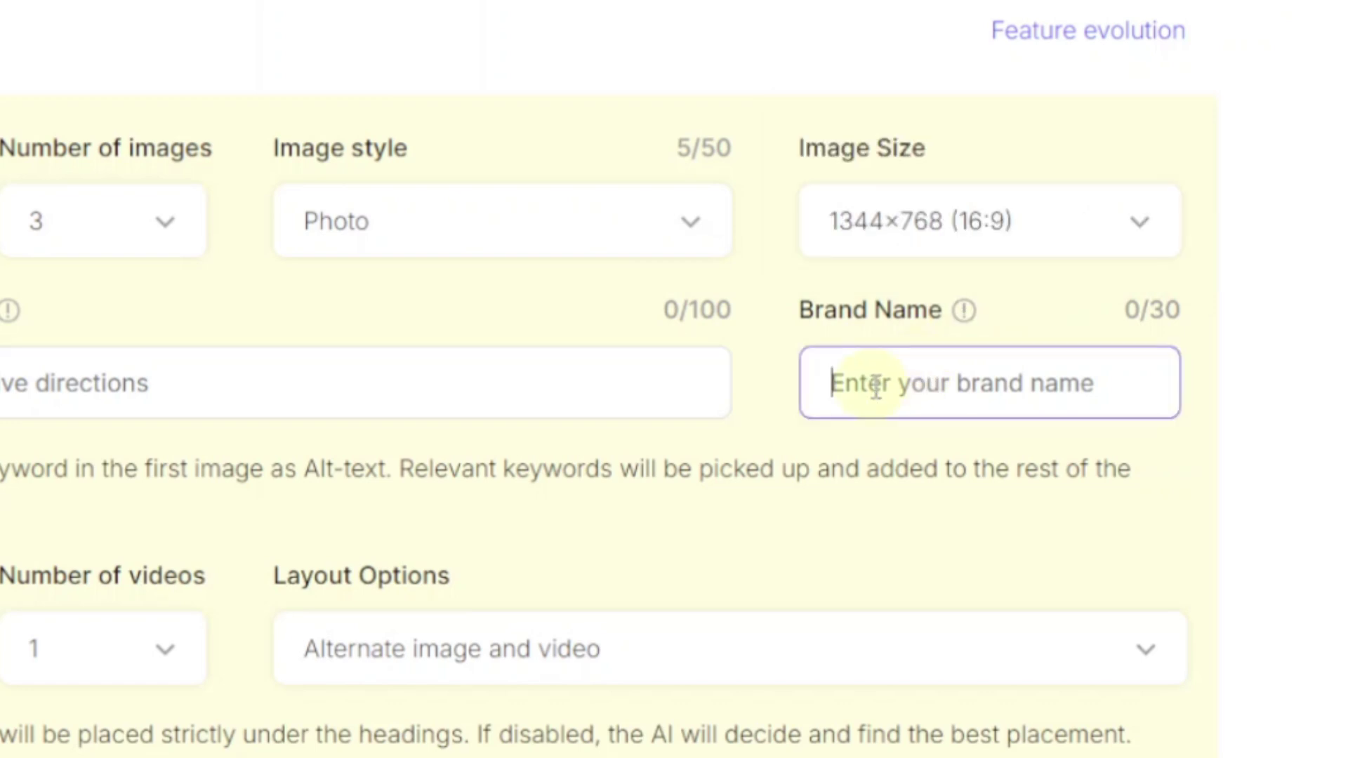
pyautogui.write('Robert')
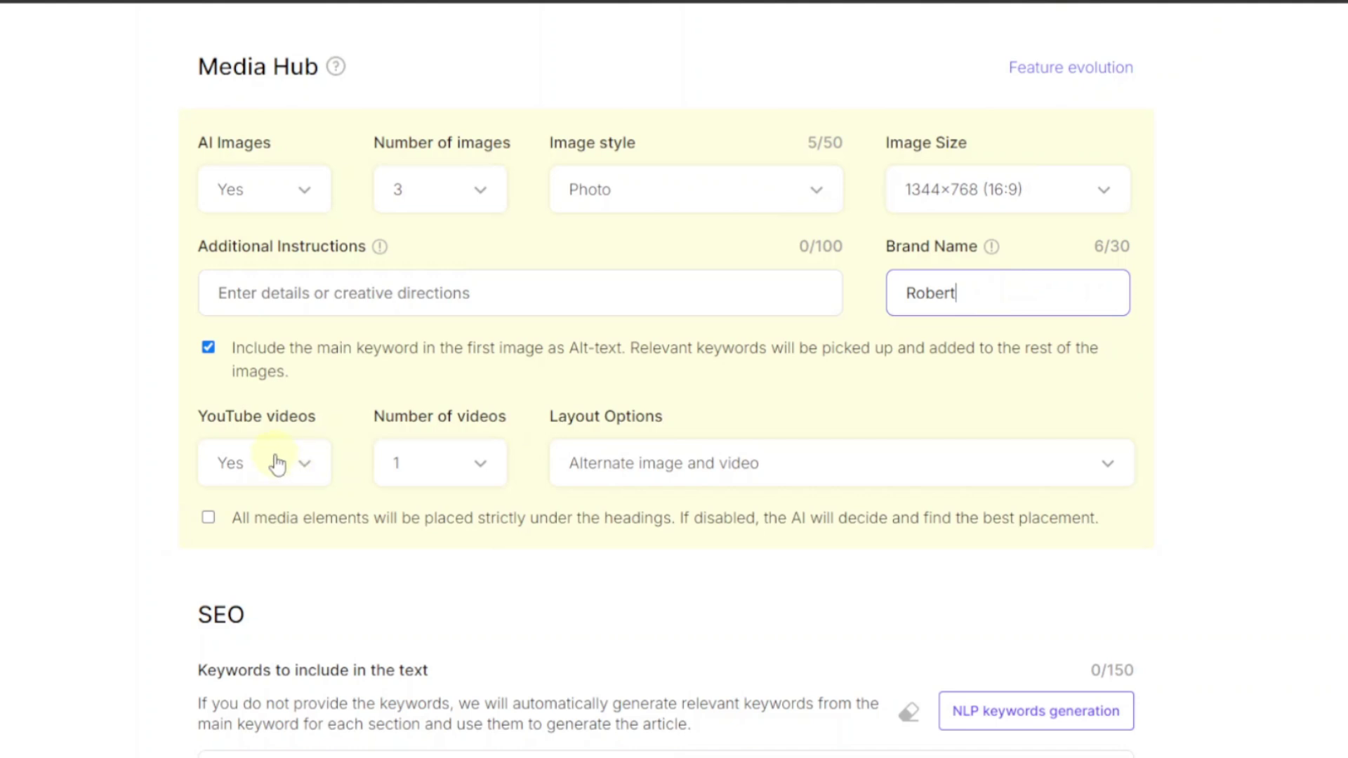
# Step: Keep YouTube videos enabled with 1 as the number of videos, and check the layout options, keeping Alternate image and video
pyautogui.scroll(-2, 274, 455)
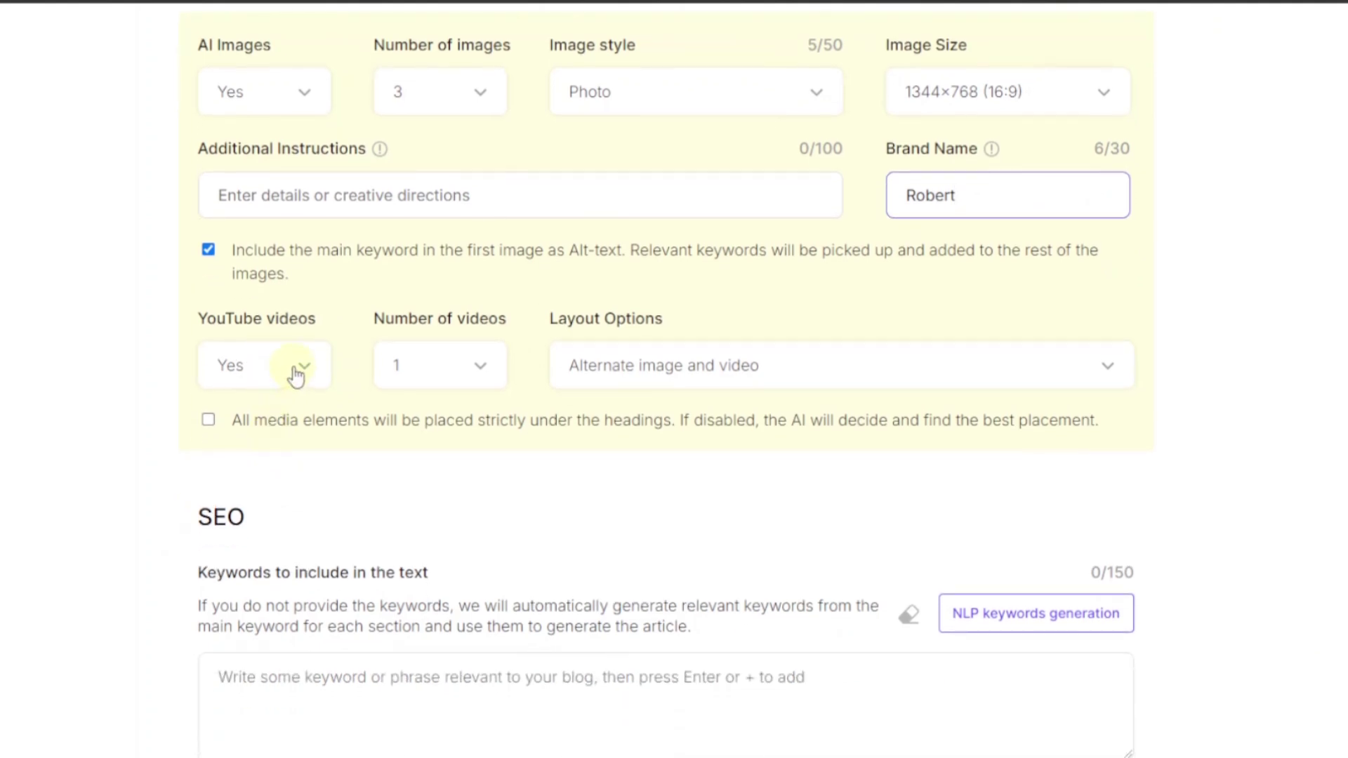
pyautogui.click(309, 364)
pyautogui.click(309, 364)
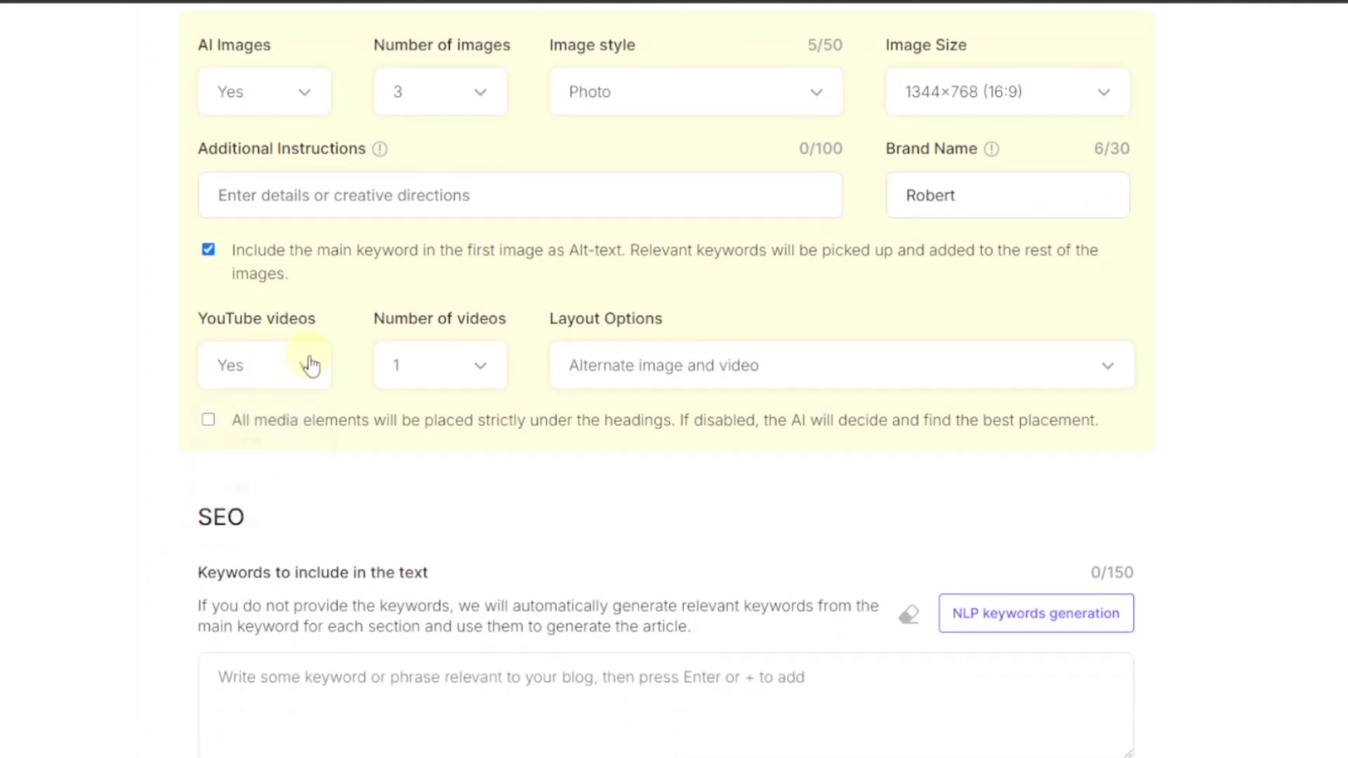
pyautogui.click(485, 371)
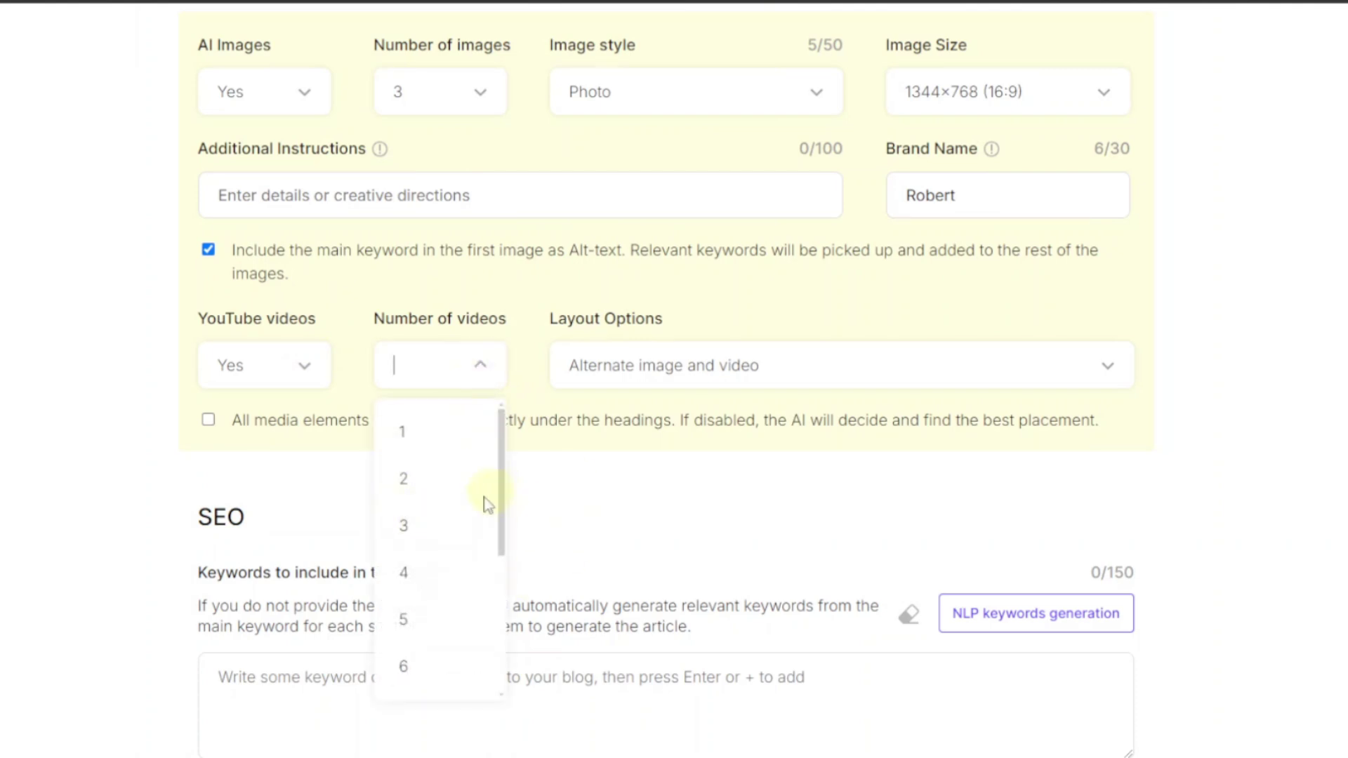
pyautogui.click(441, 427)
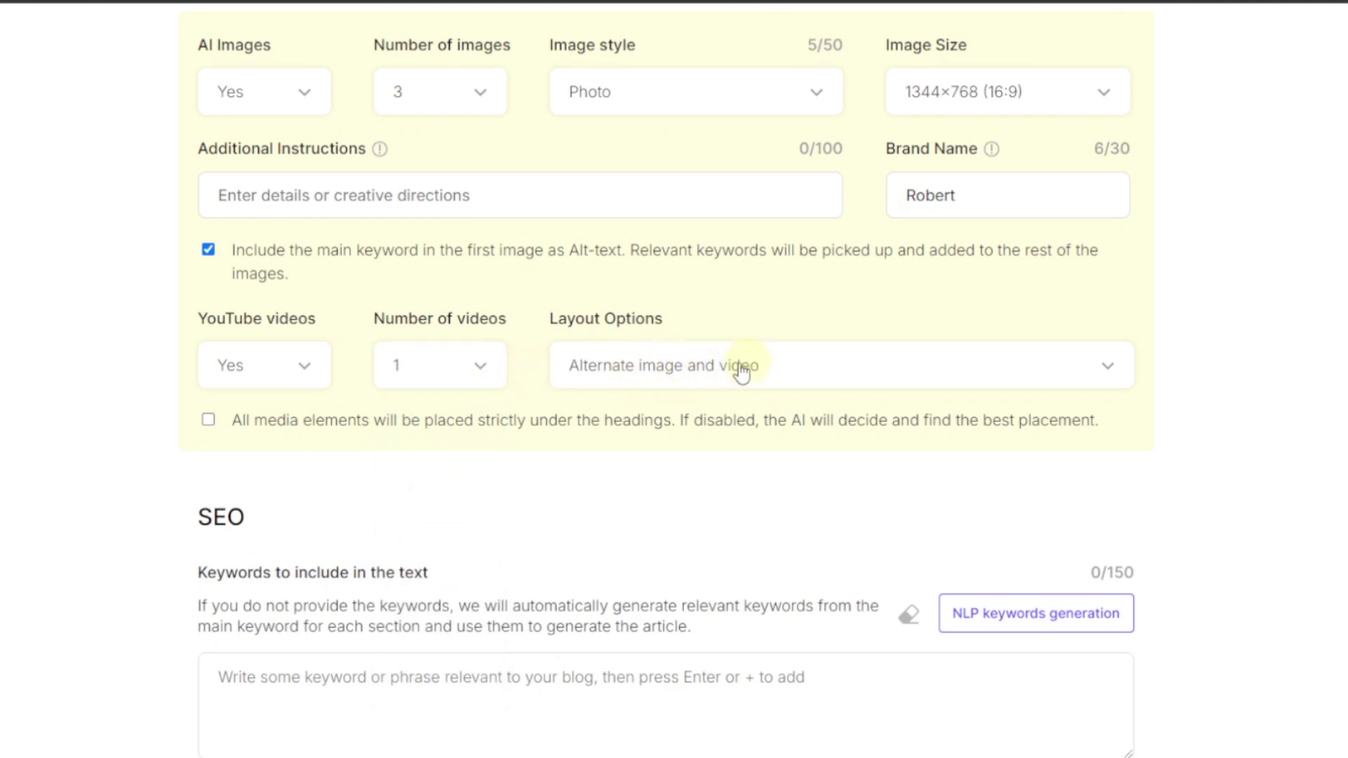
pyautogui.click(696, 377)
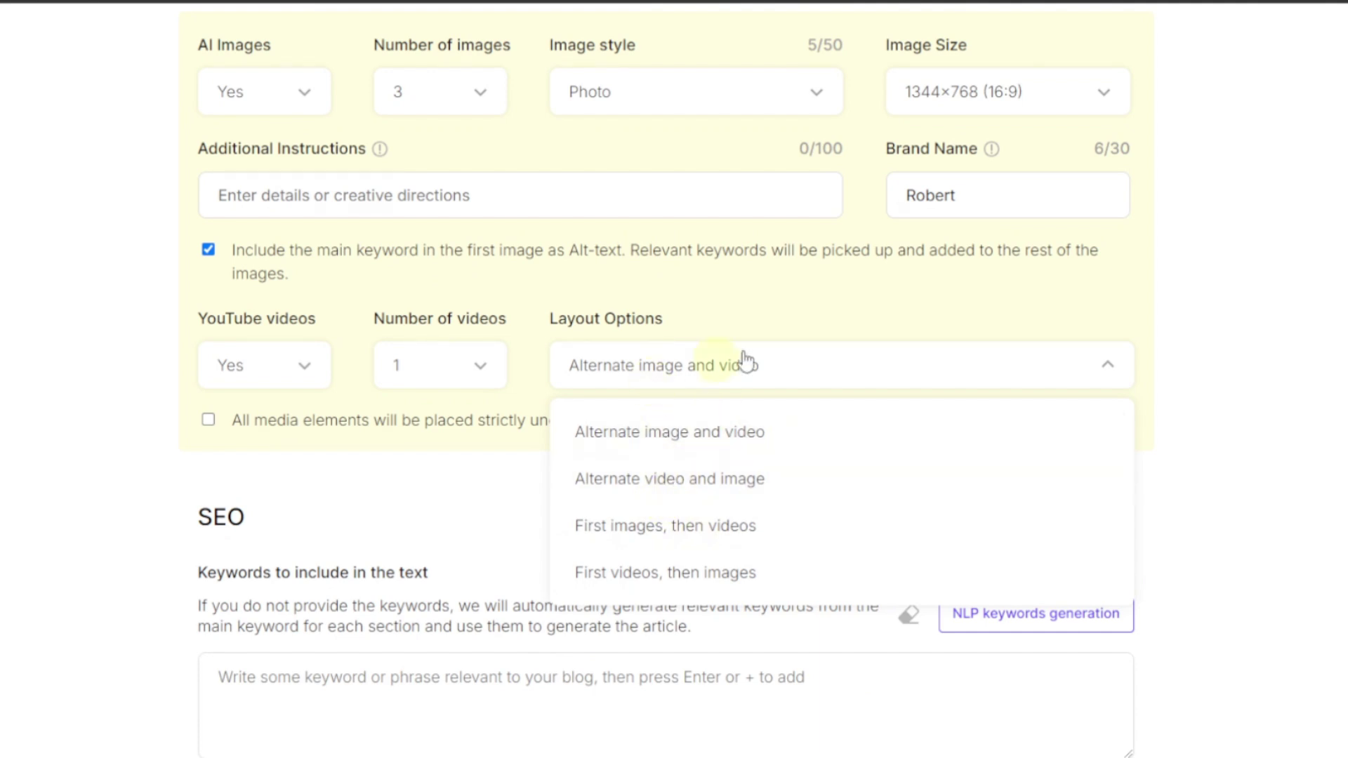
pyautogui.click(797, 322)
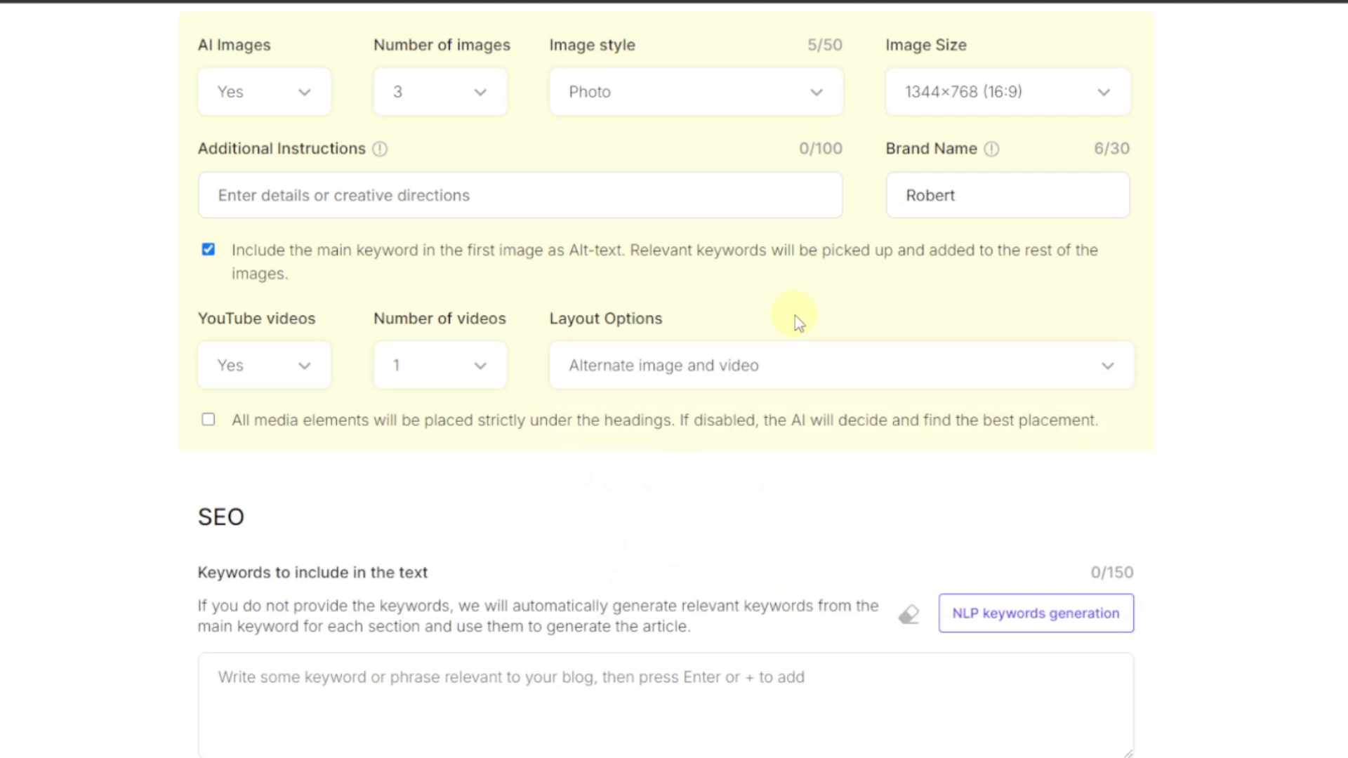
# Step: Generate NLP keywords to include in the text in the SEO section
pyautogui.scroll(-5, 590, 407)
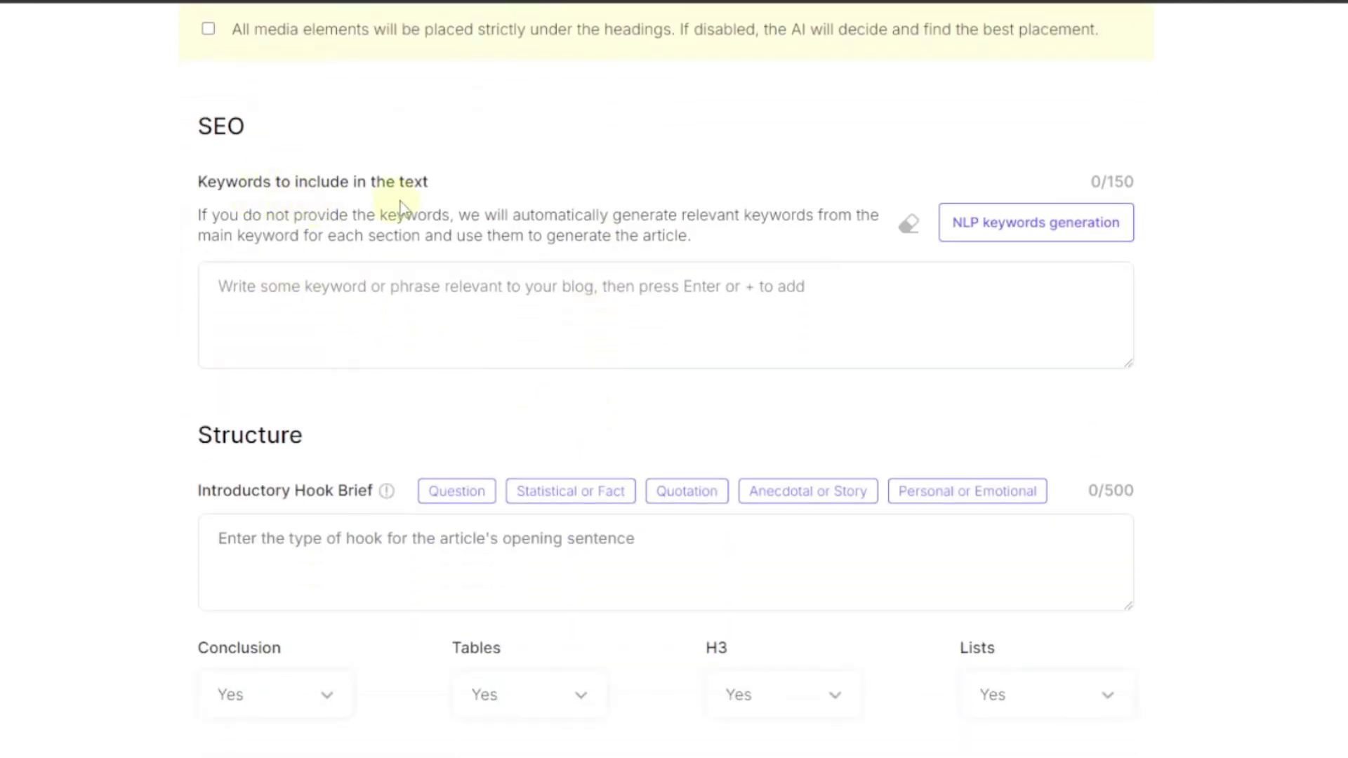
pyautogui.click(284, 290)
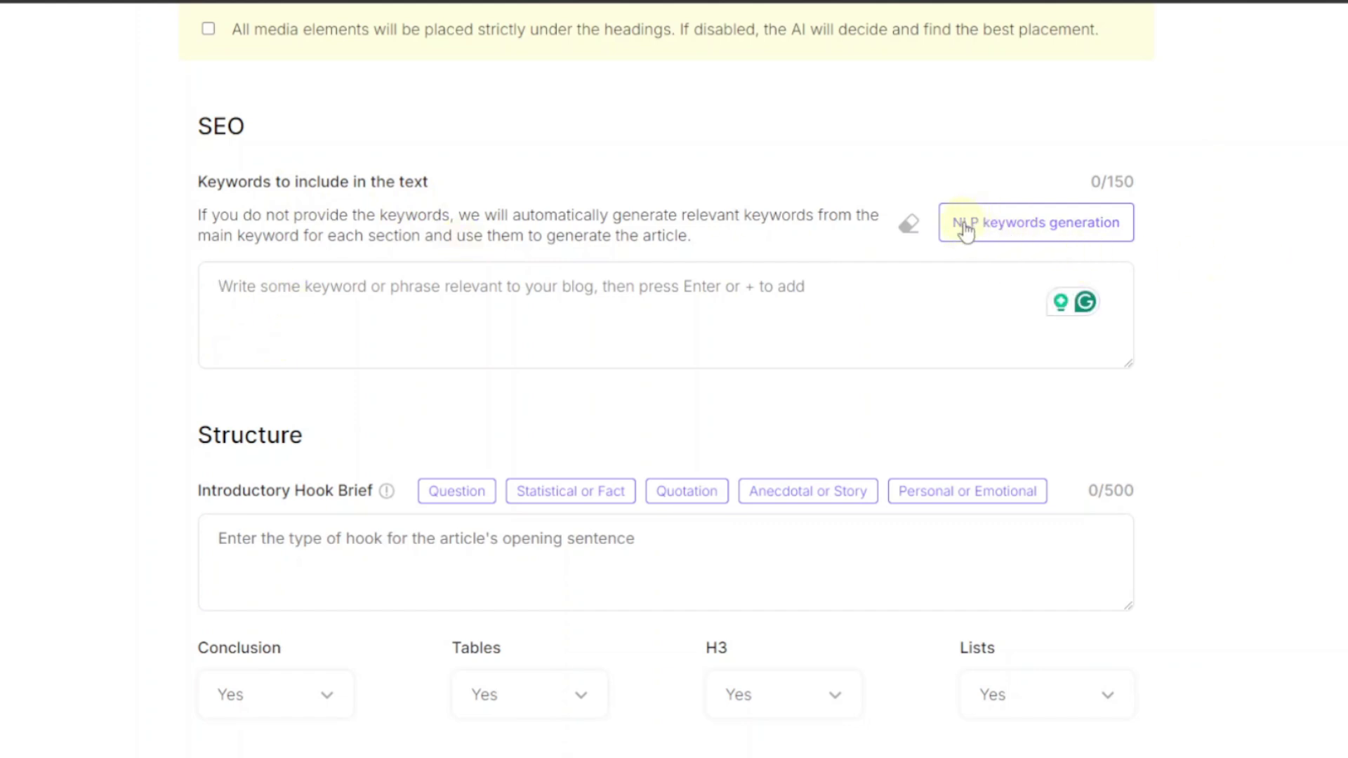
pyautogui.click(1034, 228)
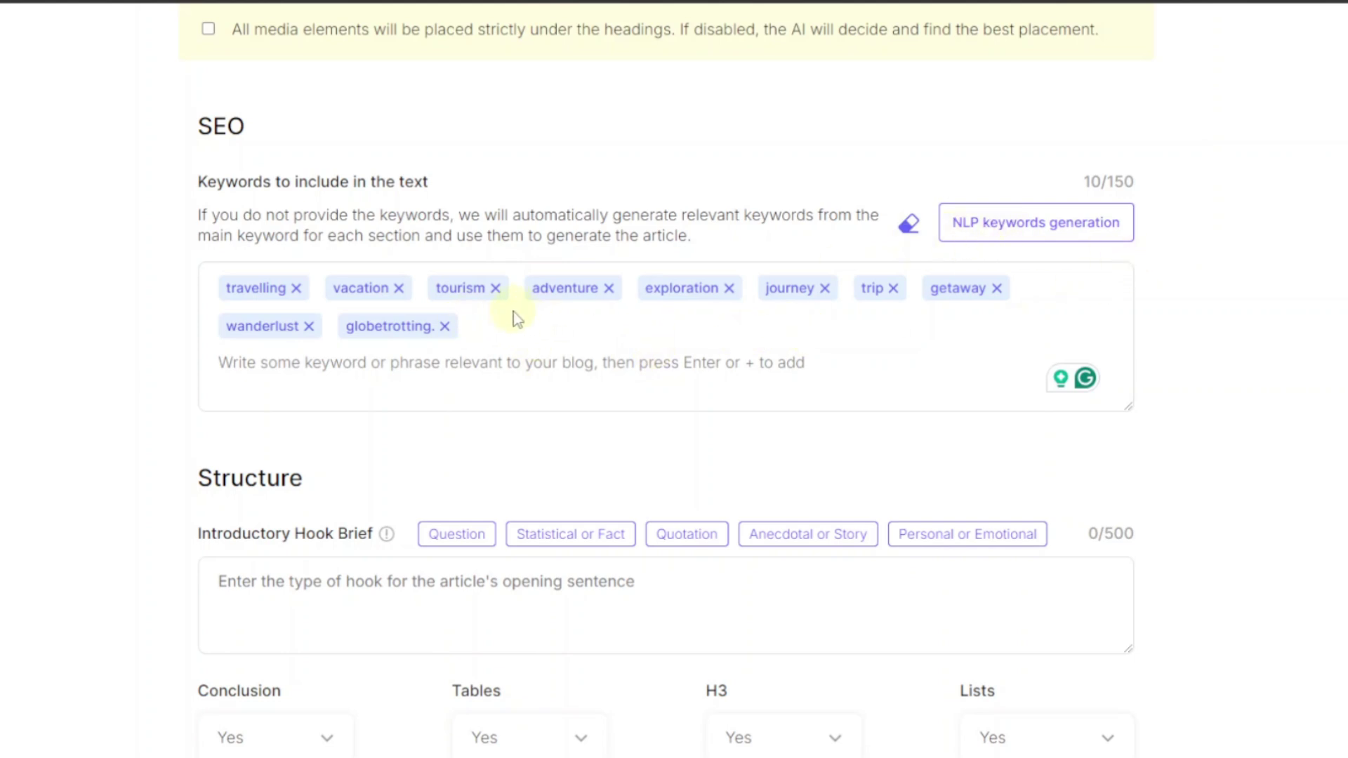
# Step: Review the Structure section, including the Introductory Hook Brief types and the article element options
pyautogui.scroll(-4, 559, 382)
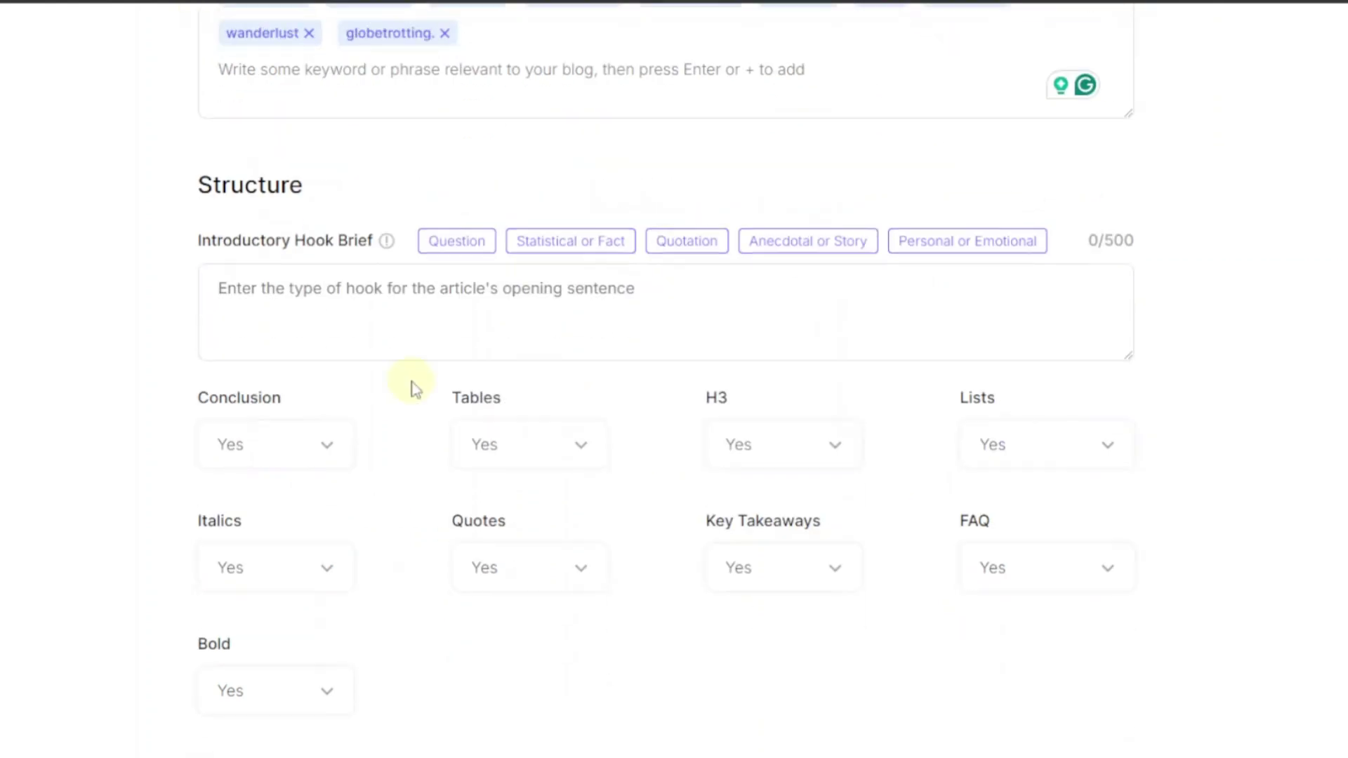
pyautogui.scroll(-1, 415, 387)
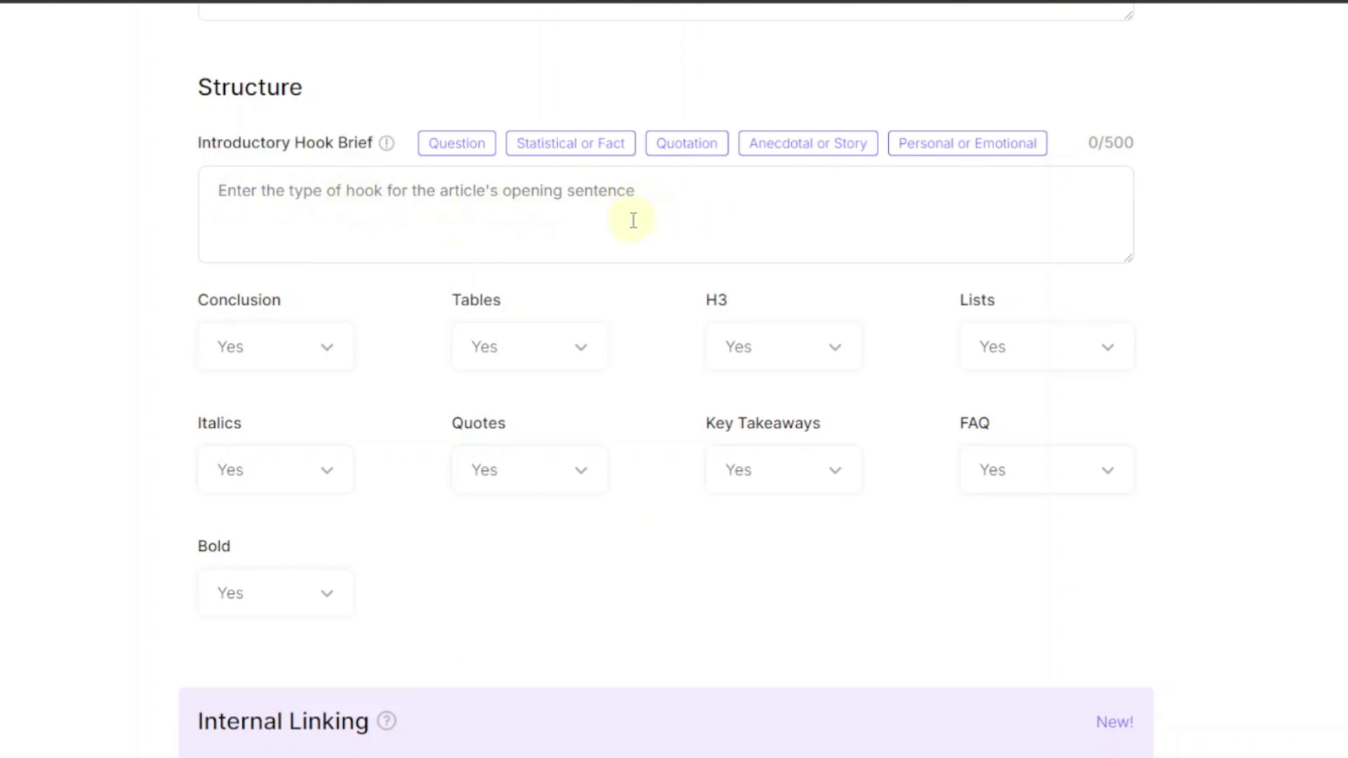
pyautogui.scroll(-3, 633, 221)
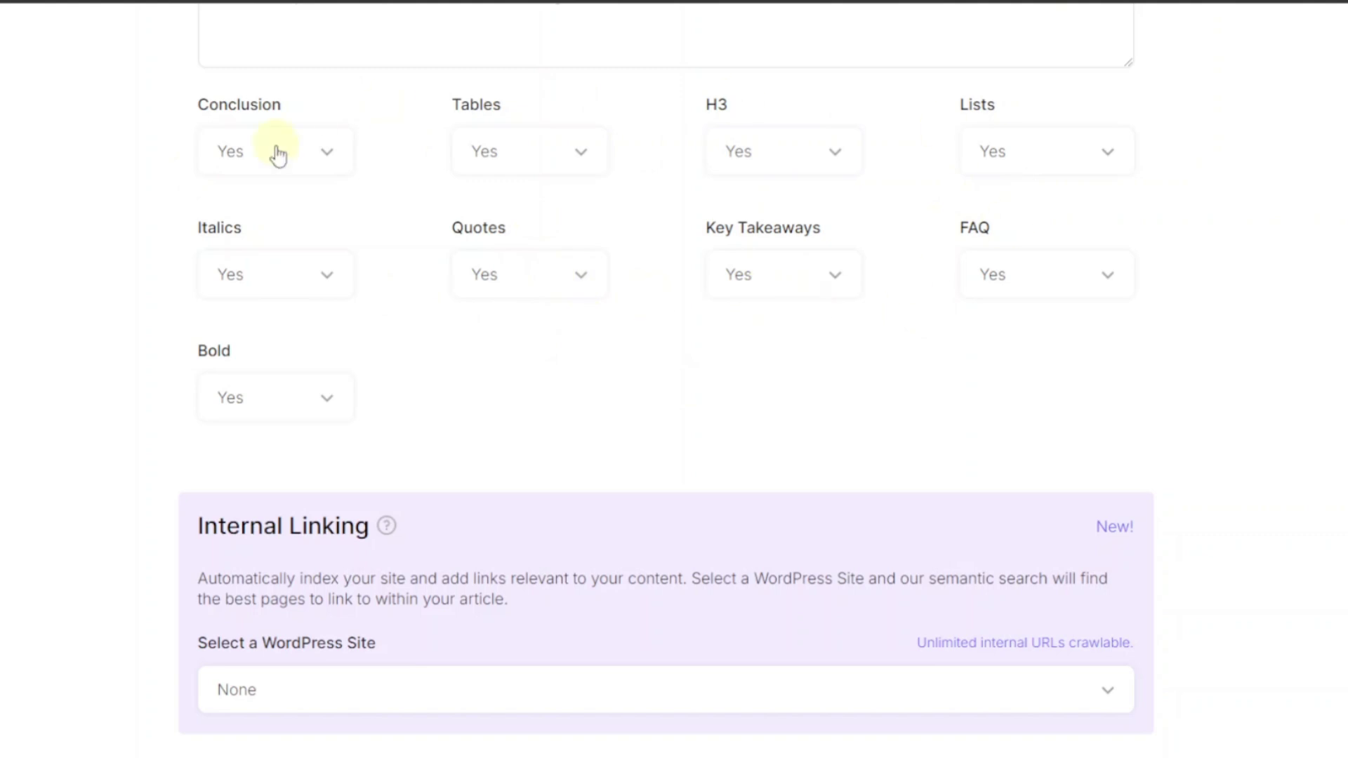
# Step: Check the WordPress site choices for Internal Linking, keeping None, and review the External Linking section
pyautogui.scroll(-4, 79, 356)
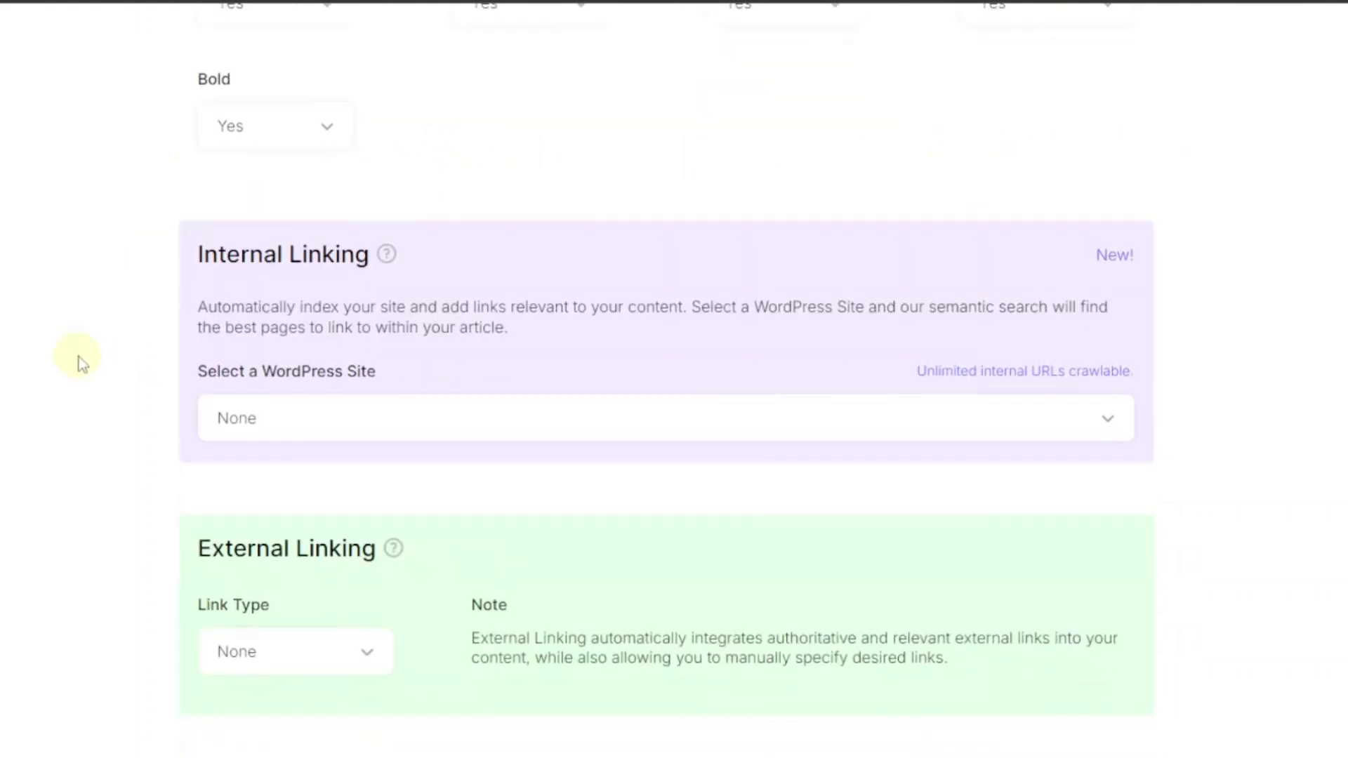
pyautogui.scroll(-2, 79, 356)
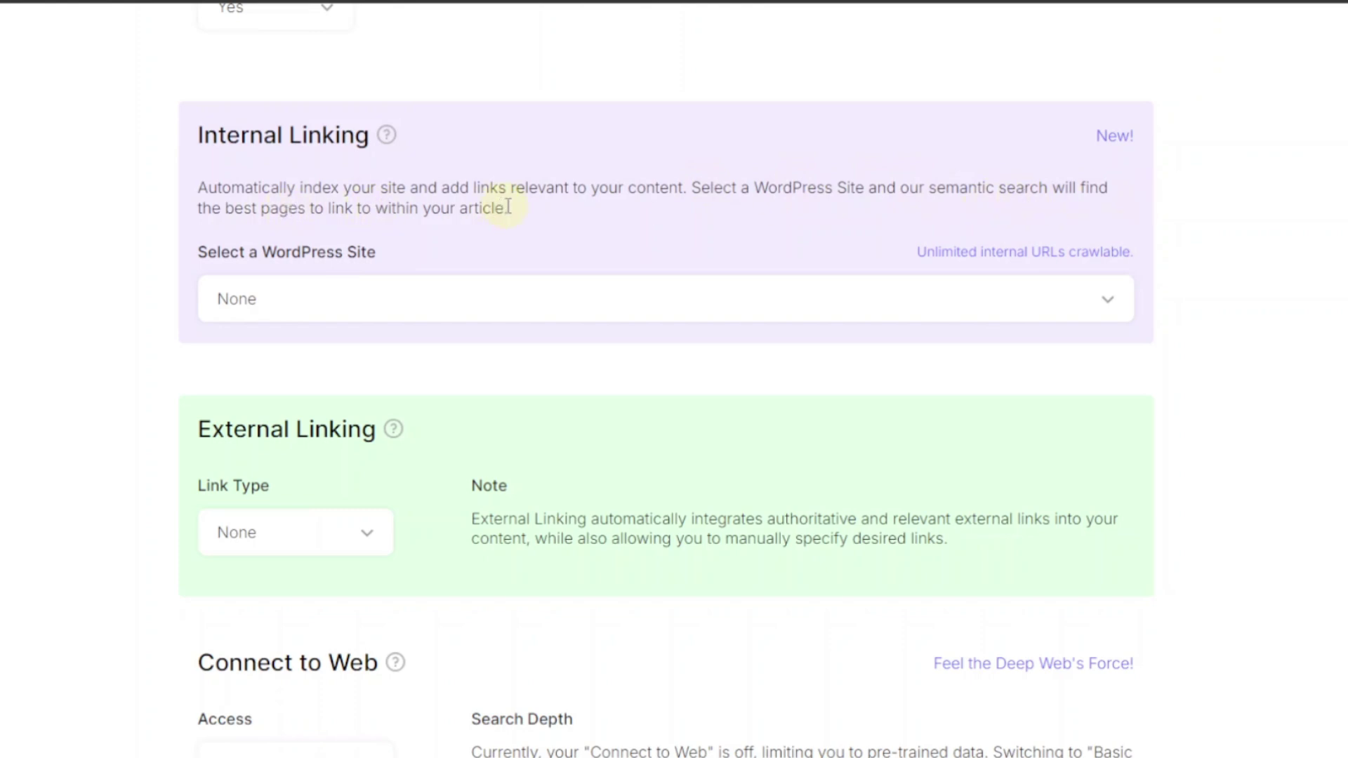
pyautogui.click(300, 301)
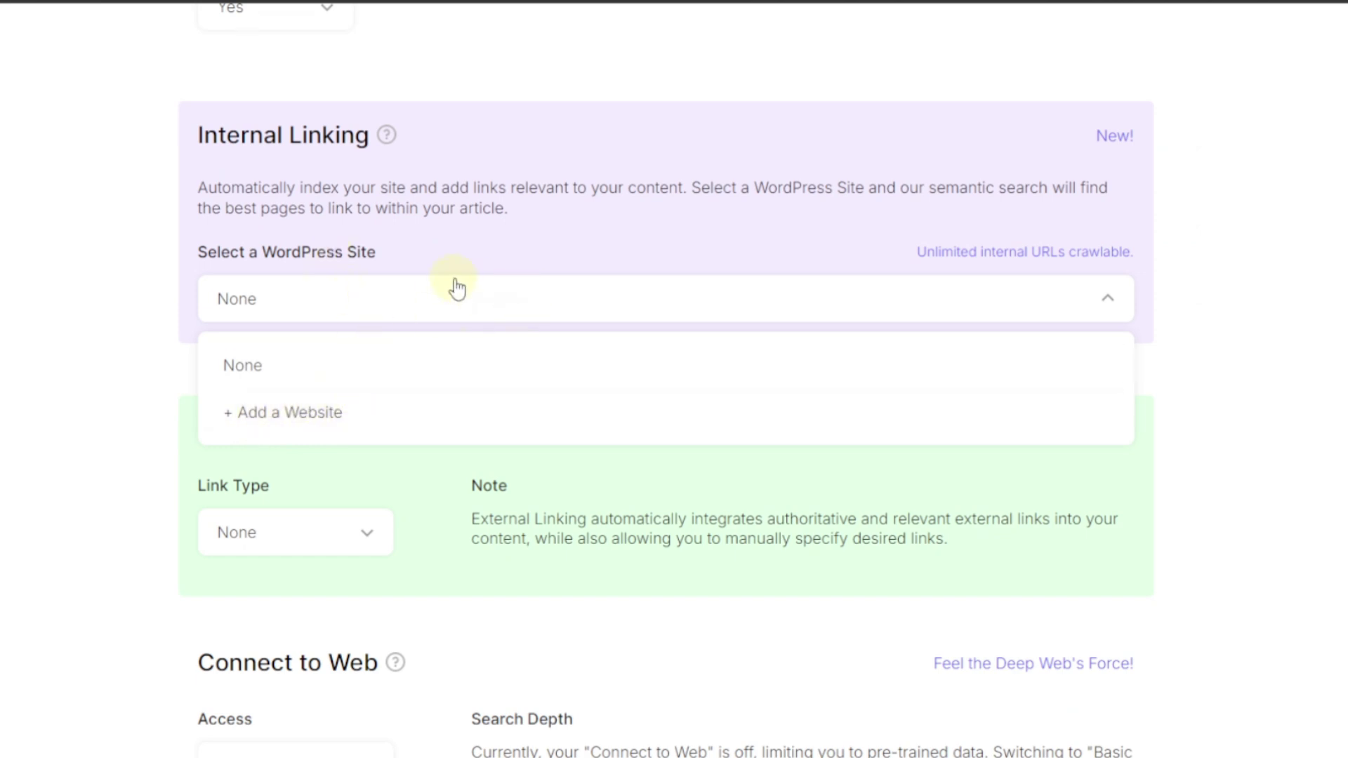
pyautogui.click(482, 237)
pyautogui.scroll(-3, 473, 264)
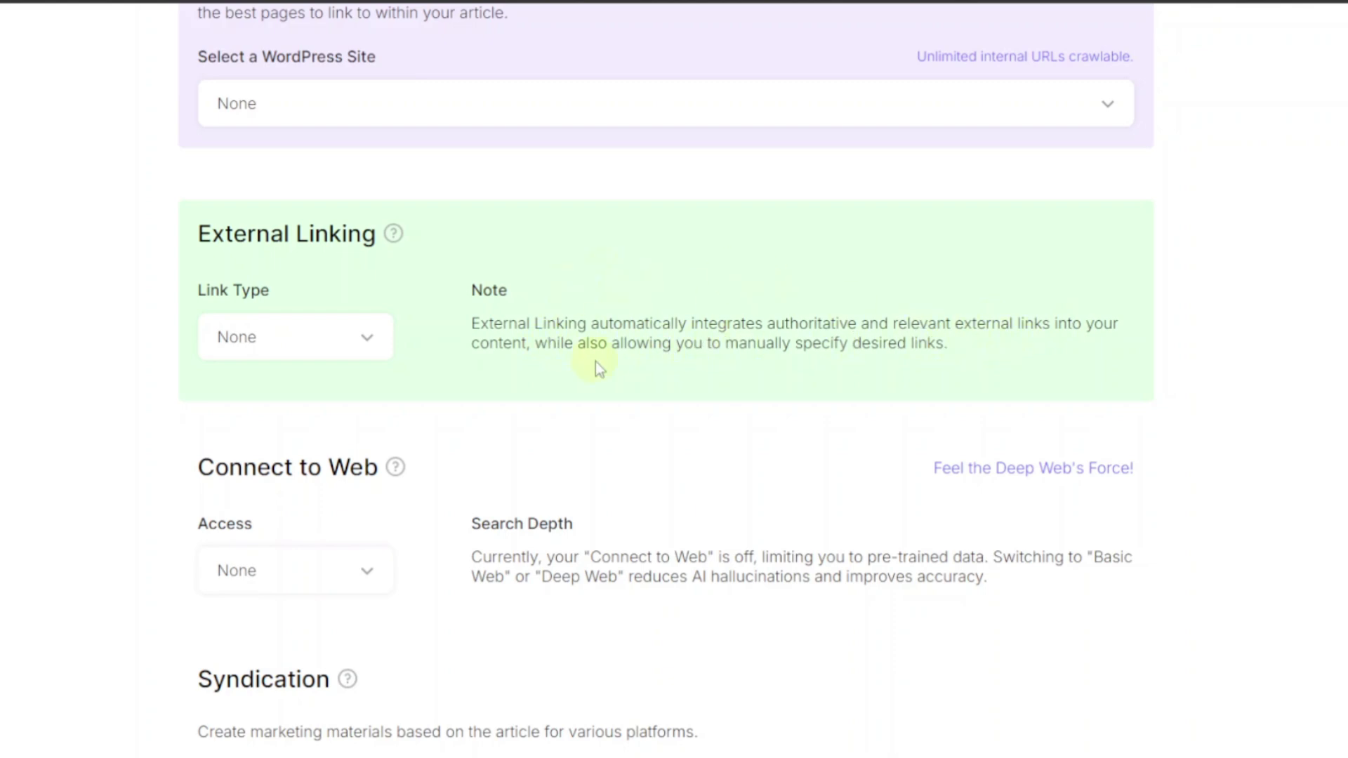
pyautogui.scroll(1, 596, 361)
pyautogui.scroll(1, 626, 309)
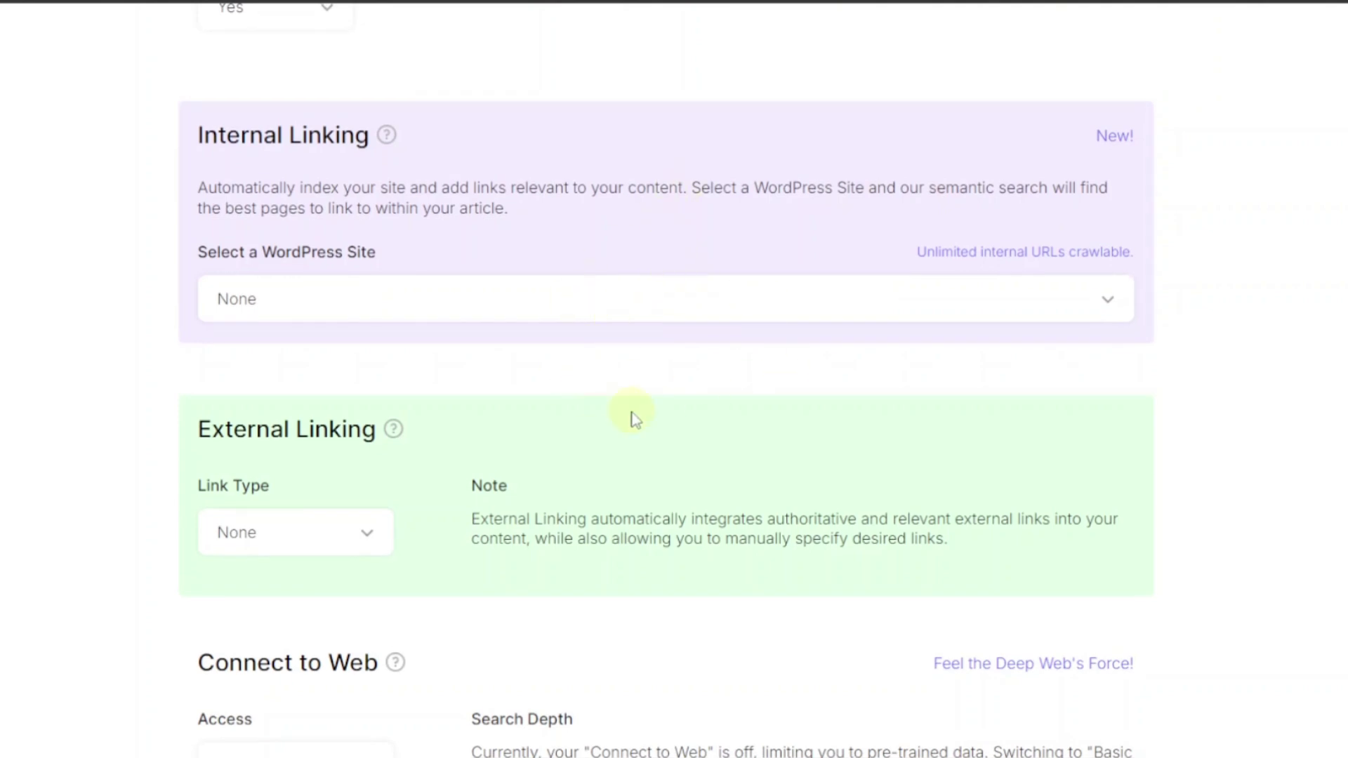
# Step: Set Connect to Web access to Basic Web and source links to URL, keeping Real-Time Search as the search source
pyautogui.scroll(-5, 621, 413)
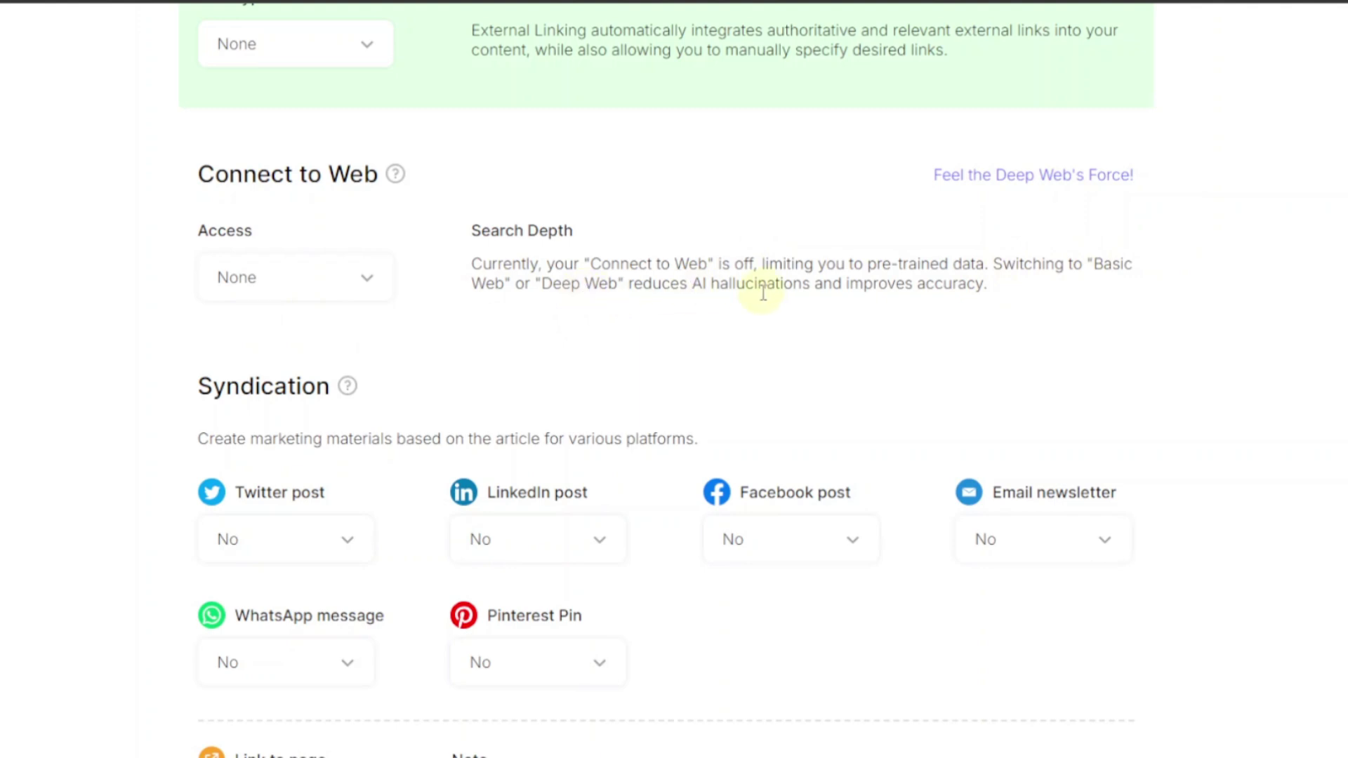
pyautogui.click(368, 284)
pyautogui.click(302, 391)
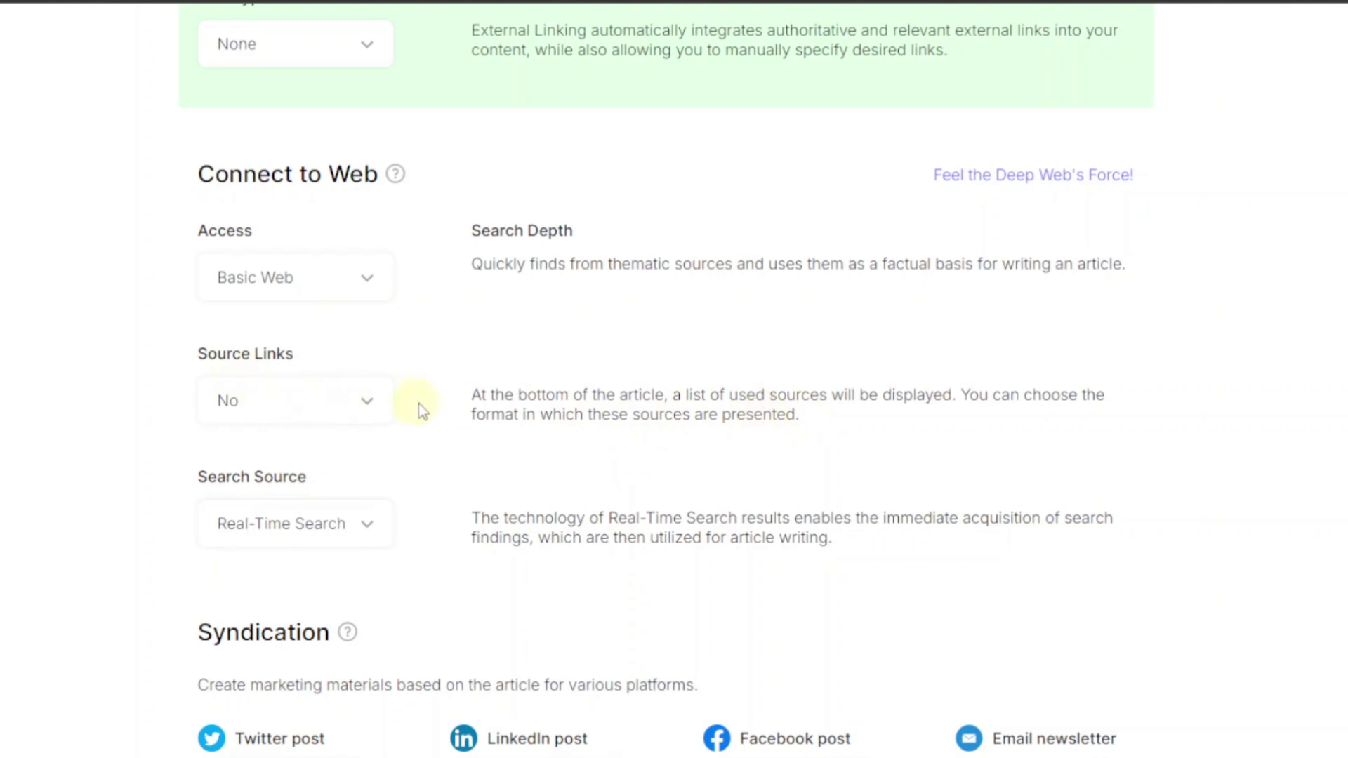
pyautogui.click(360, 406)
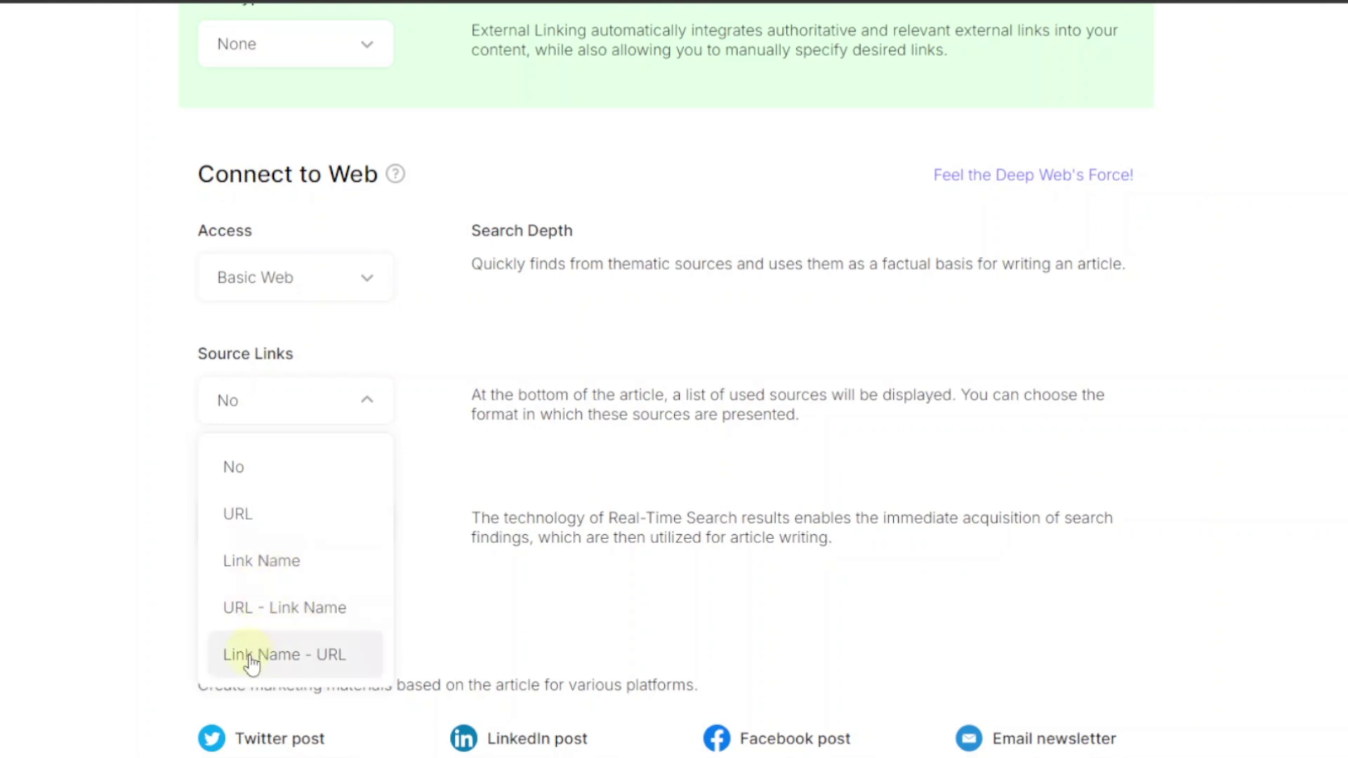
pyautogui.click(279, 517)
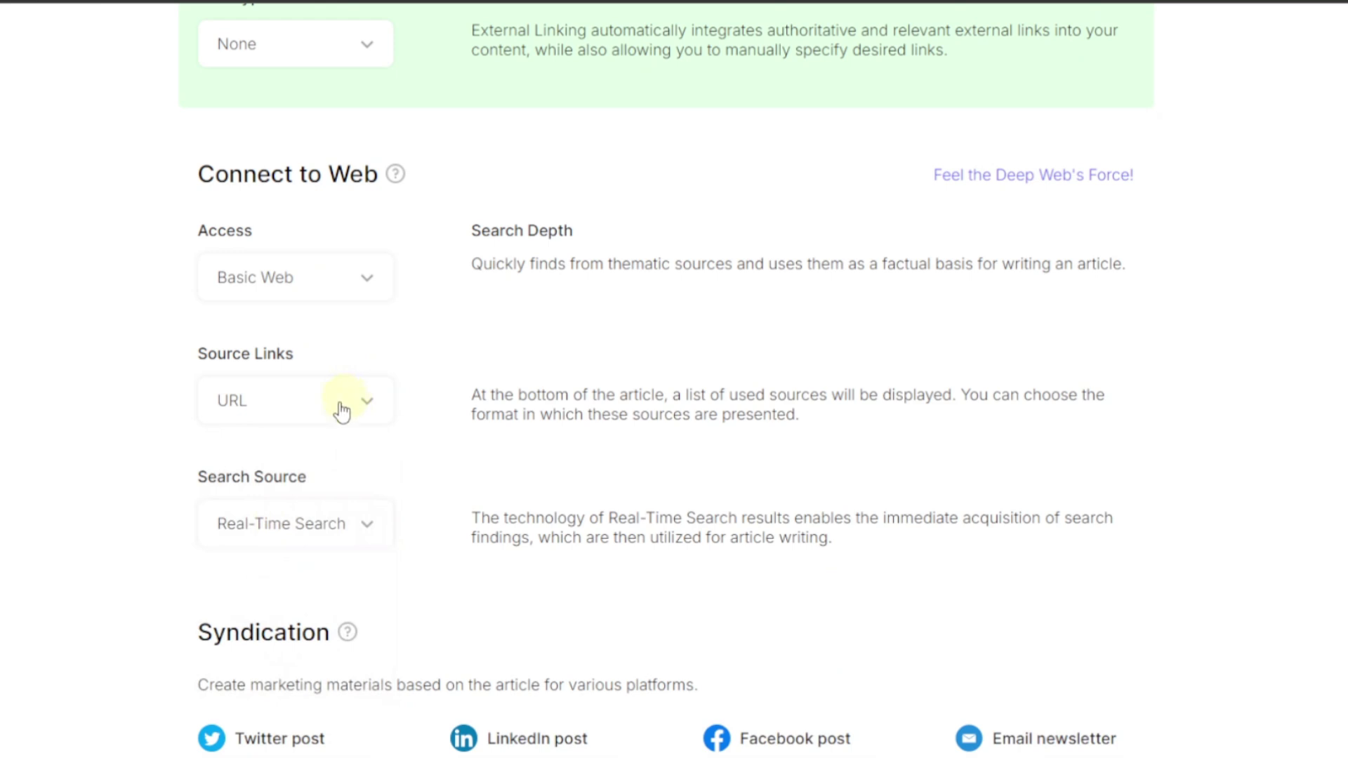
pyautogui.click(366, 532)
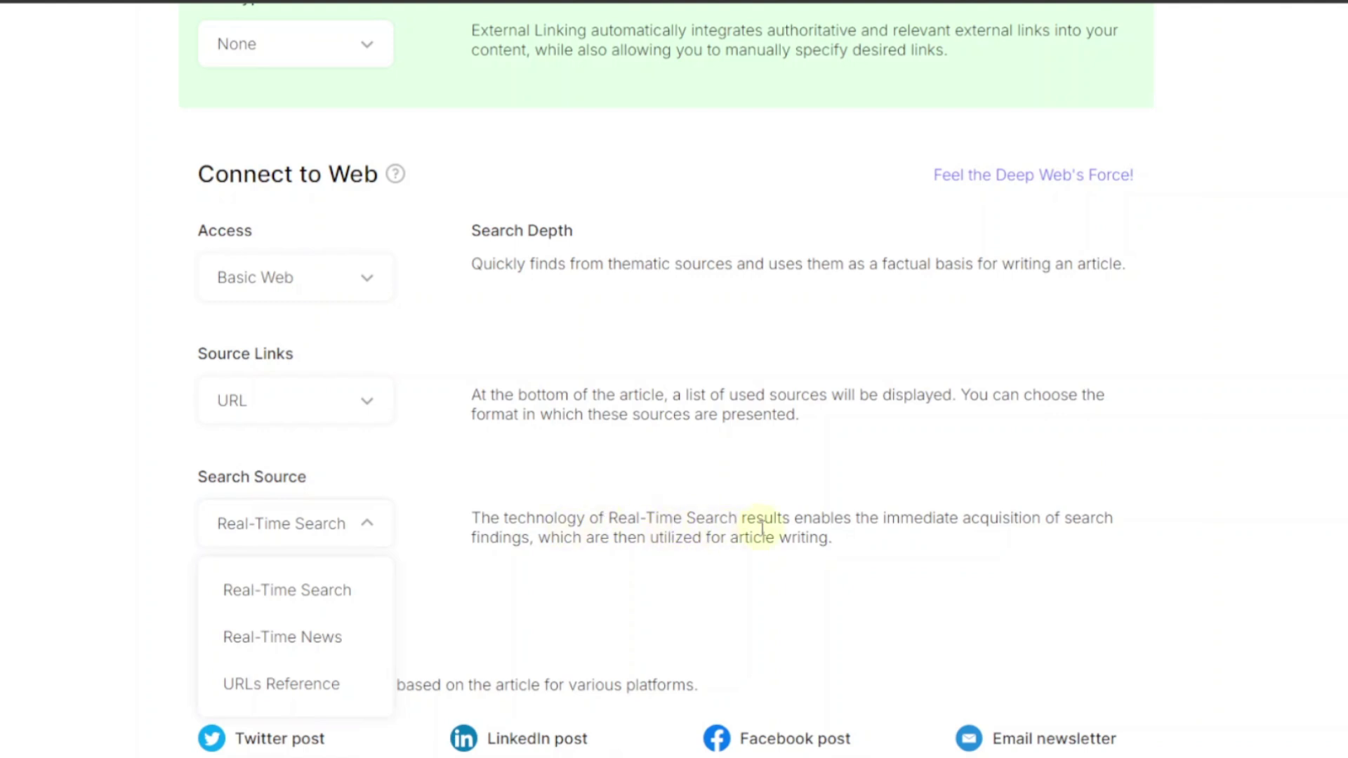
pyautogui.click(545, 523)
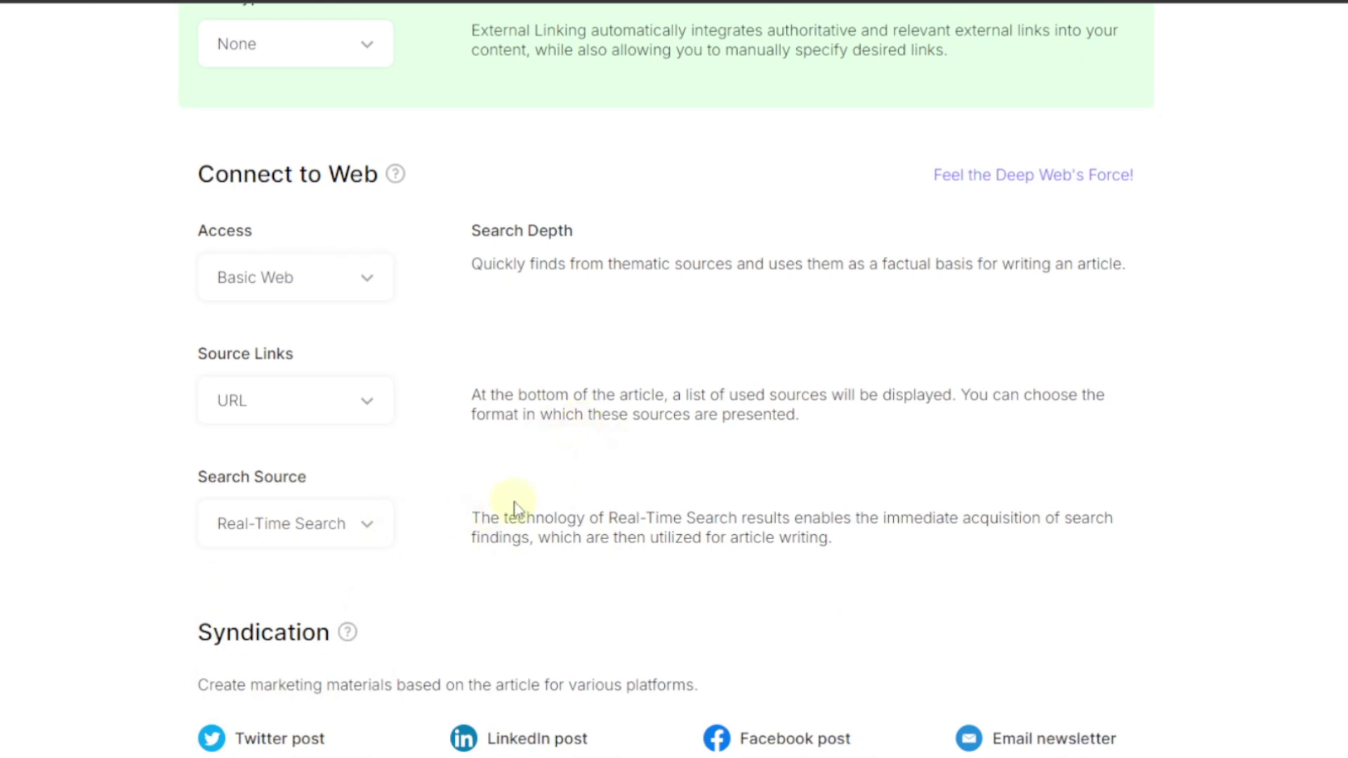
# Step: Review the Syndication section's platform choices, including the Twitter, LinkedIn, Facebook, newsletter, WhatsApp and Pinterest settings
pyautogui.scroll(-4, 507, 504)
pyautogui.scroll(-1, 379, 430)
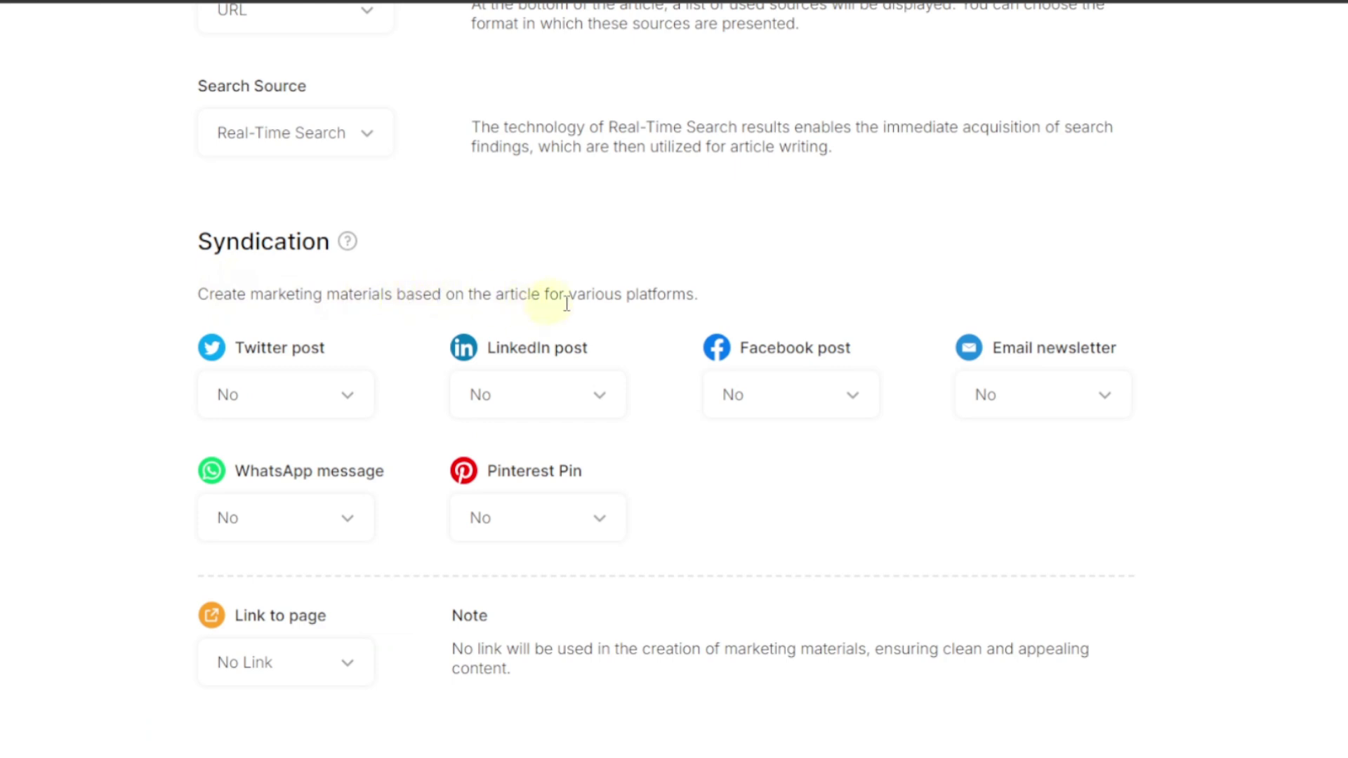
pyautogui.scroll(-2, 691, 297)
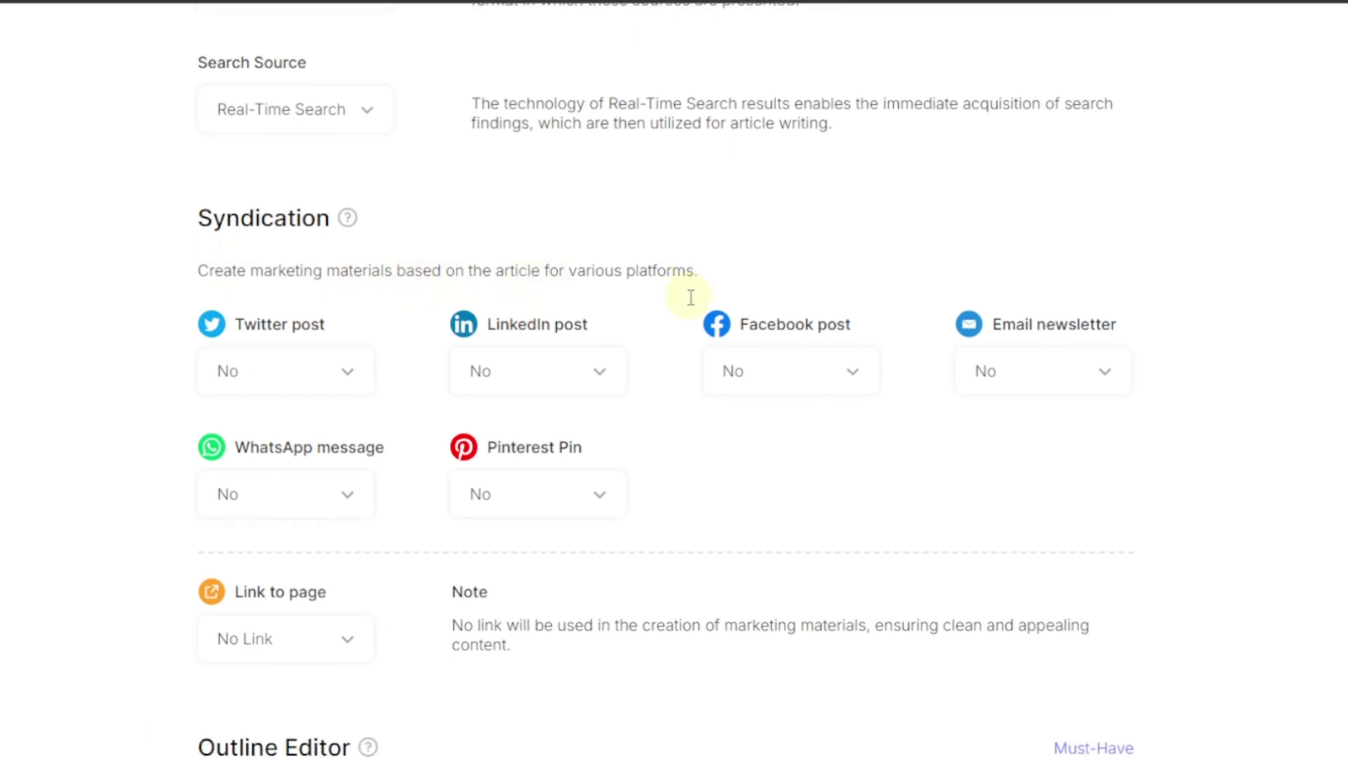
pyautogui.scroll(-1, 326, 271)
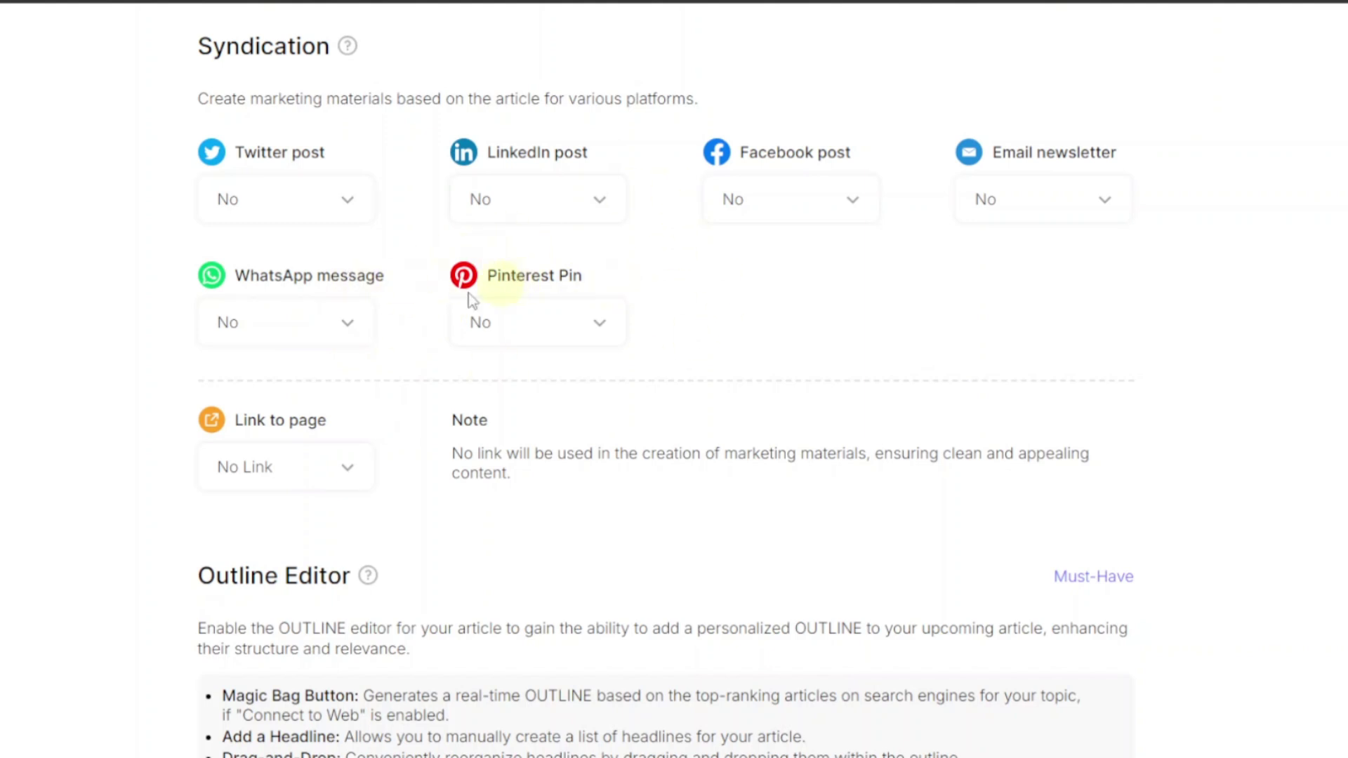
pyautogui.scroll(-3, 395, 322)
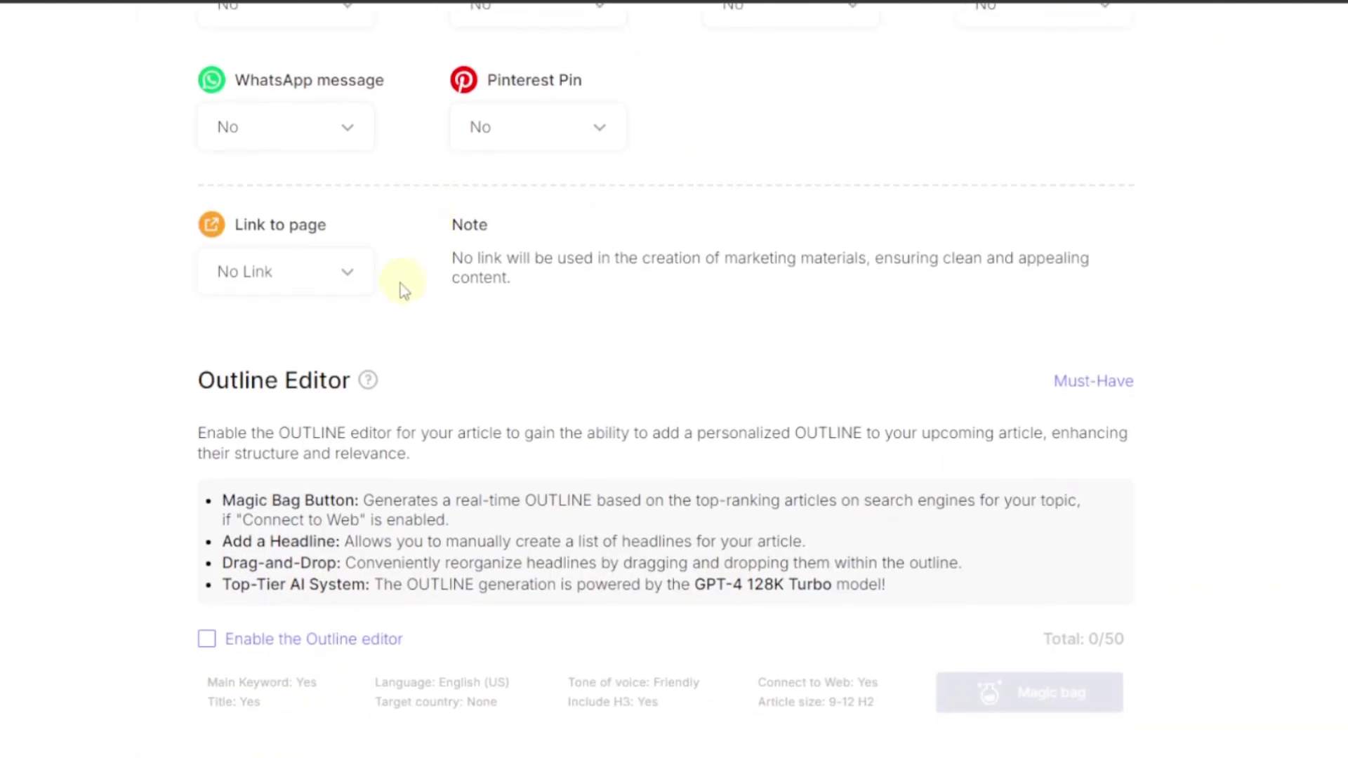
# Step: Try Placeholder as the Link to page option for the marketing materials and restore it to No Link
pyautogui.click(356, 280)
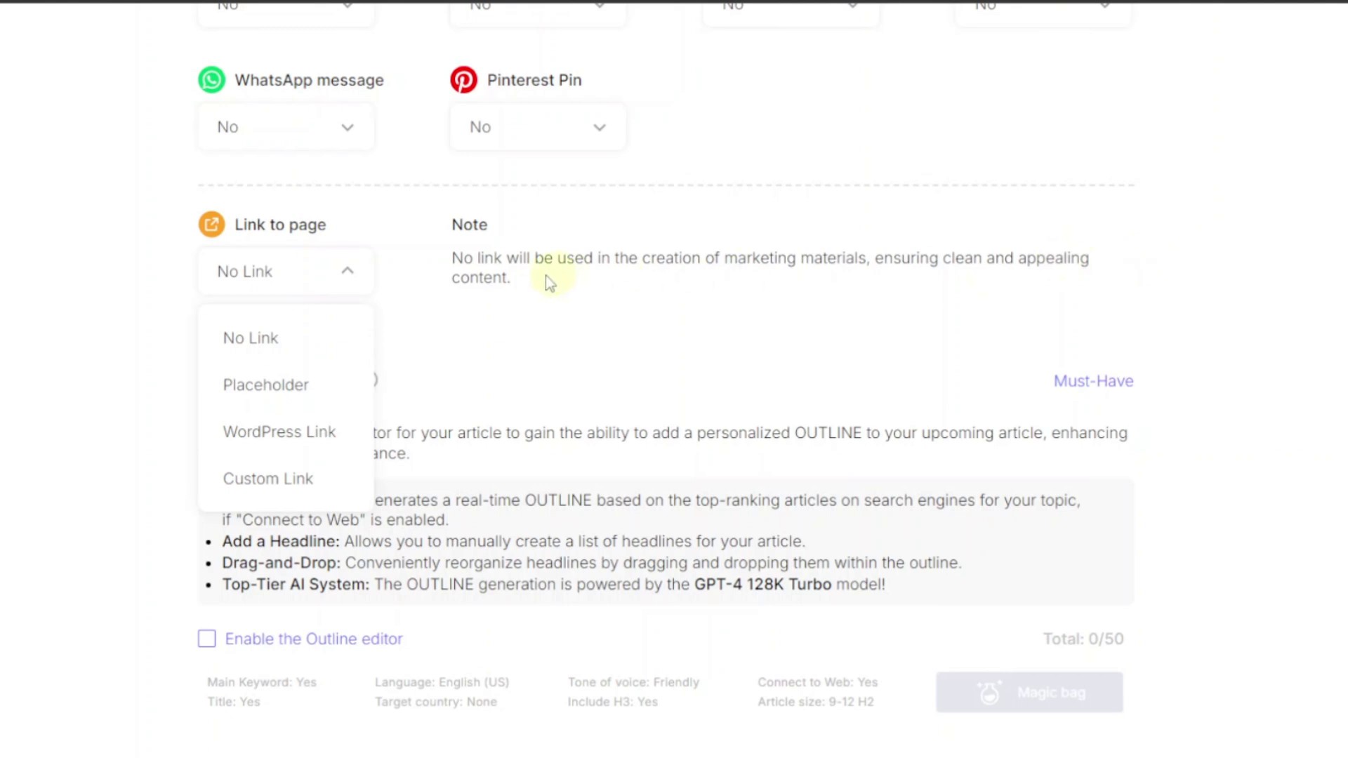
pyautogui.click(265, 385)
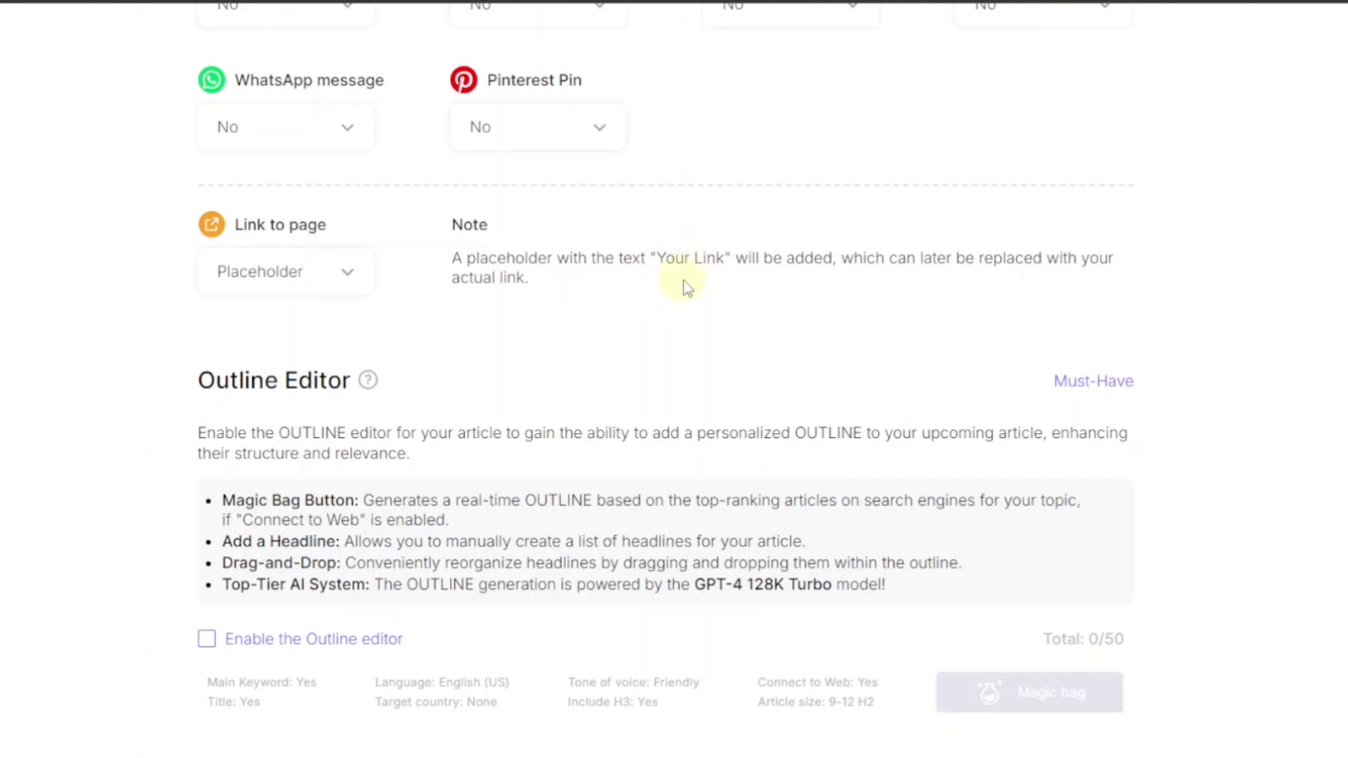
pyautogui.click(353, 279)
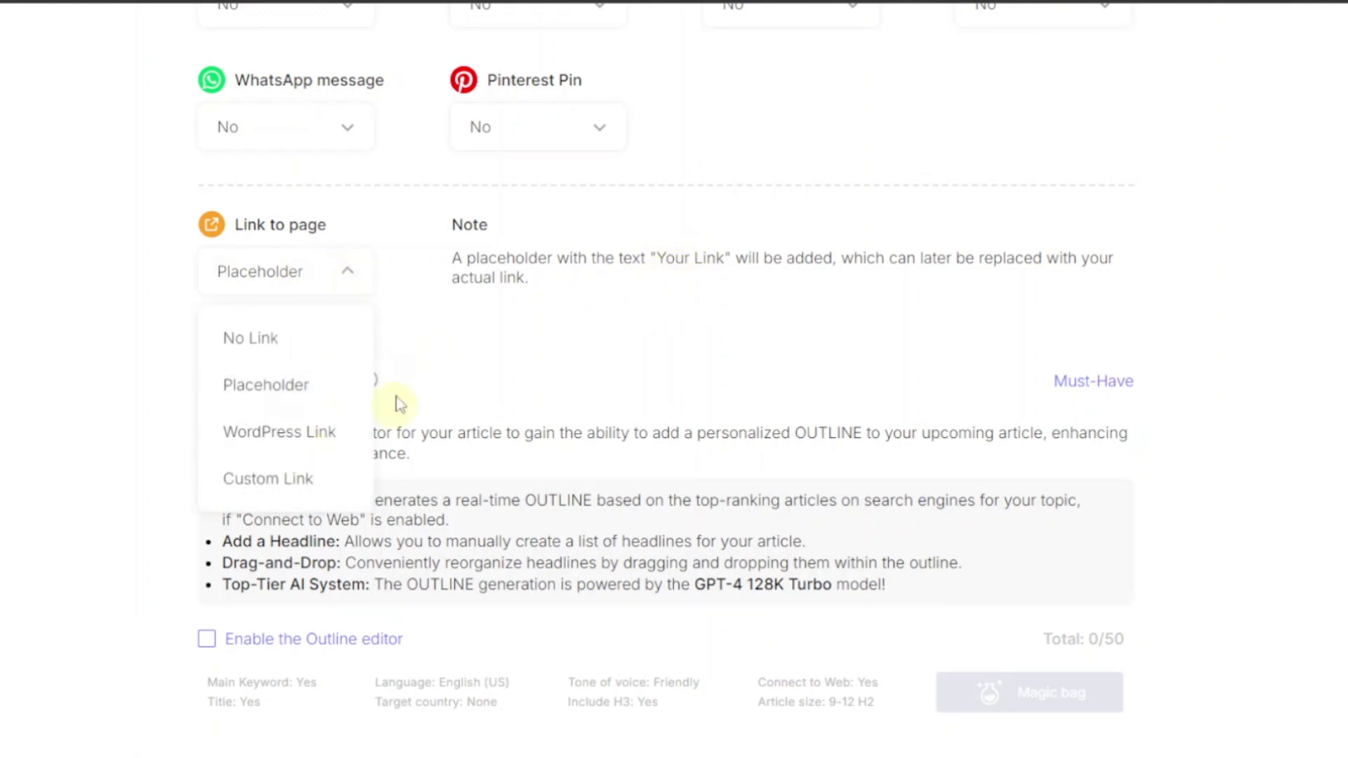
pyautogui.click(270, 342)
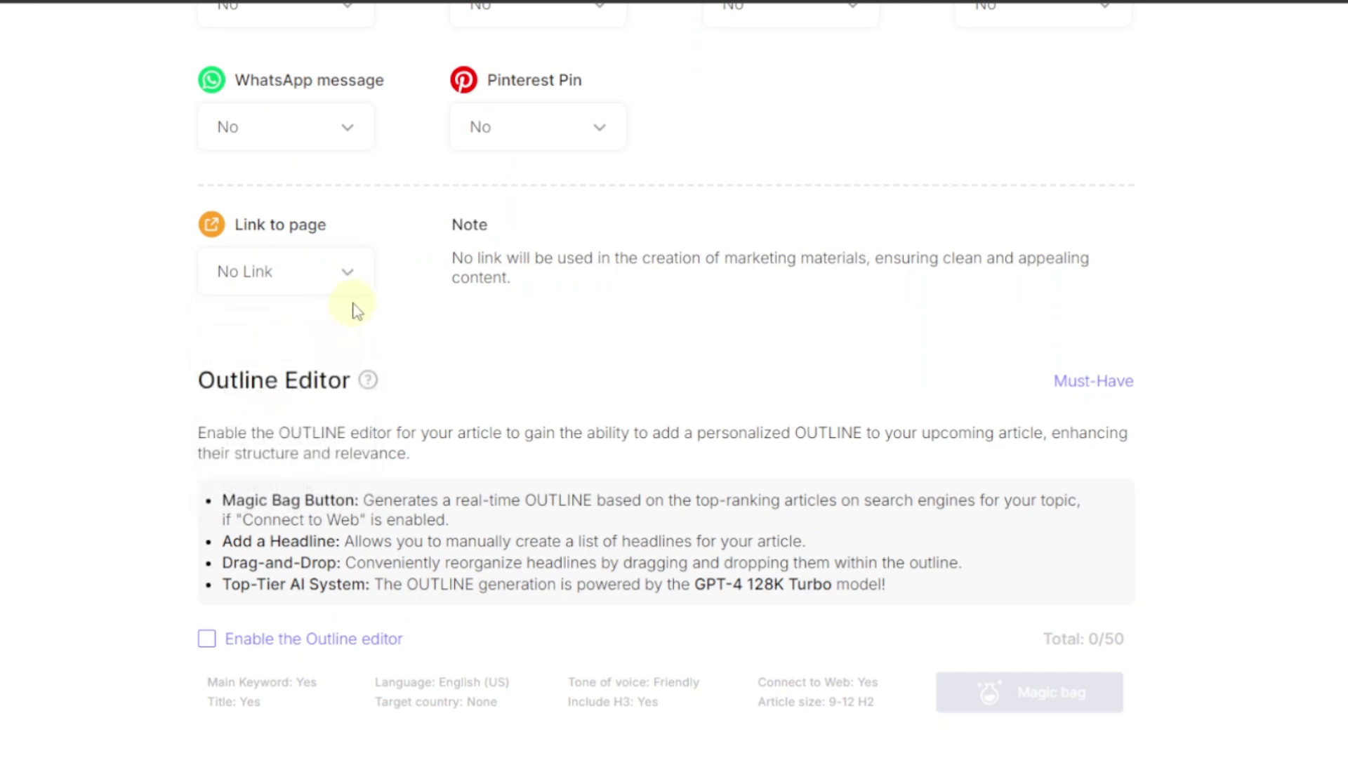
# Step: Review the Outline Editor, Document save location and Publish to WordPress sections
pyautogui.scroll(-4, 353, 306)
pyautogui.scroll(1, 355, 276)
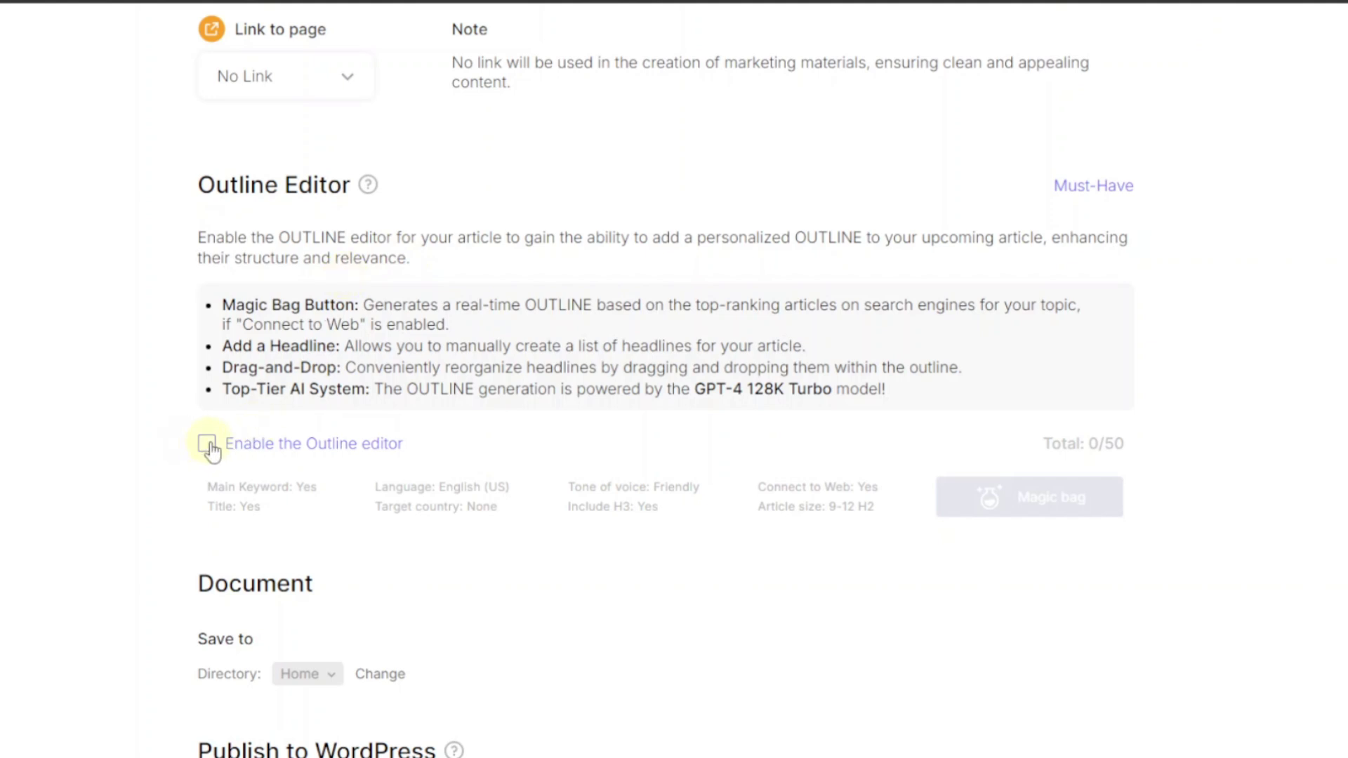
pyautogui.scroll(-5, 231, 464)
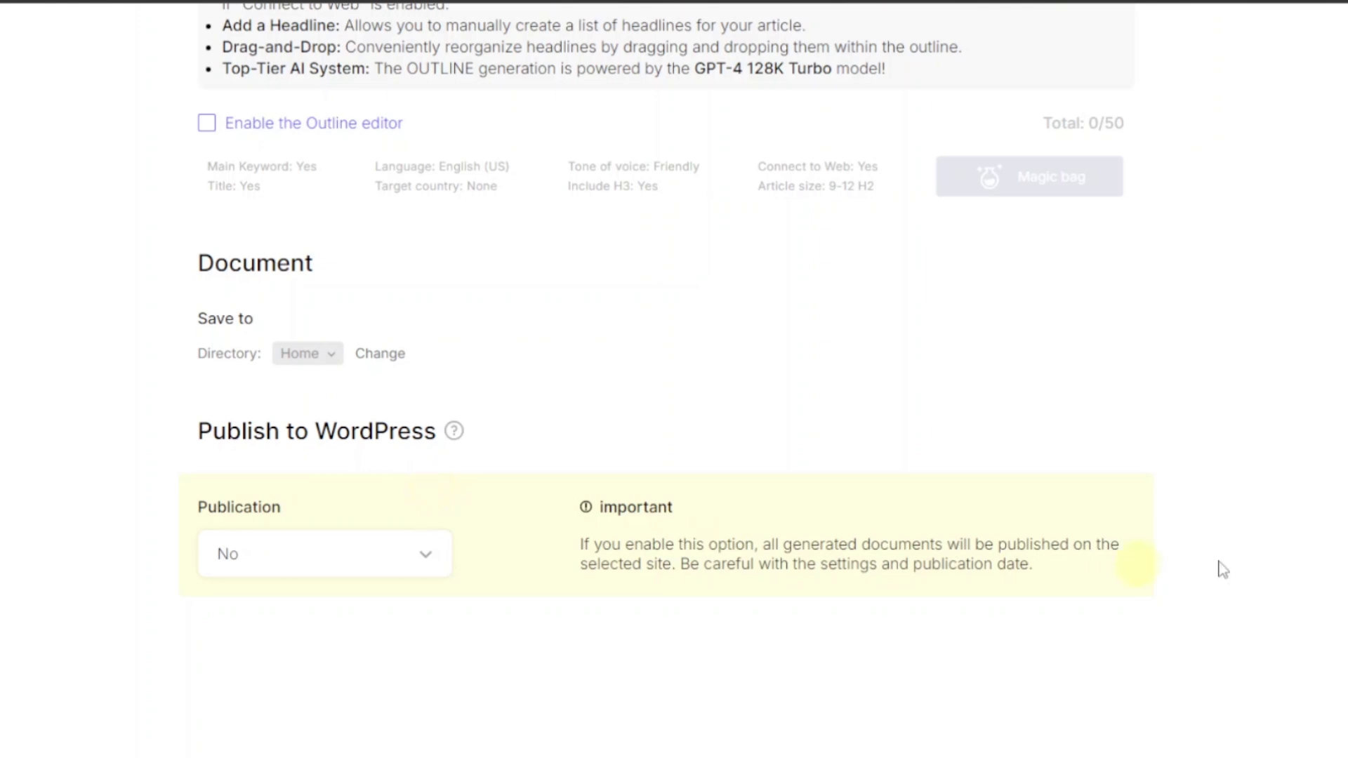
# Step: Run the 1-Click Blog Post generation with the configured settings and view the finished travelling guide document
pyautogui.click(1283, 635)
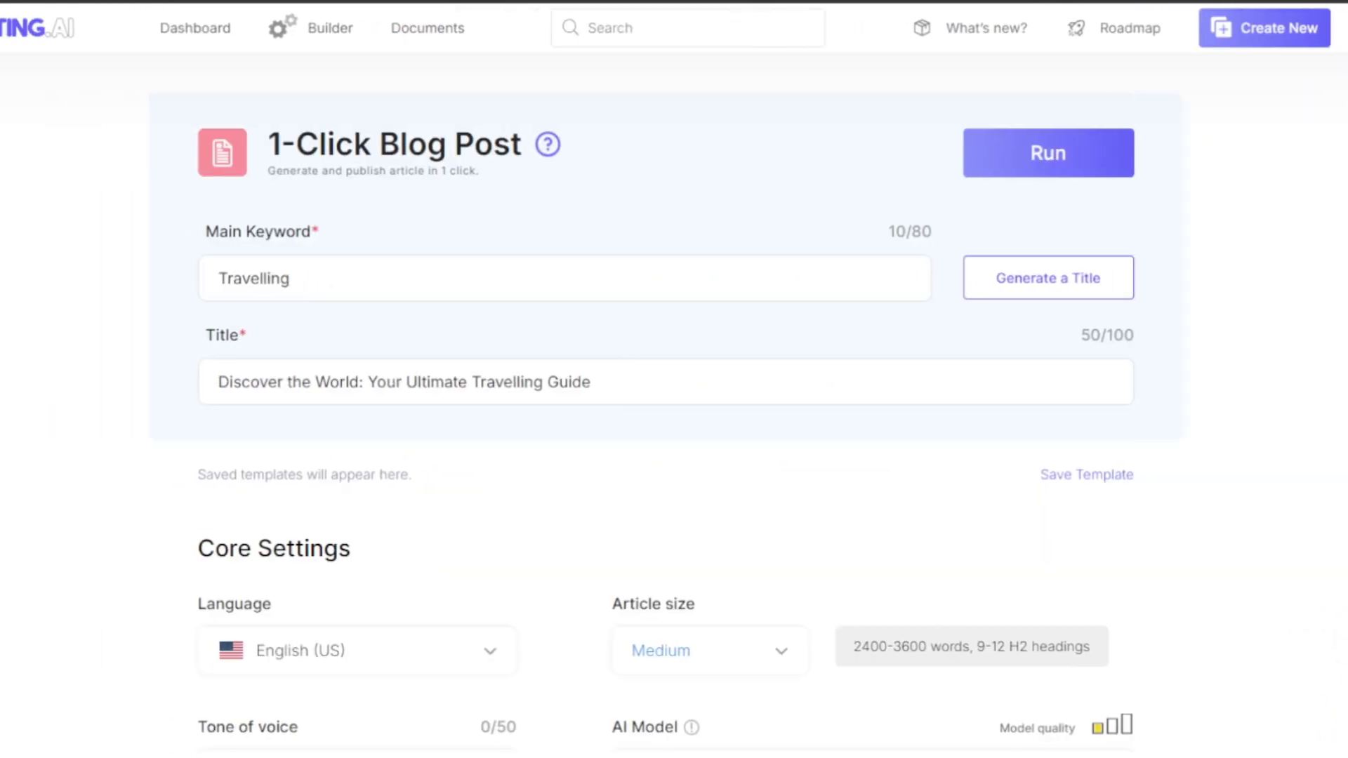
pyautogui.click(1052, 155)
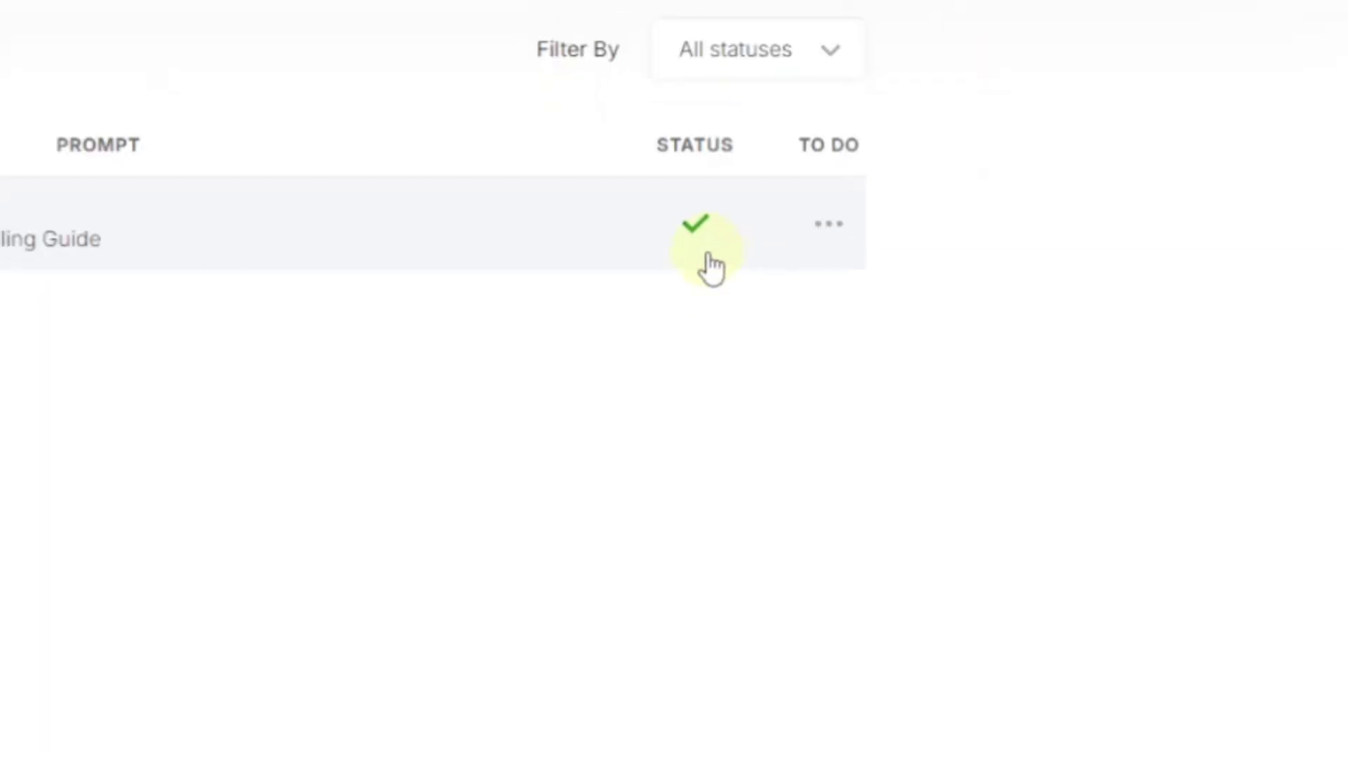
pyautogui.click(839, 228)
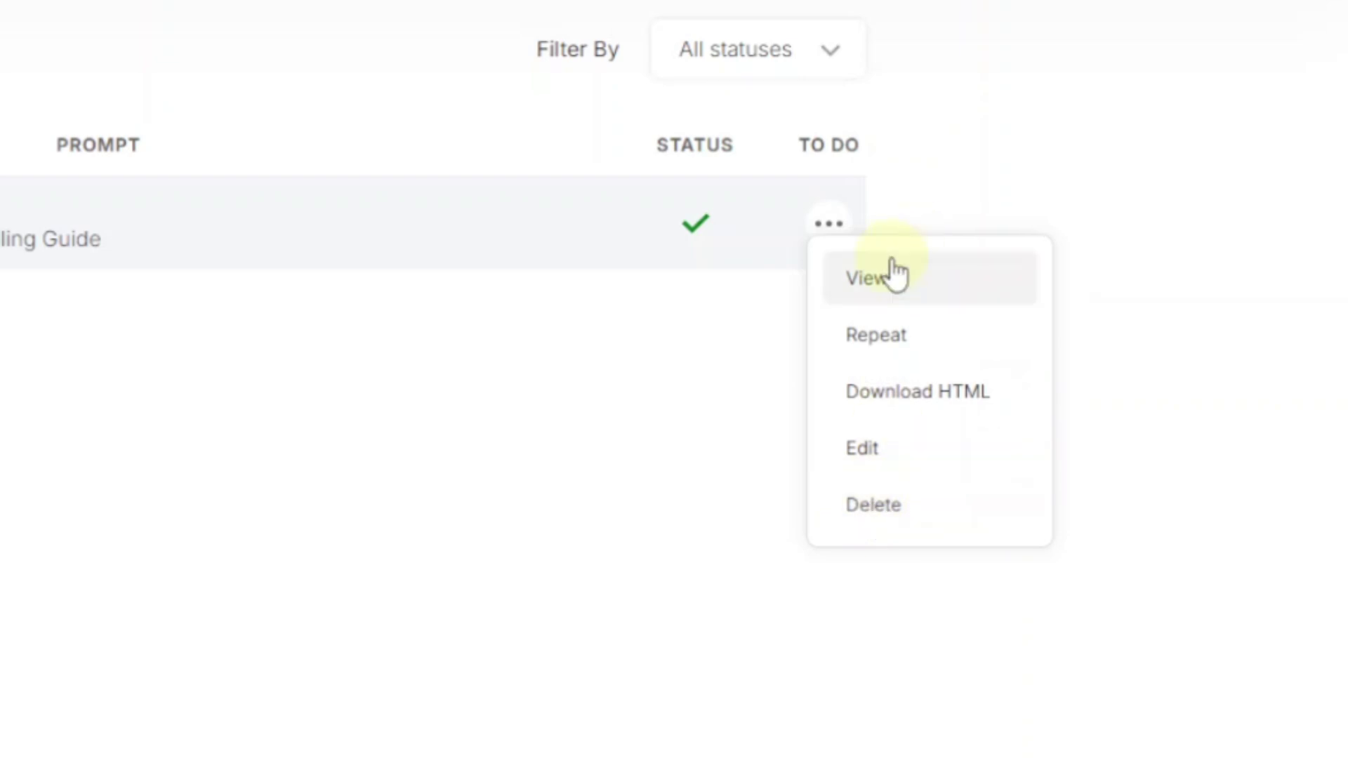
pyautogui.click(878, 276)
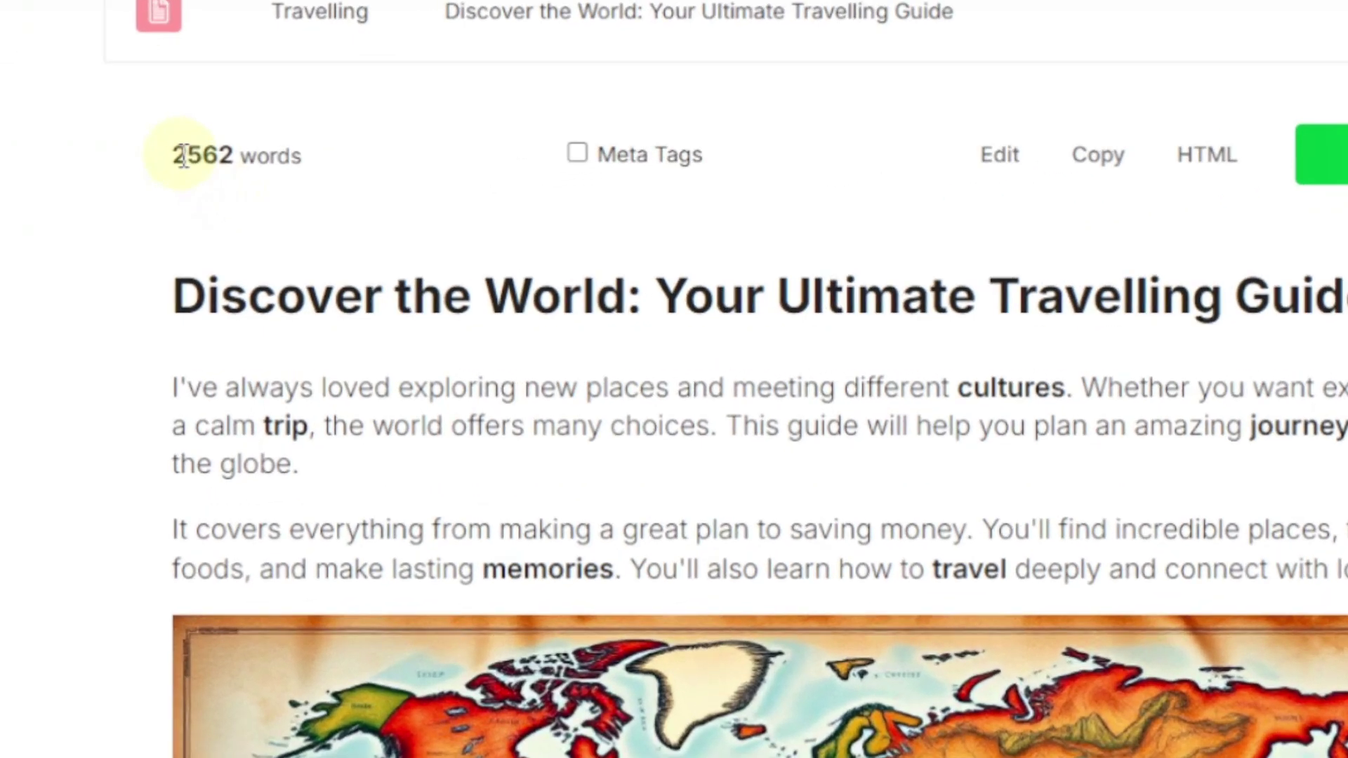
# Step: Check the generated article's word count, introduction and first image with its regeneration option
pyautogui.moveTo(229, 207); pyautogui.dragTo(270, 207)
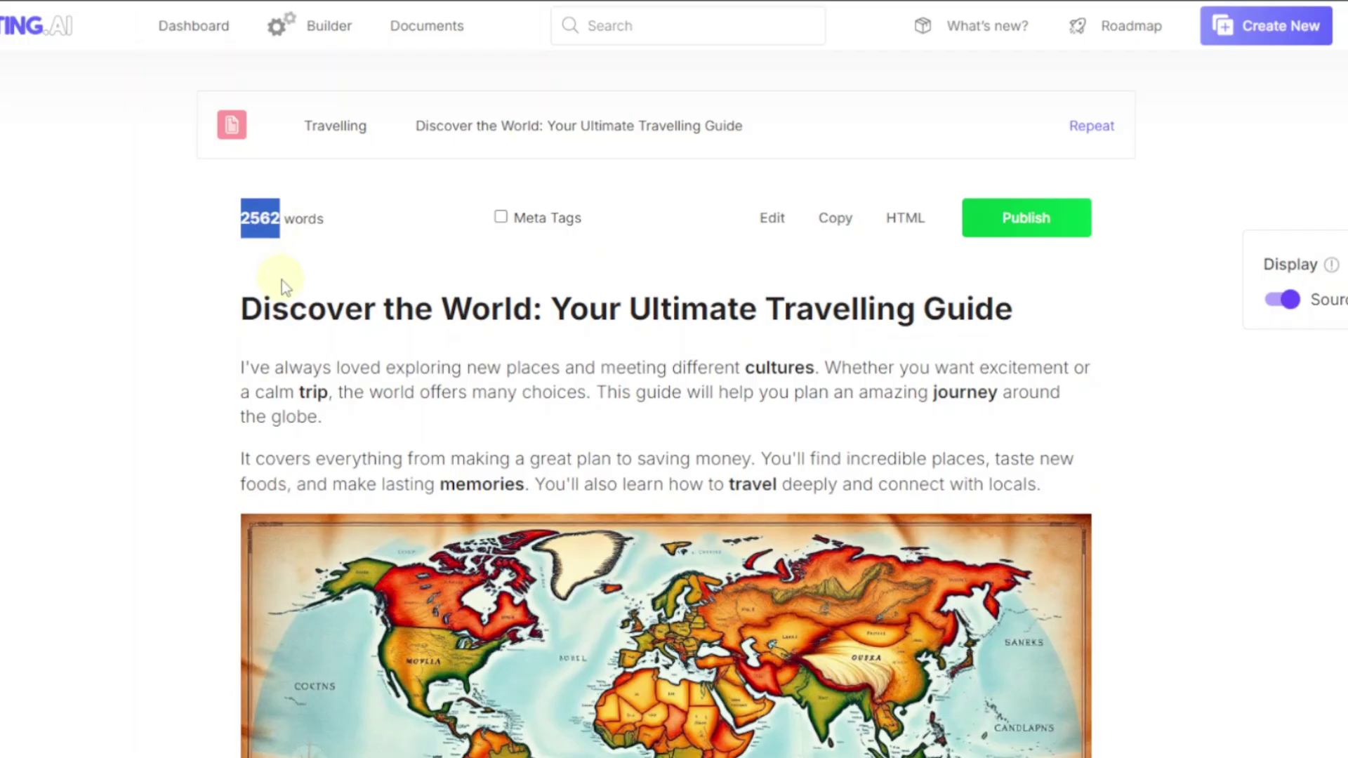
pyautogui.click(235, 255)
pyautogui.scroll(-3, 359, 156)
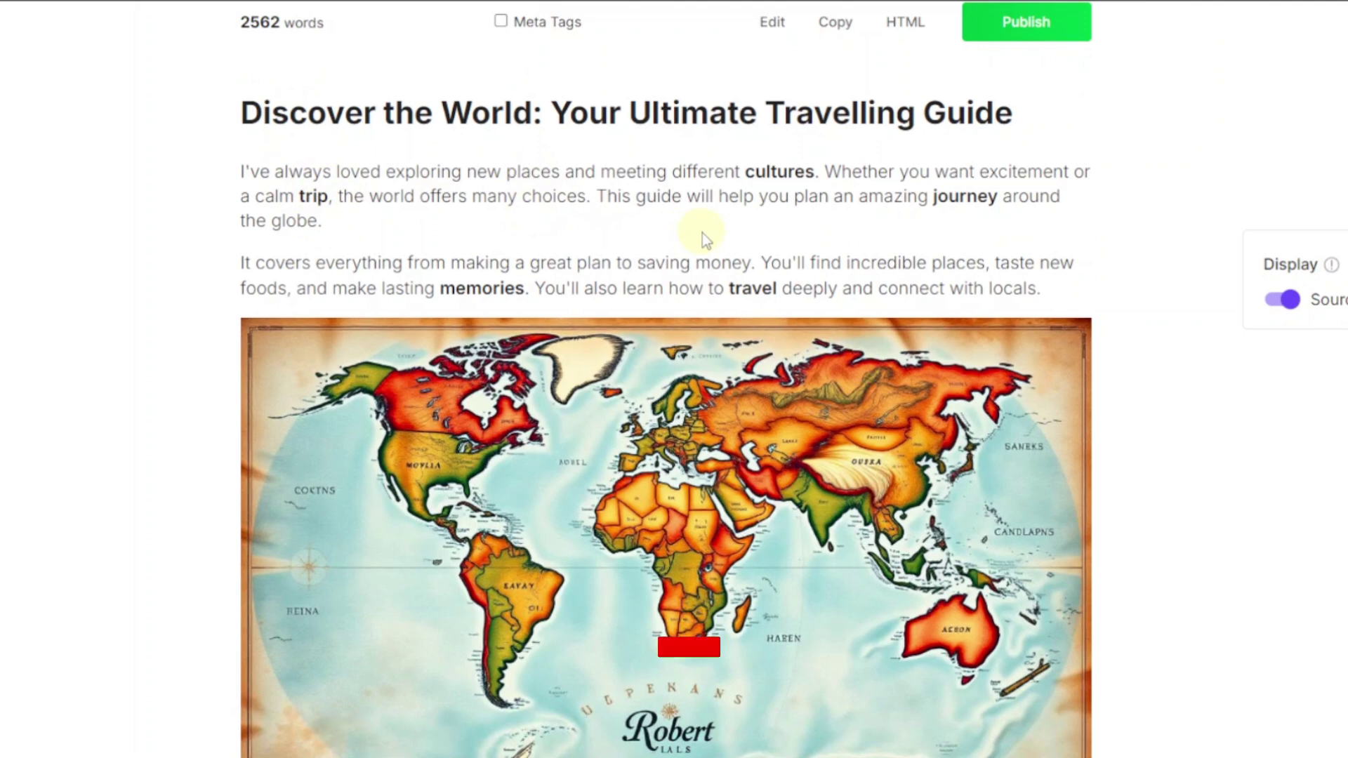
pyautogui.scroll(-2, 699, 229)
pyautogui.scroll(-2, 632, 308)
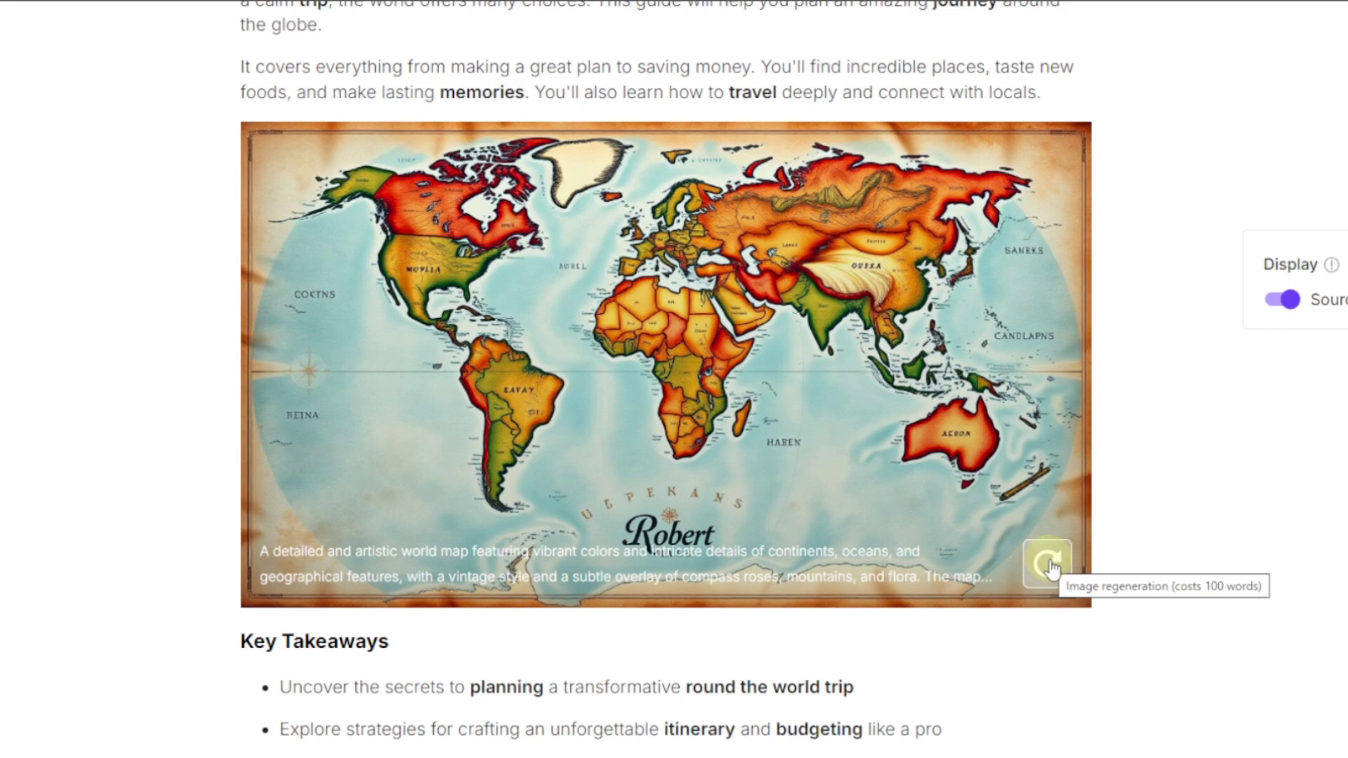
# Step: Read the article from Key Takeaways to the embedded video, checking its quote, bullet lists, numbered list and bolded keywords
pyautogui.scroll(-8, 99, 518)
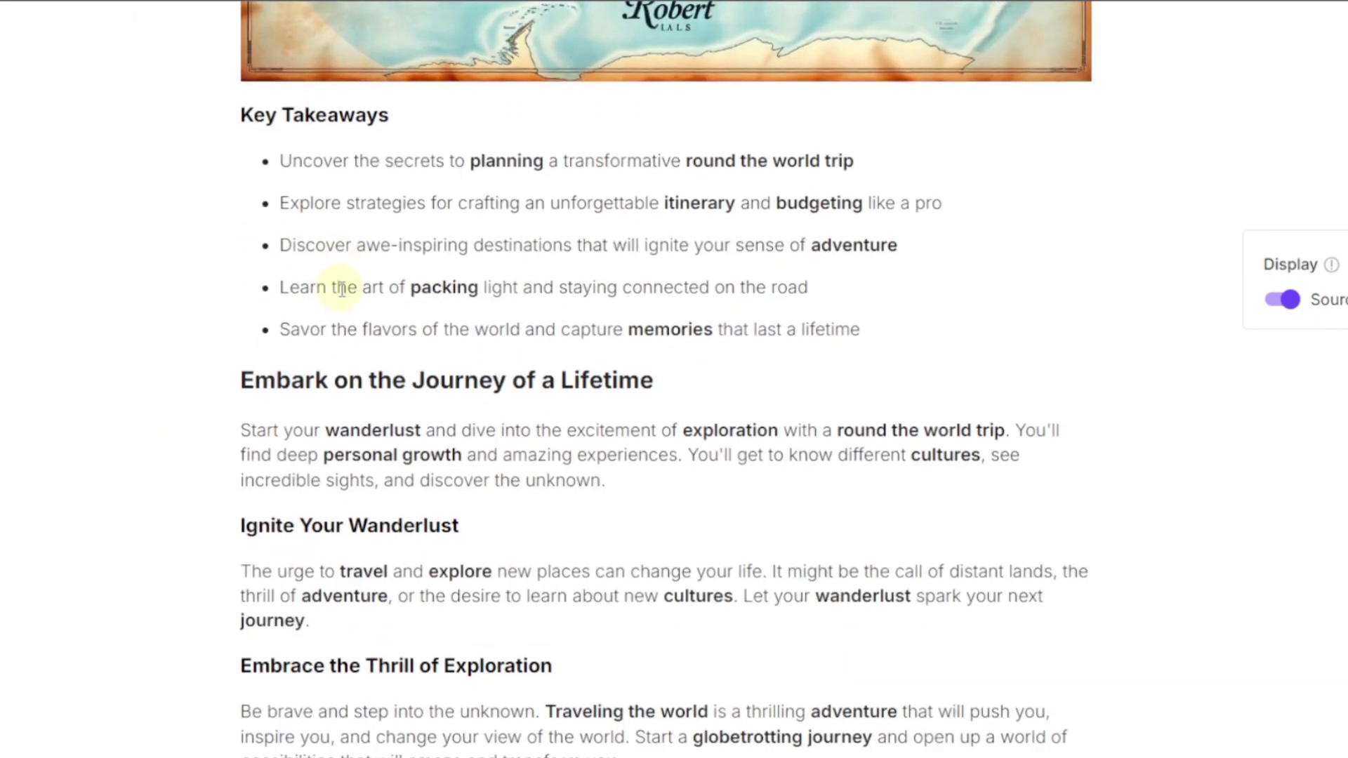
pyautogui.scroll(-6, 342, 280)
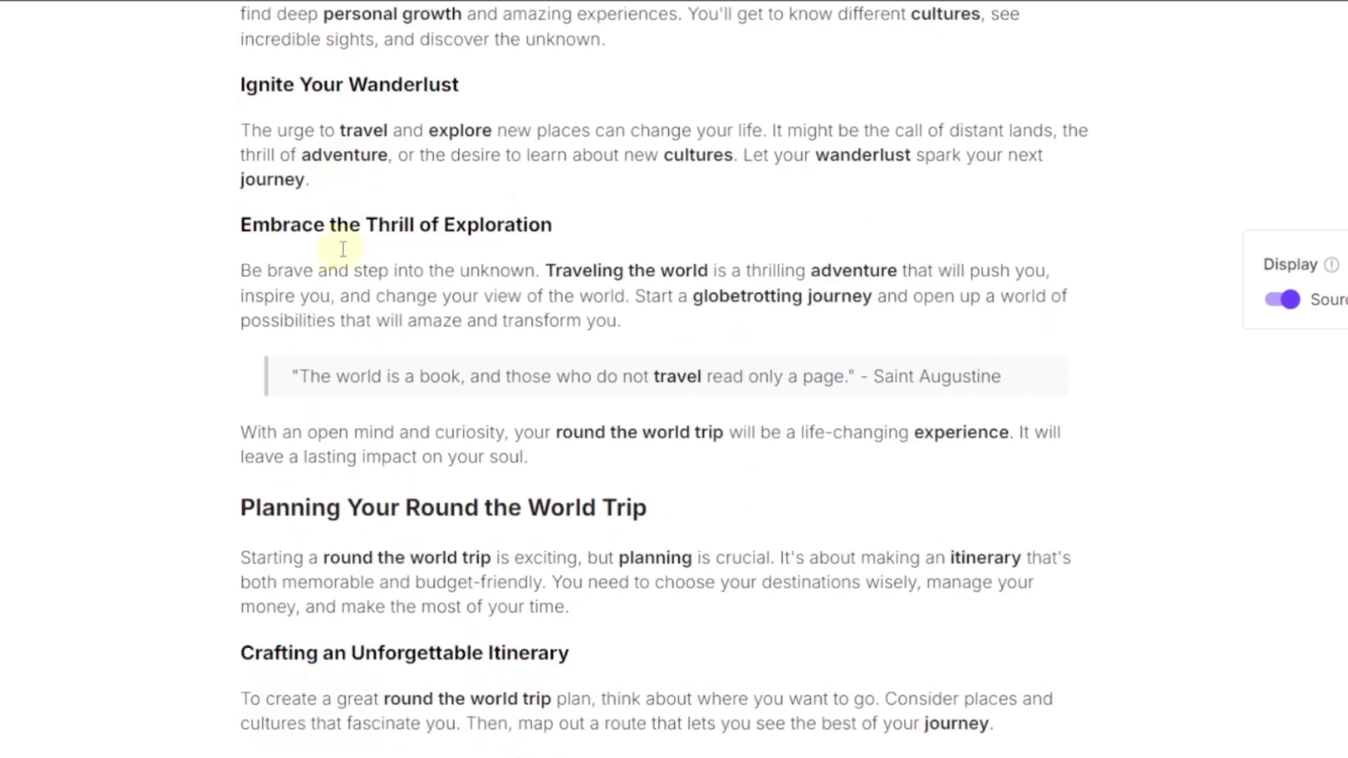
pyautogui.scroll(-3, 343, 249)
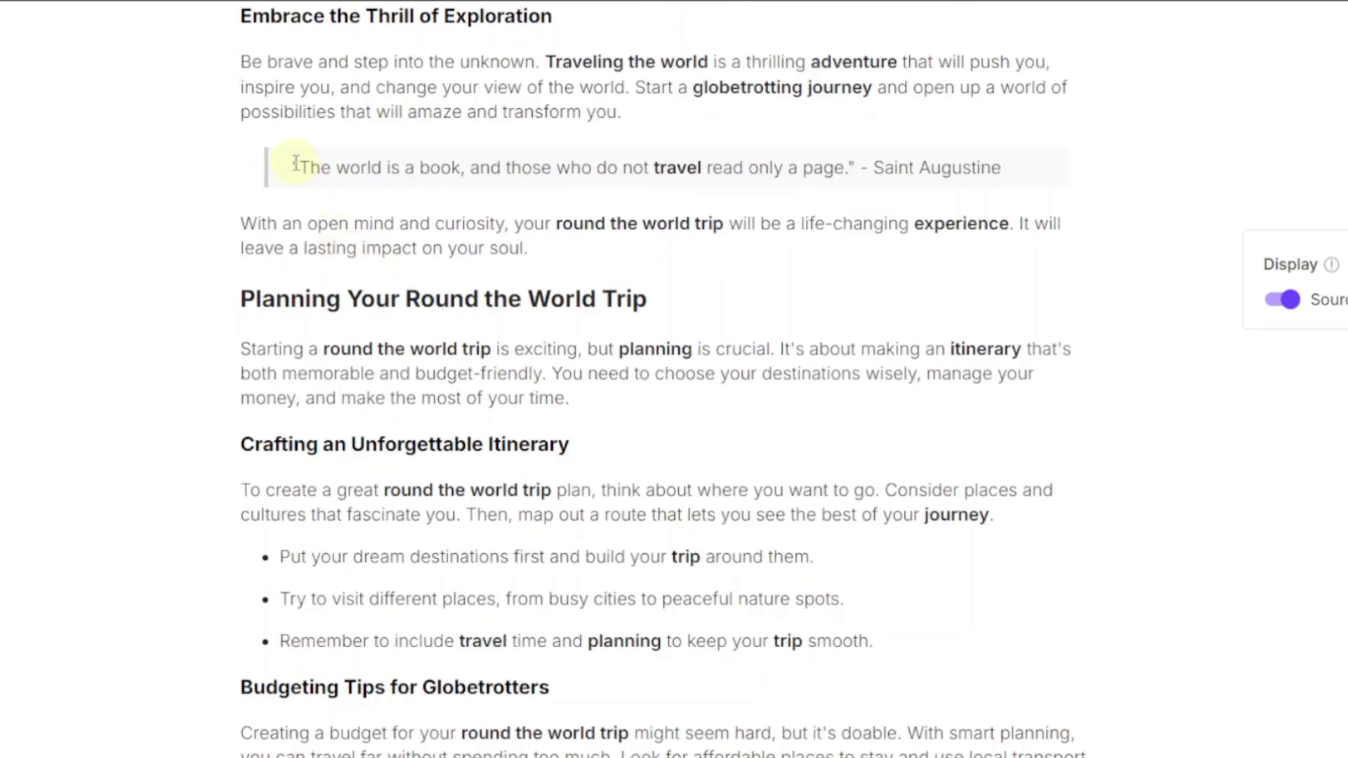
pyautogui.moveTo(297, 164); pyautogui.dragTo(1009, 171)
pyautogui.click(1008, 174)
pyautogui.scroll(-3, 249, 362)
pyautogui.scroll(-1, 252, 363)
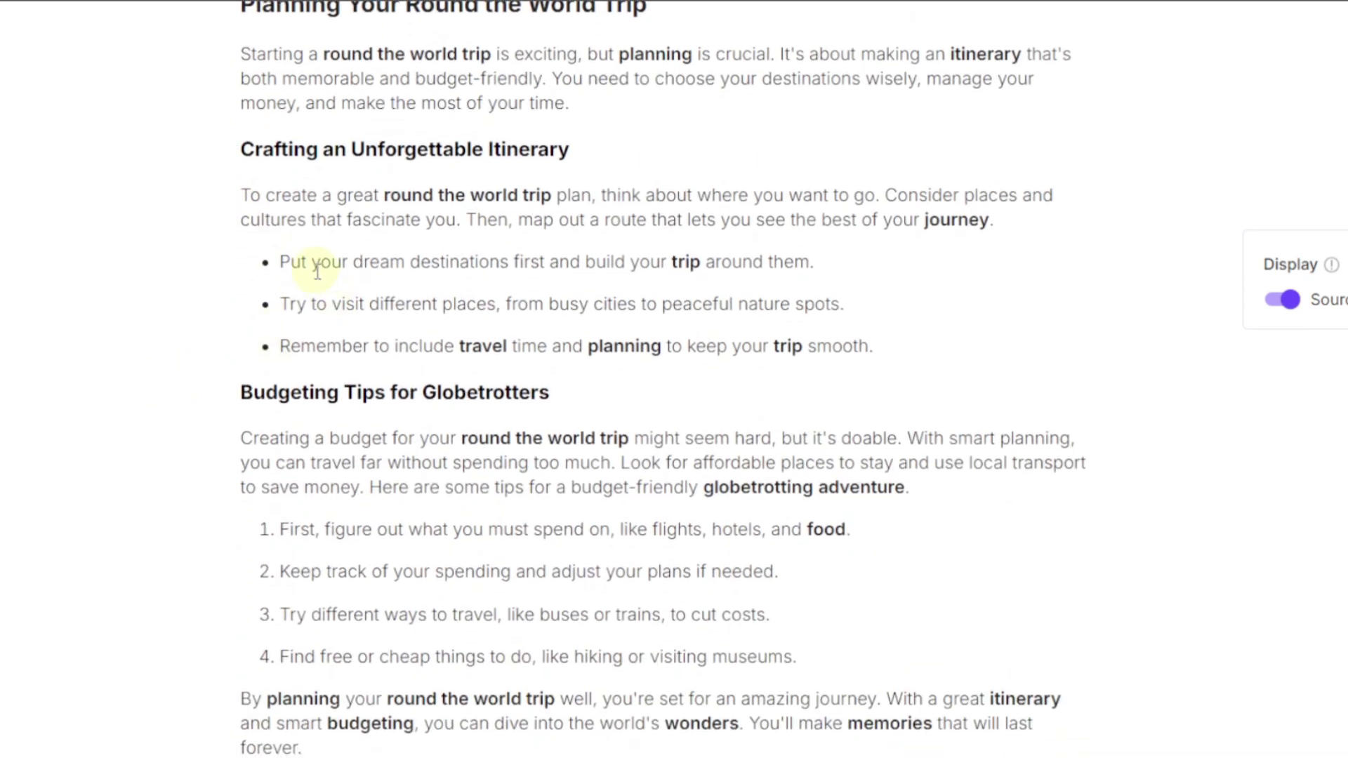
pyautogui.scroll(-3, 320, 277)
pyautogui.scroll(-1, 314, 271)
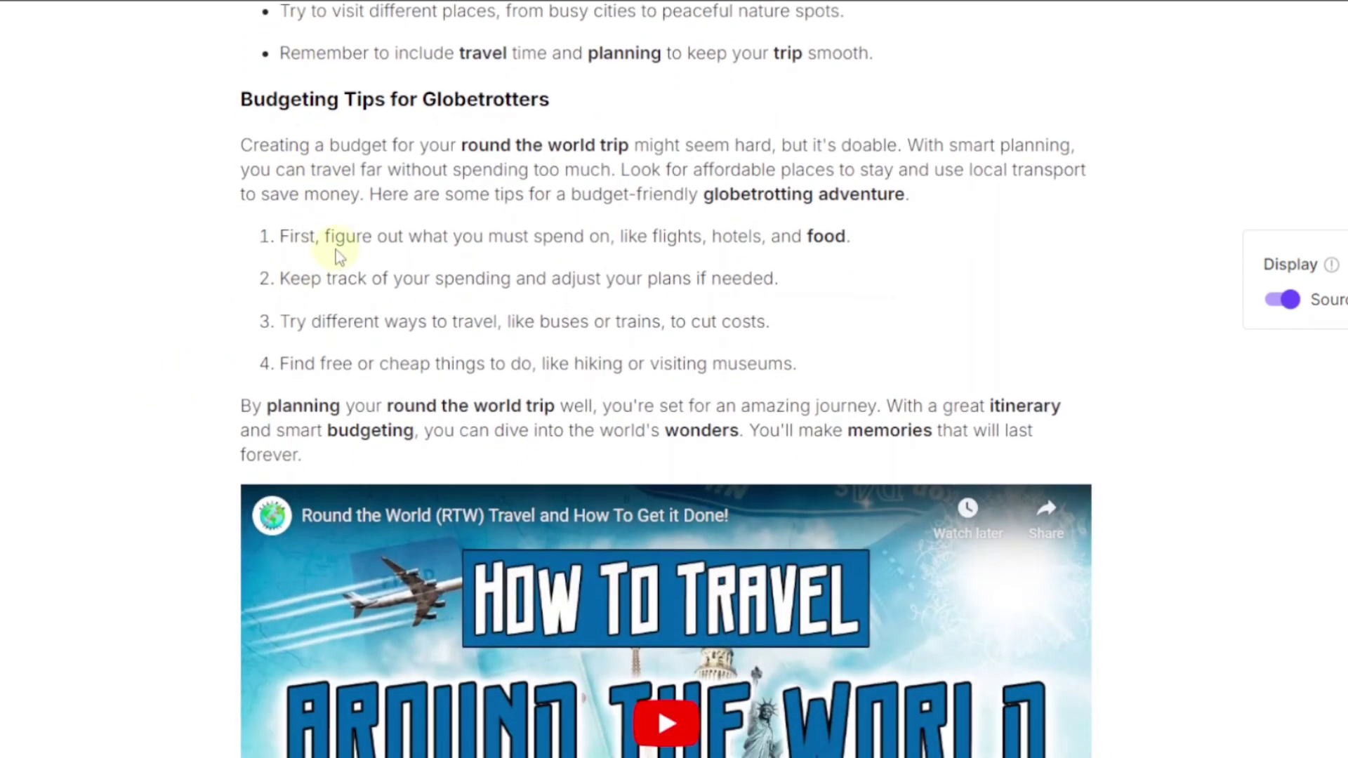
pyautogui.scroll(-3, 337, 250)
pyautogui.scroll(-1, 331, 258)
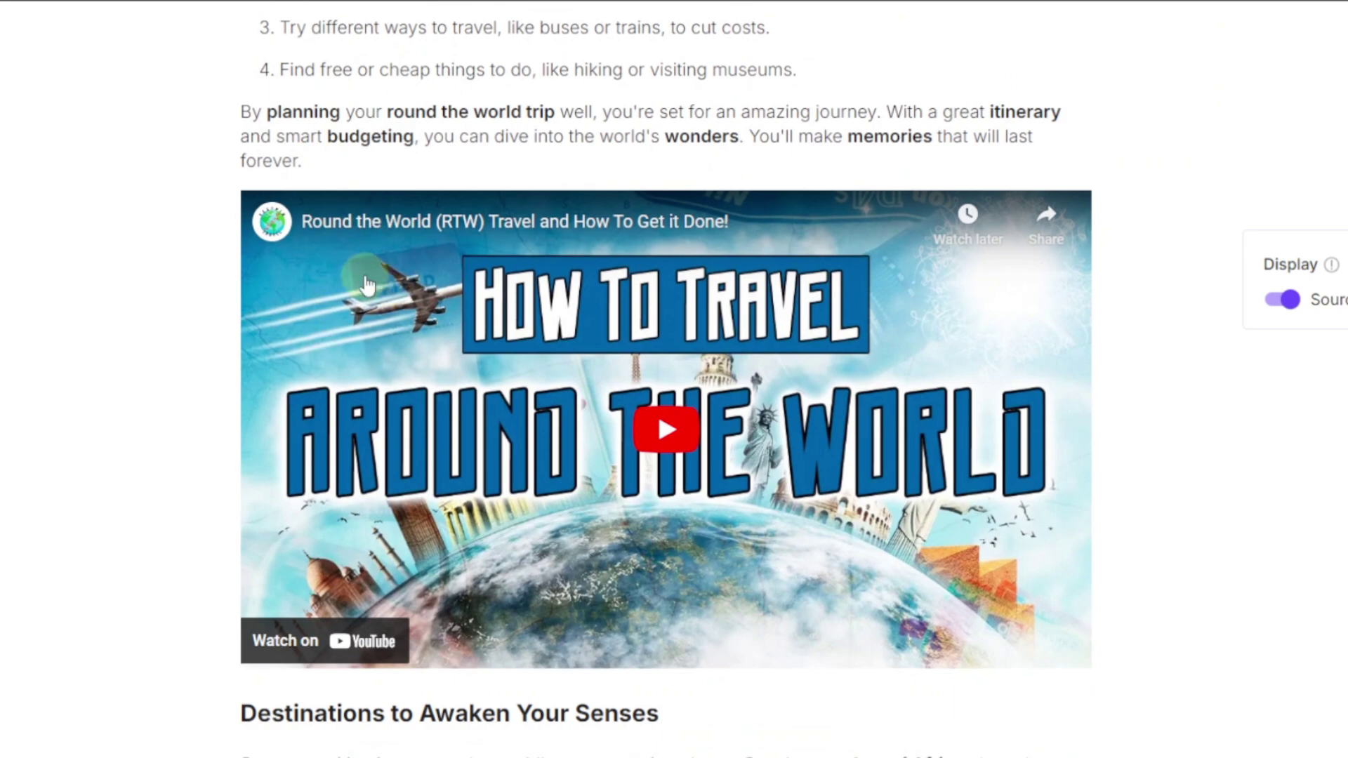
# Step: Examine the article's destinations, transformative experience, packing and staying connected sections, including their images and the travel technology table
pyautogui.scroll(-7, 455, 450)
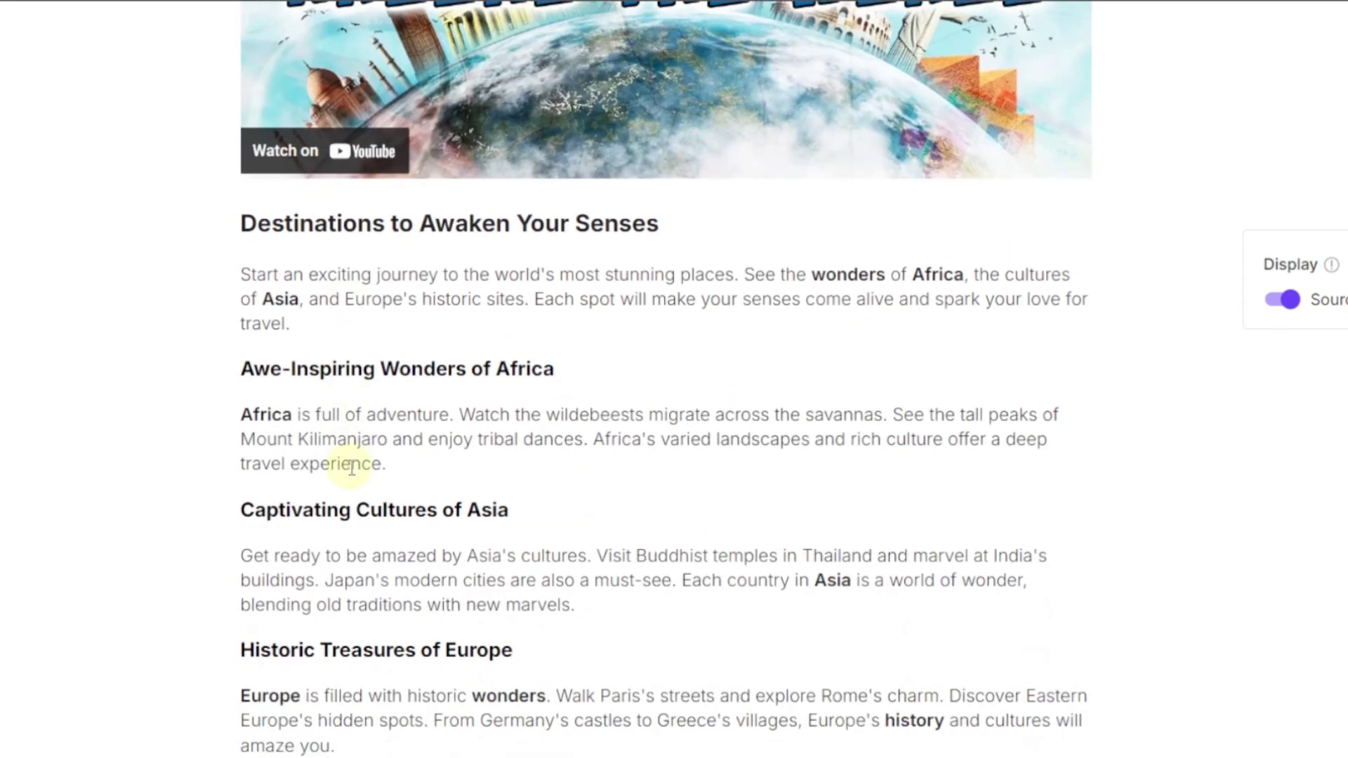
pyautogui.scroll(-8, 351, 467)
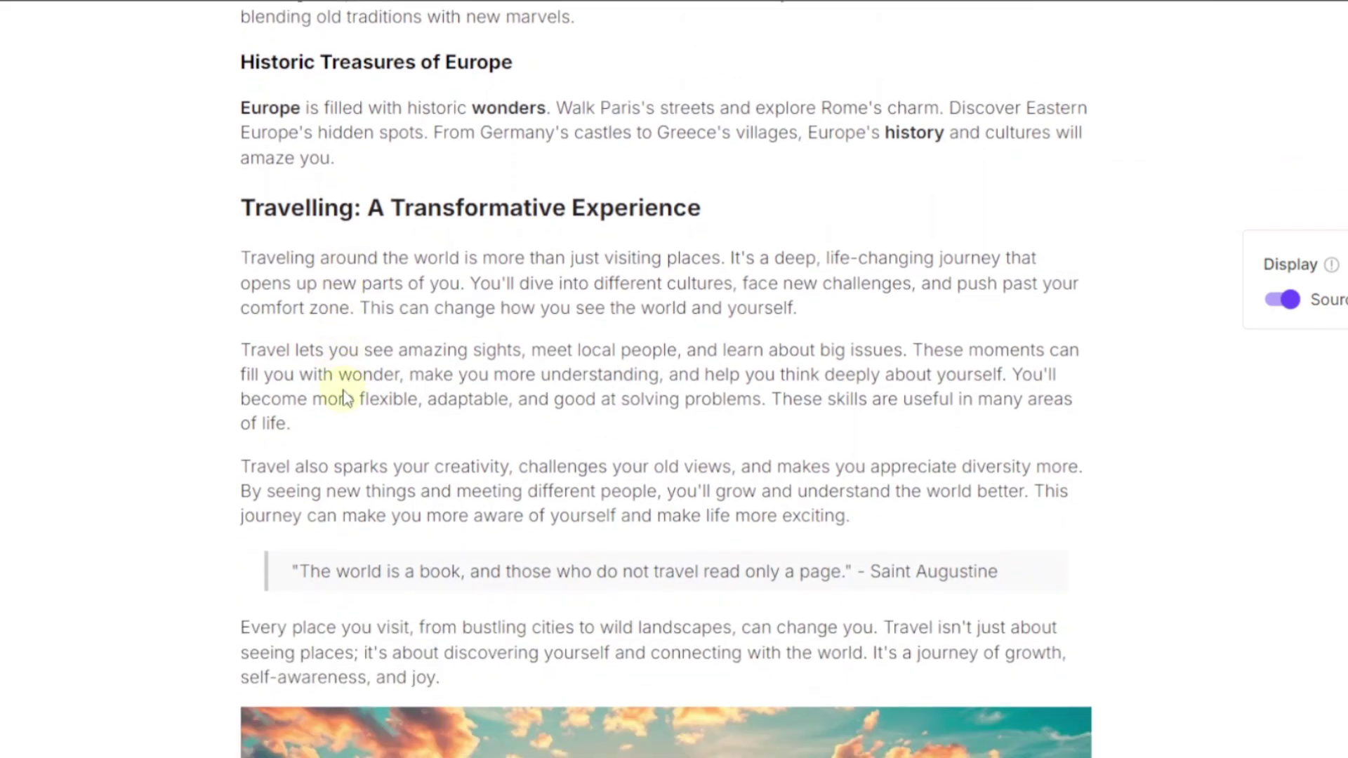
pyautogui.scroll(-8, 344, 399)
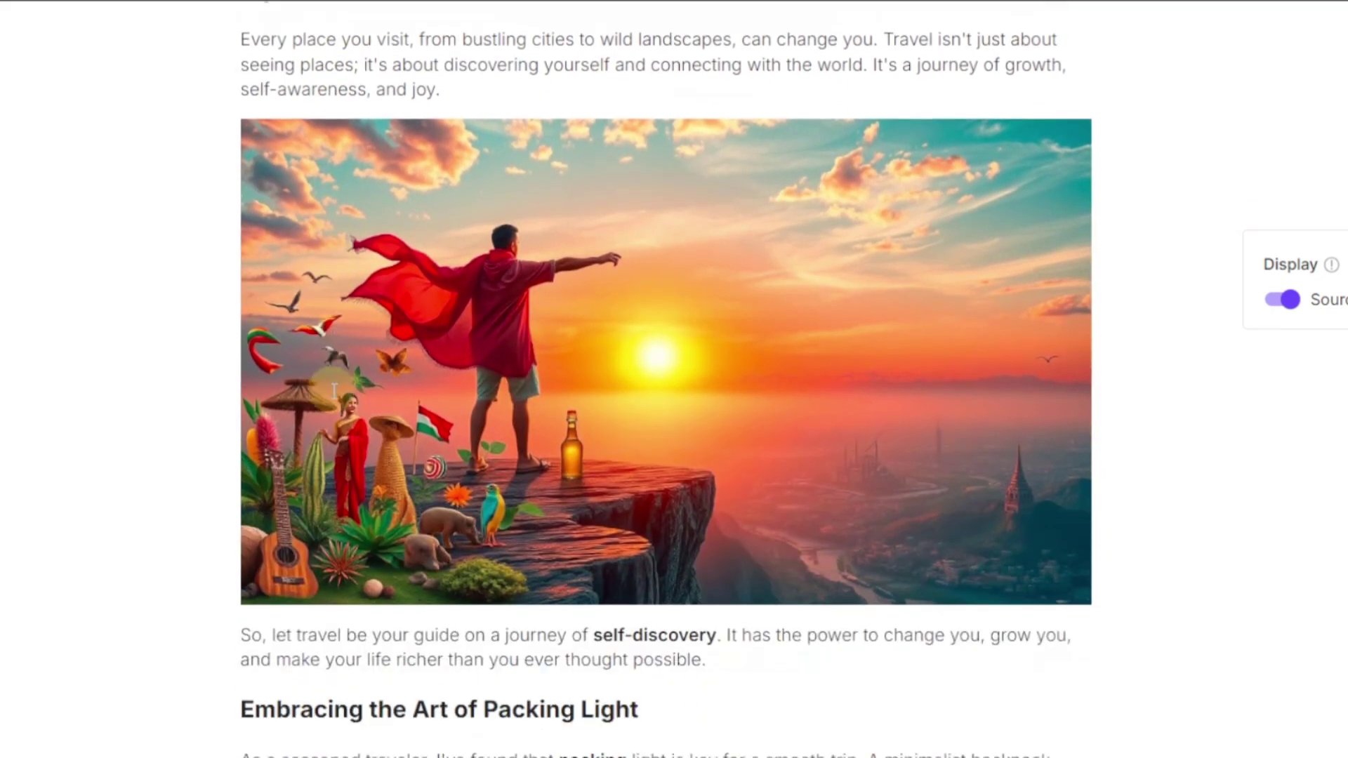
pyautogui.moveTo(333, 391)
pyautogui.scroll(-4, 333, 391)
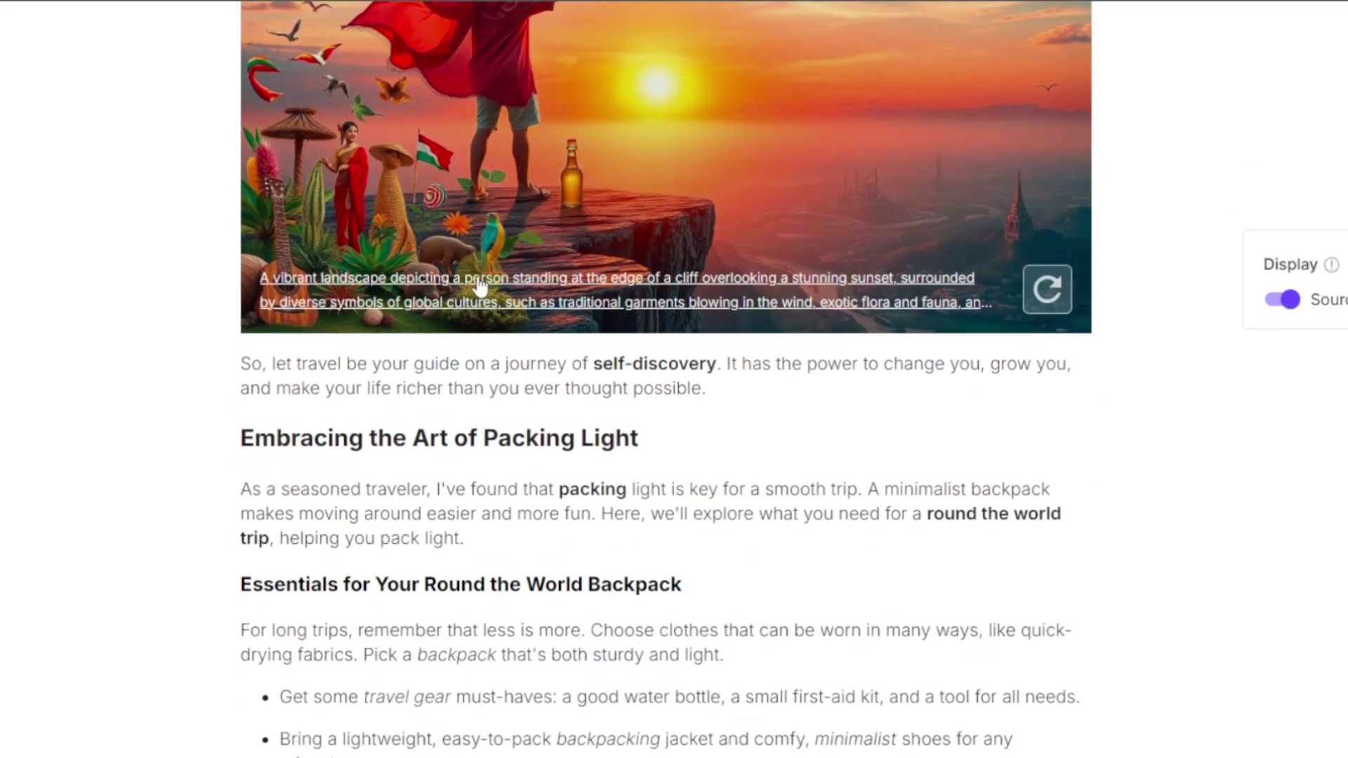
pyautogui.scroll(-11, 358, 321)
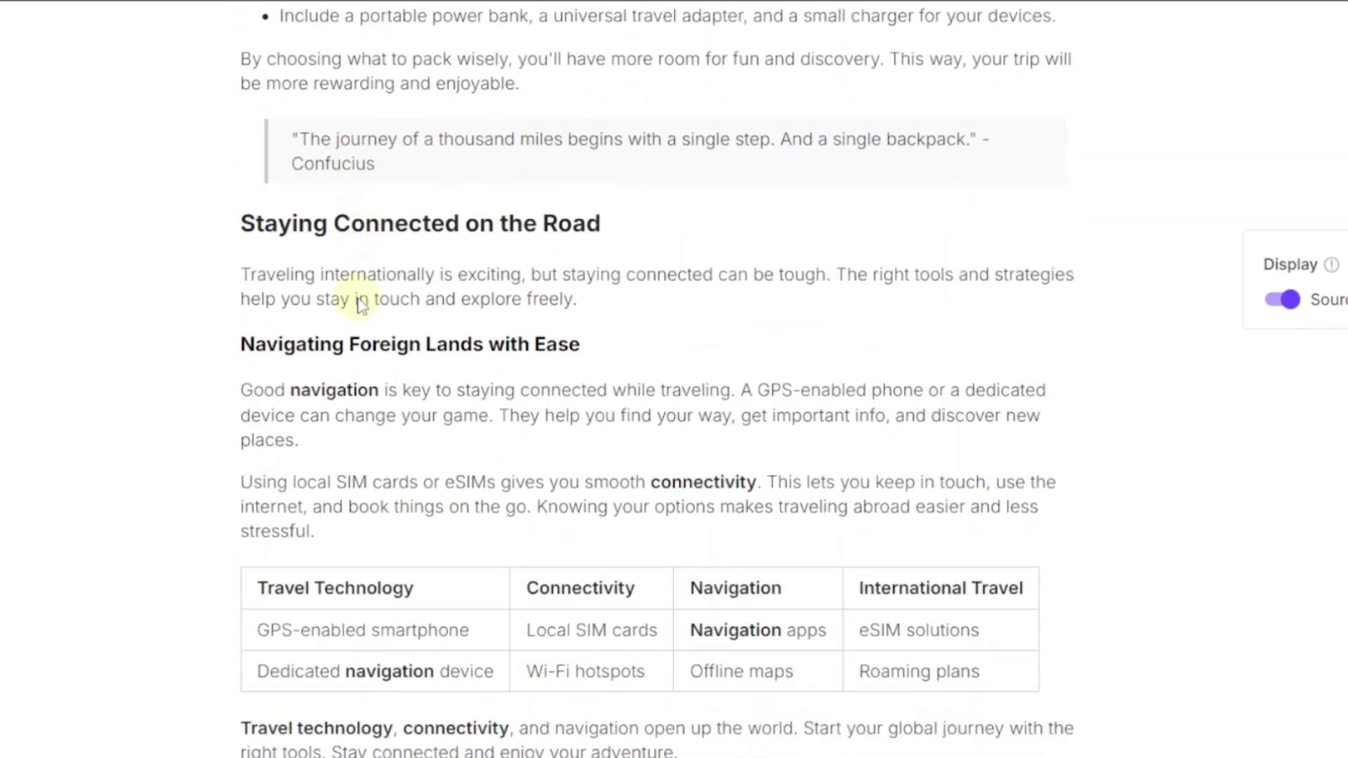
pyautogui.scroll(-4, 361, 306)
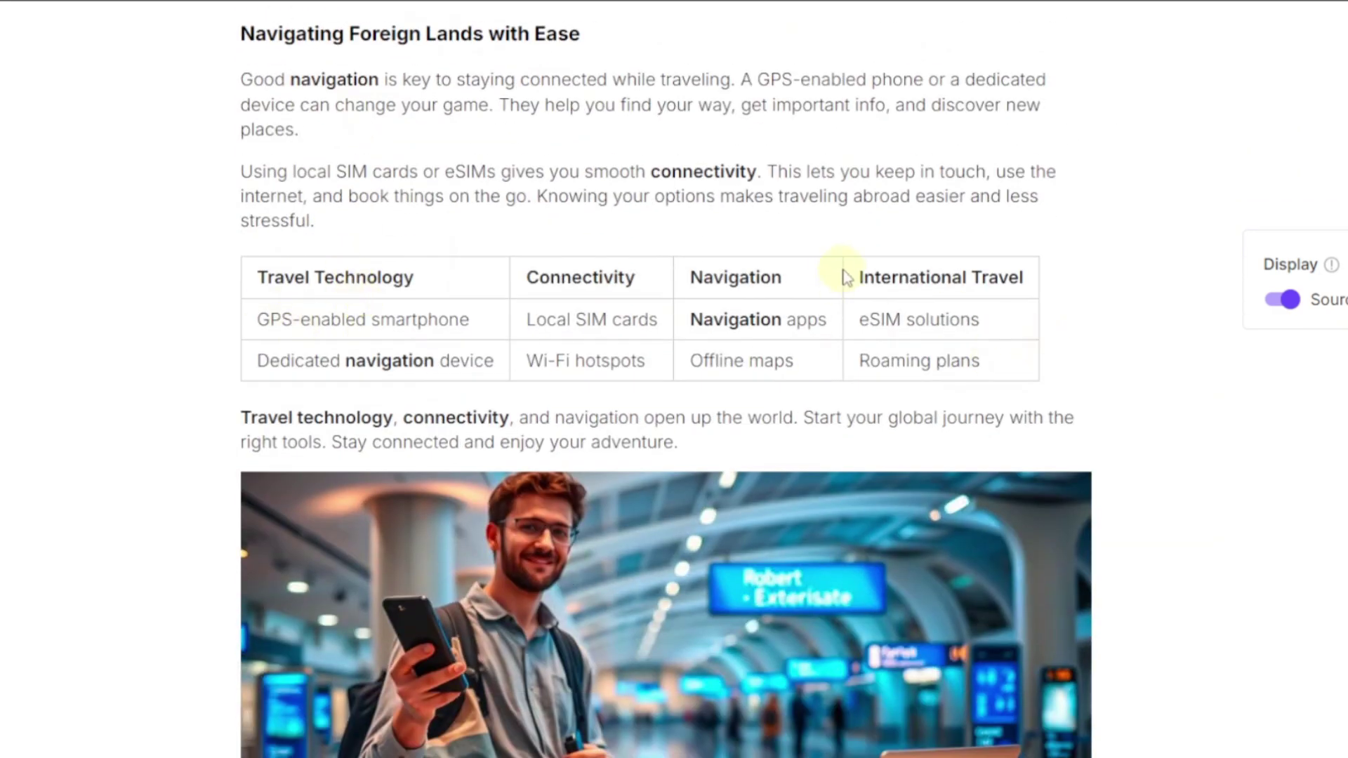
pyautogui.scroll(-7, 421, 295)
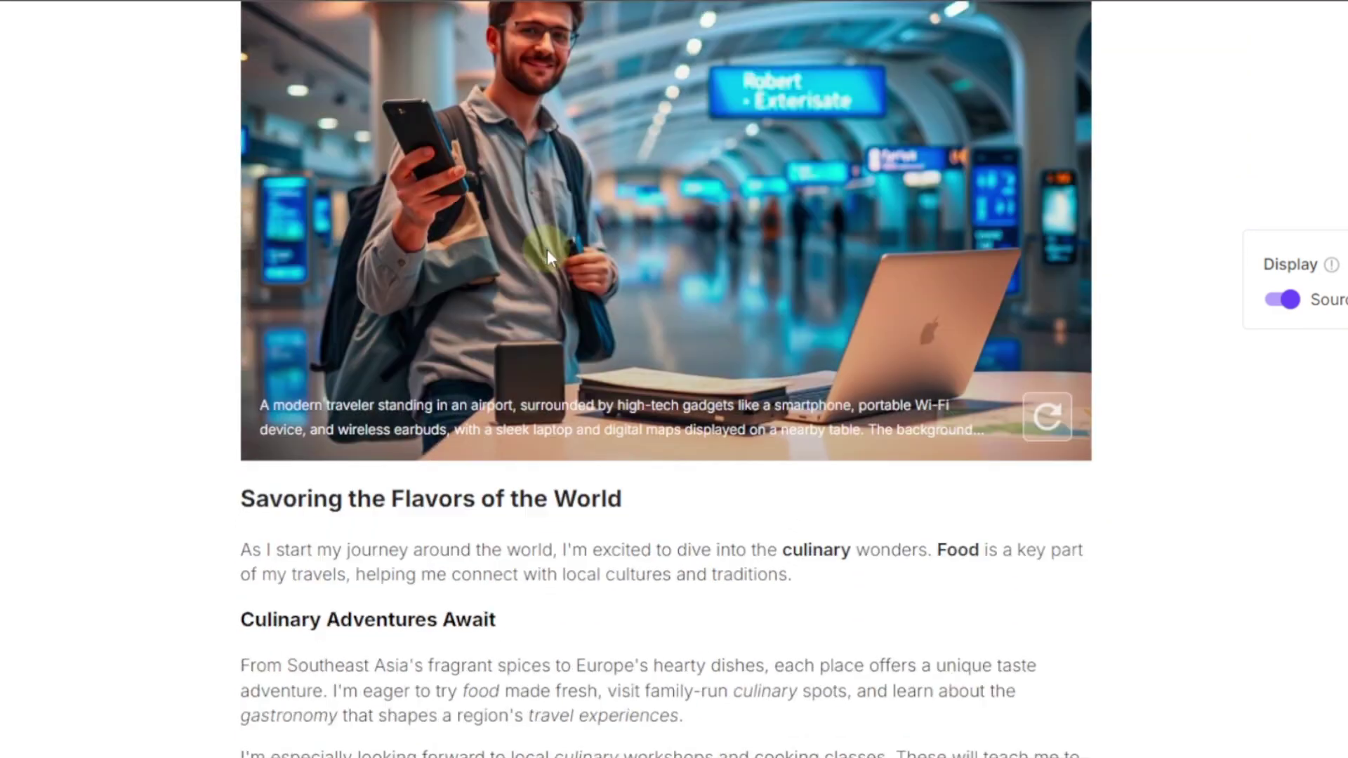
# Step: Examine the article's culinary table, safety tips, Conclusion, FAQ and Source Links, and return to the article's beginning
pyautogui.scroll(-8, 546, 250)
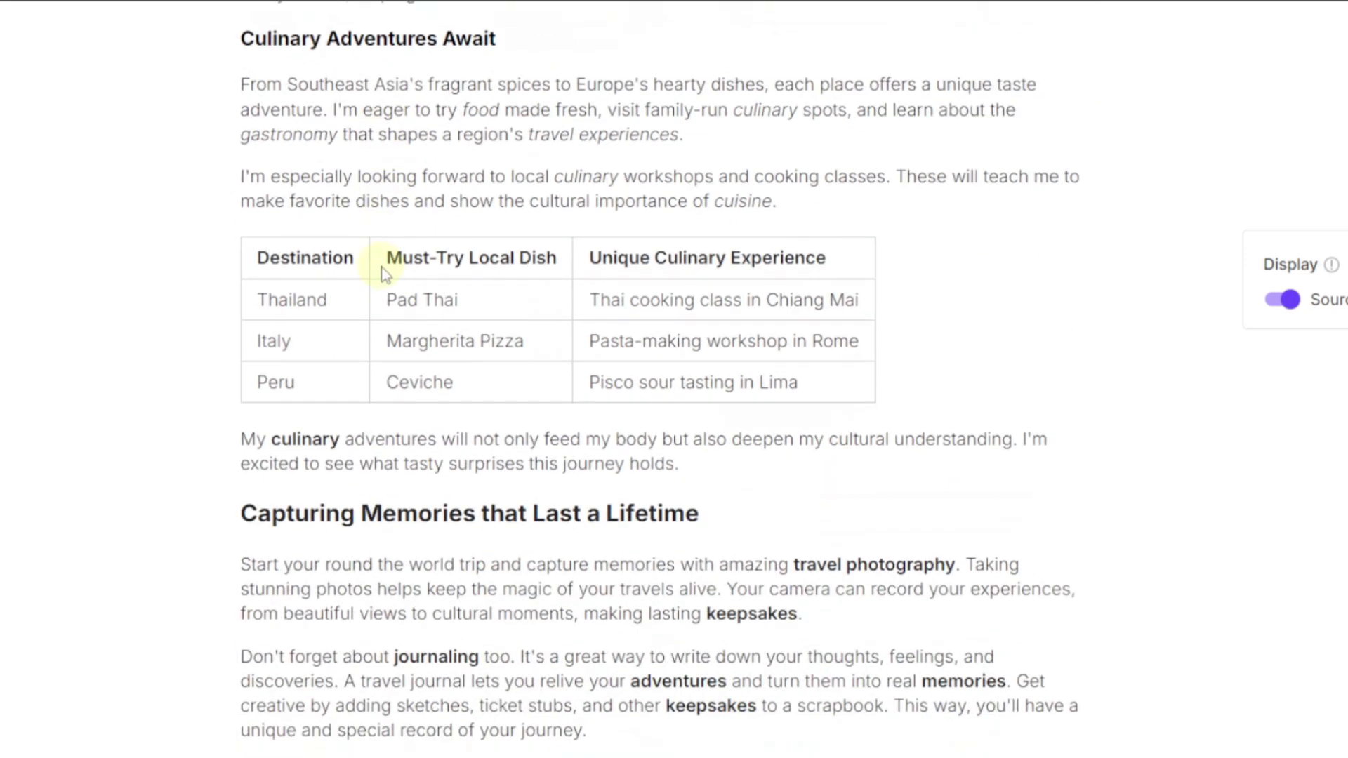
pyautogui.scroll(-12, 313, 292)
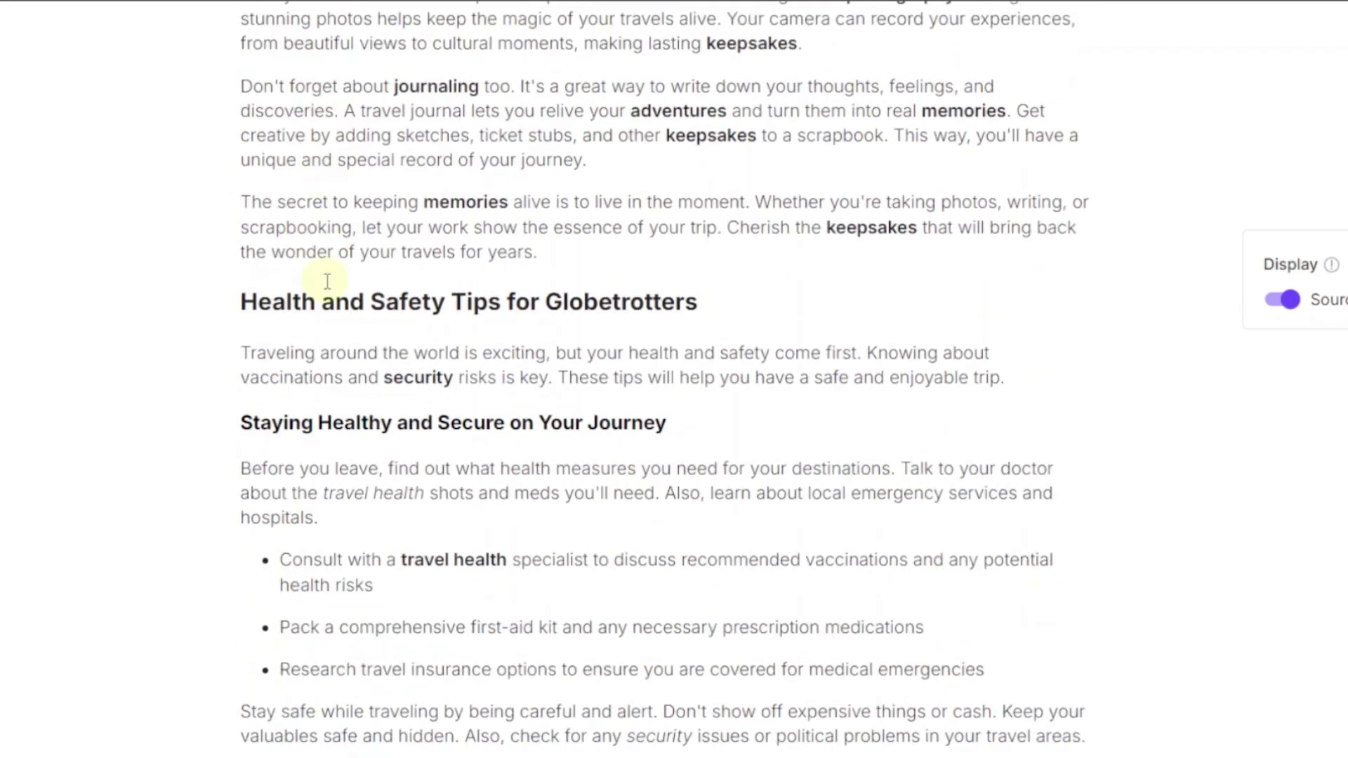
pyautogui.scroll(-20, 326, 283)
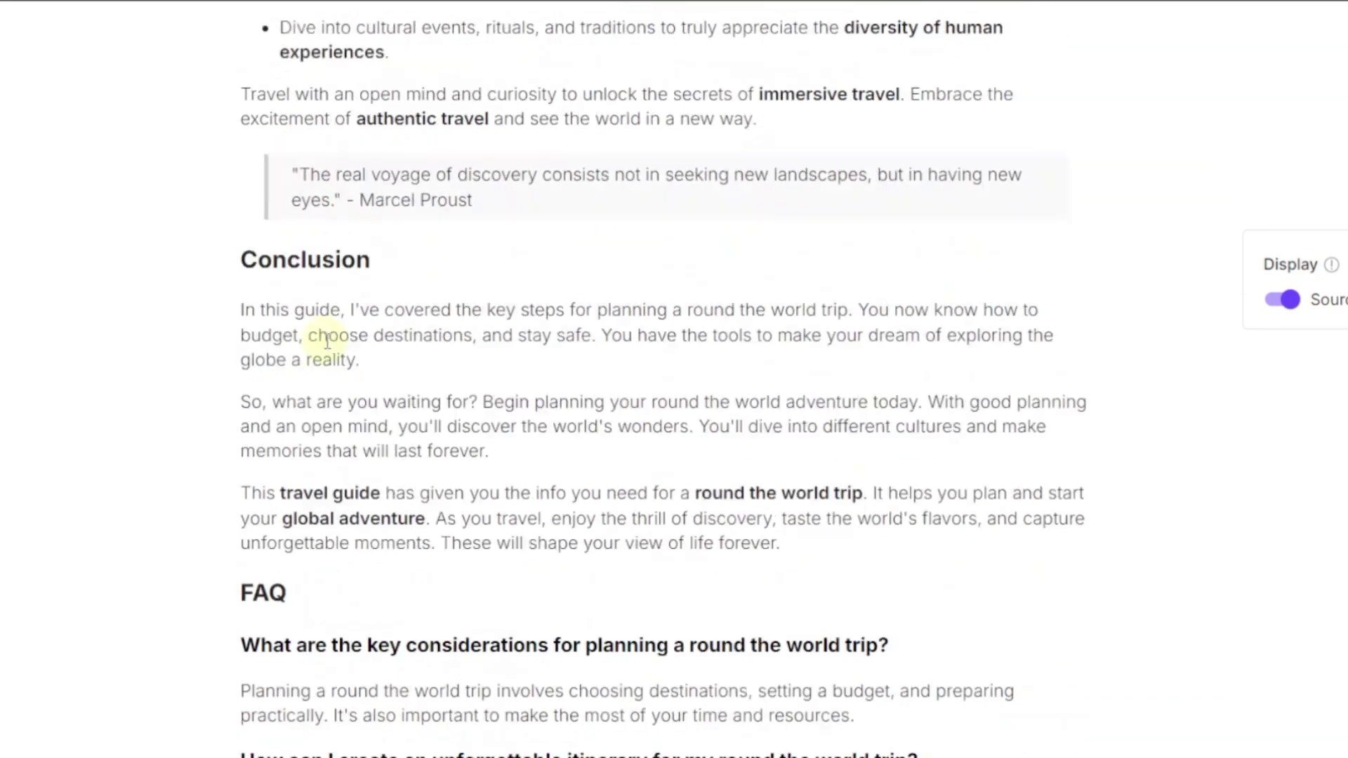
pyautogui.scroll(-10, 344, 370)
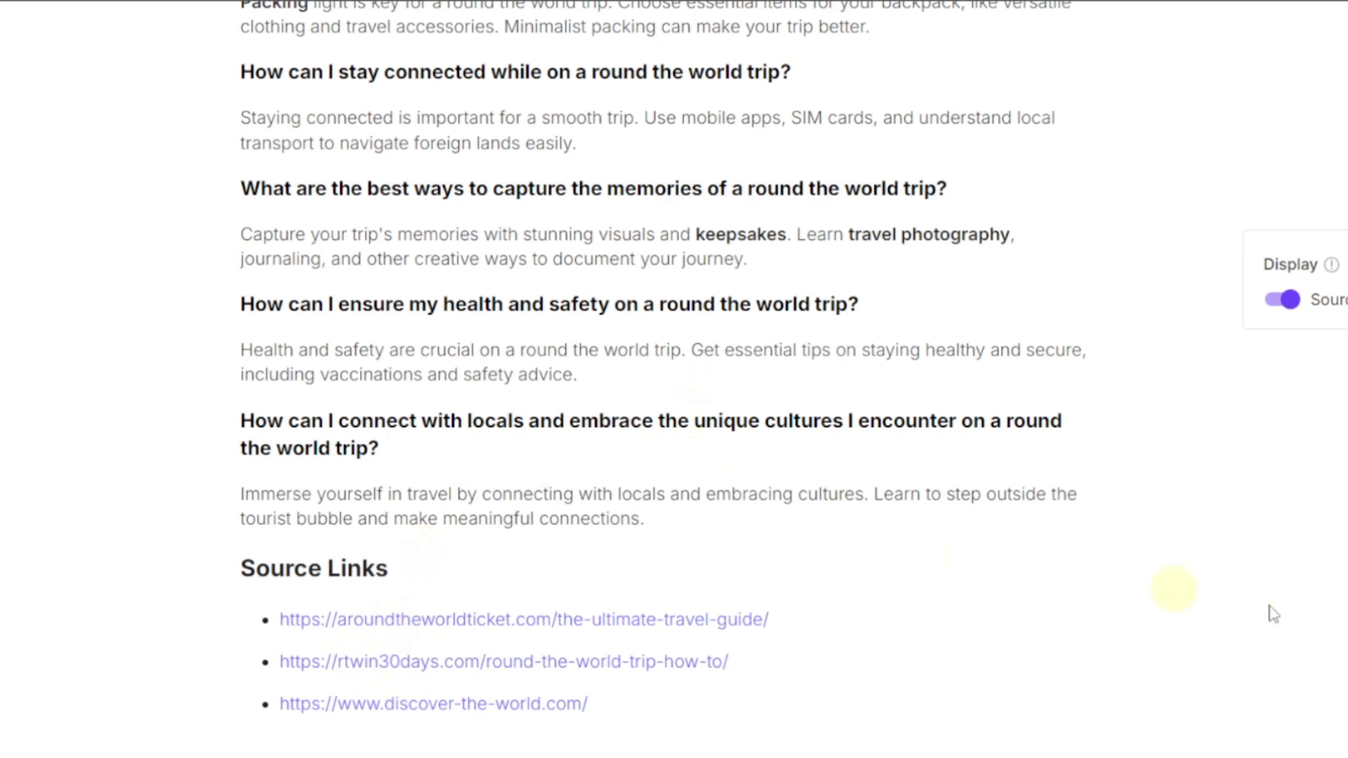
pyautogui.press('Home')
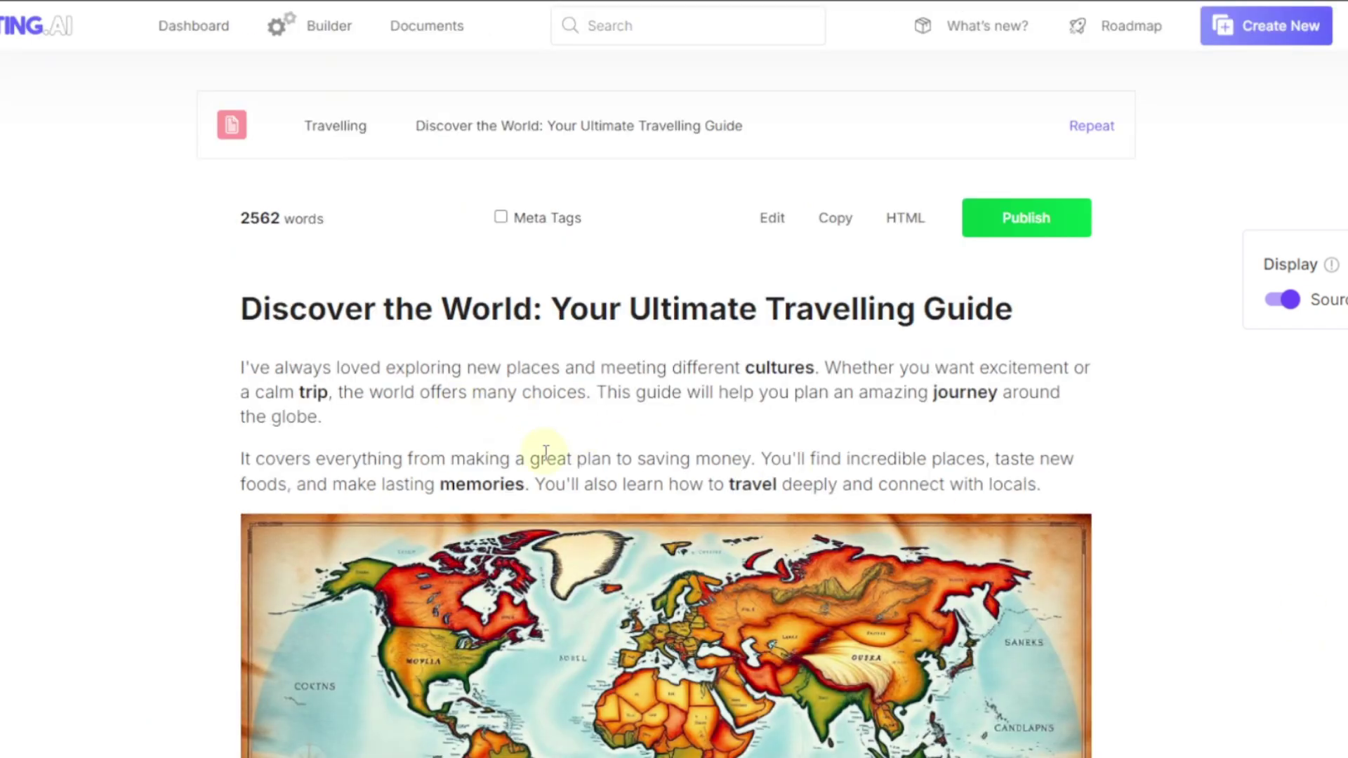